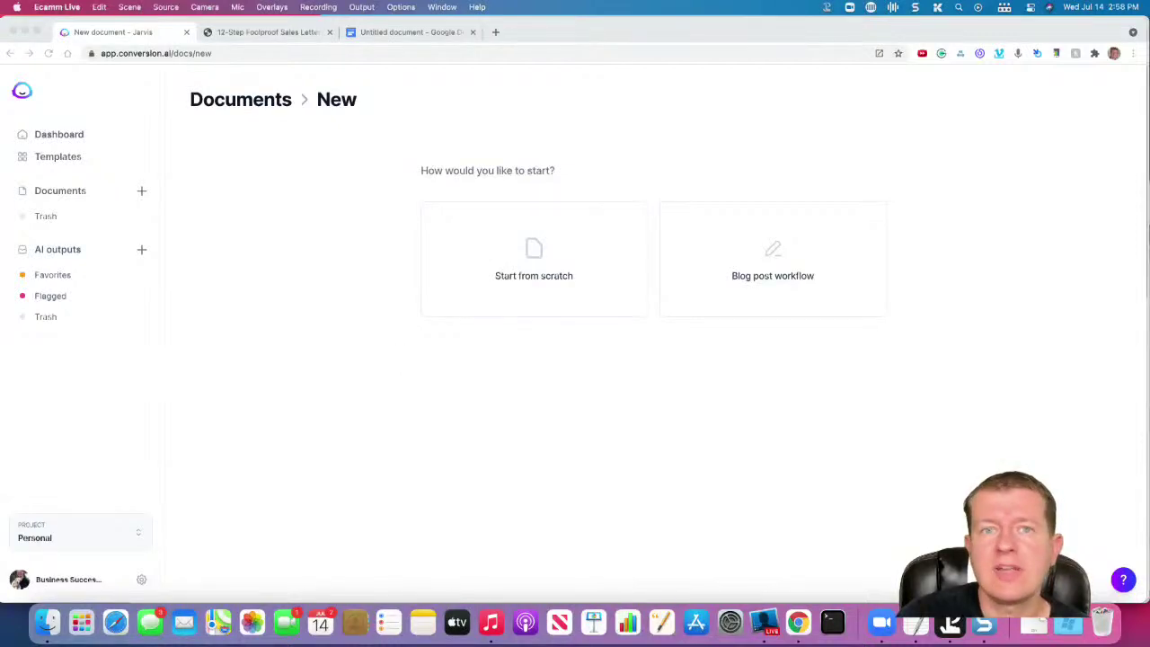
Start a new blank Untitled Jarvis document from scratch.
left_click(454, 424)
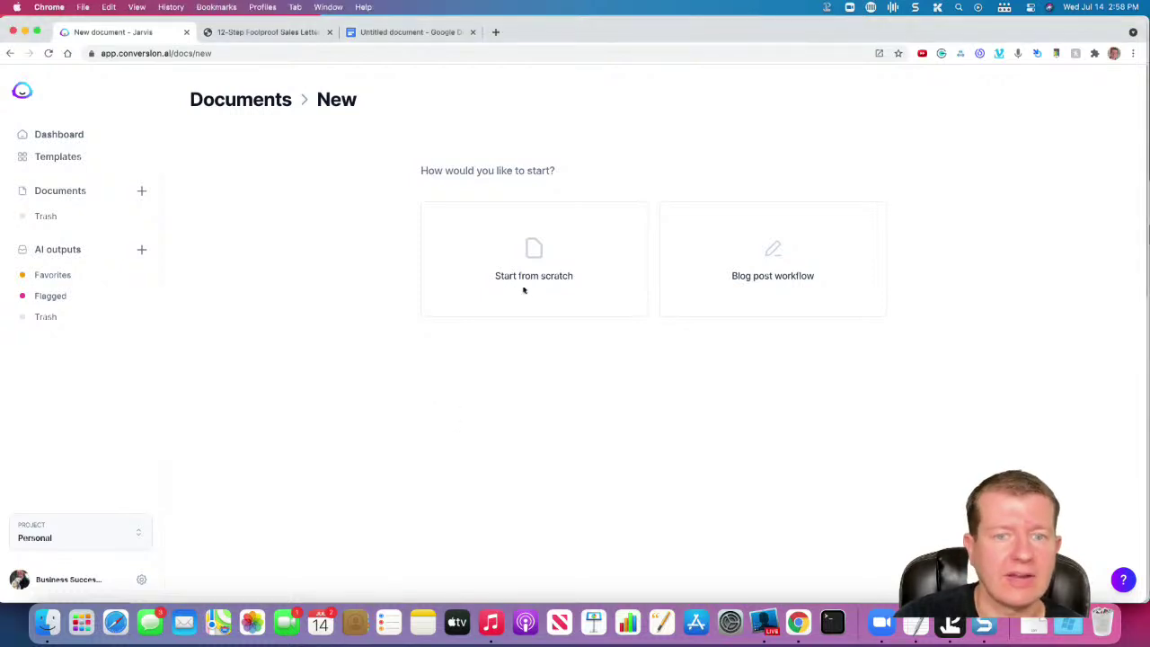
left_click(563, 263)
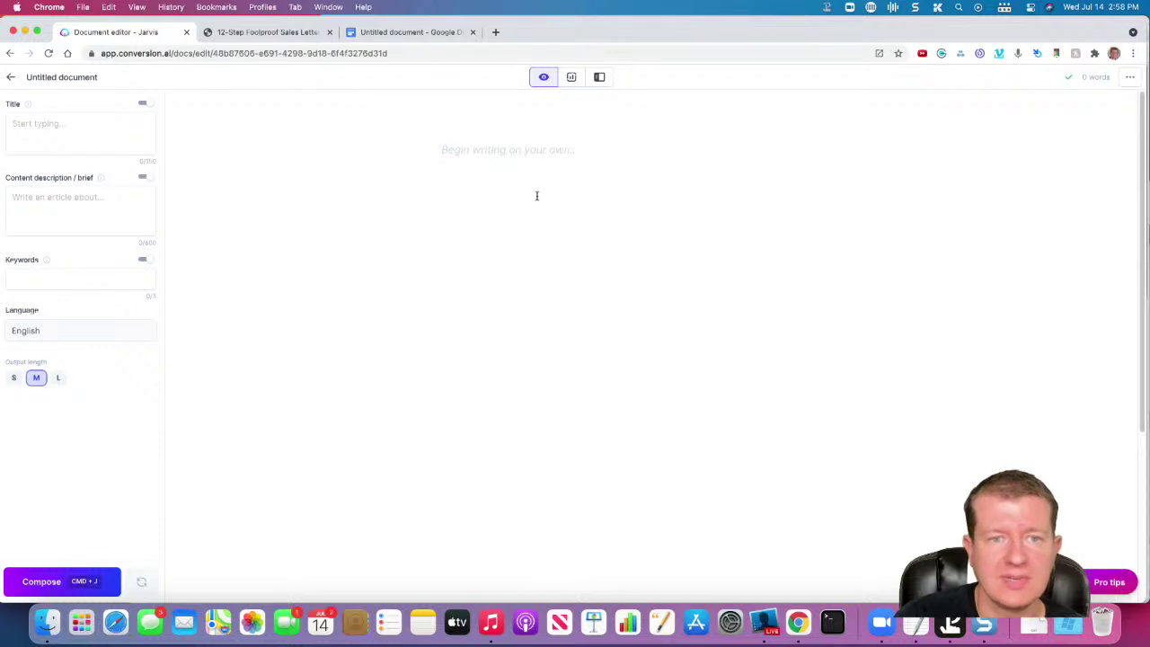
Scroll through the 12-Step Foolproof Sales Letter Template PDF to review its steps.
left_click(269, 33)
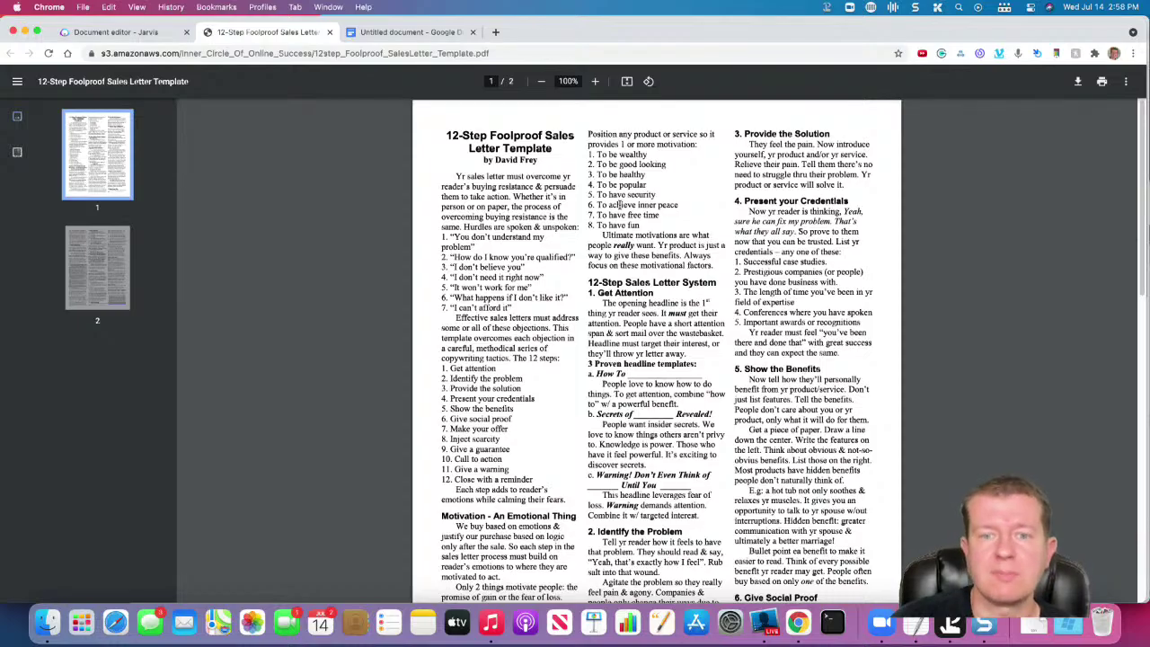
scroll(537, 167, "down", 5)
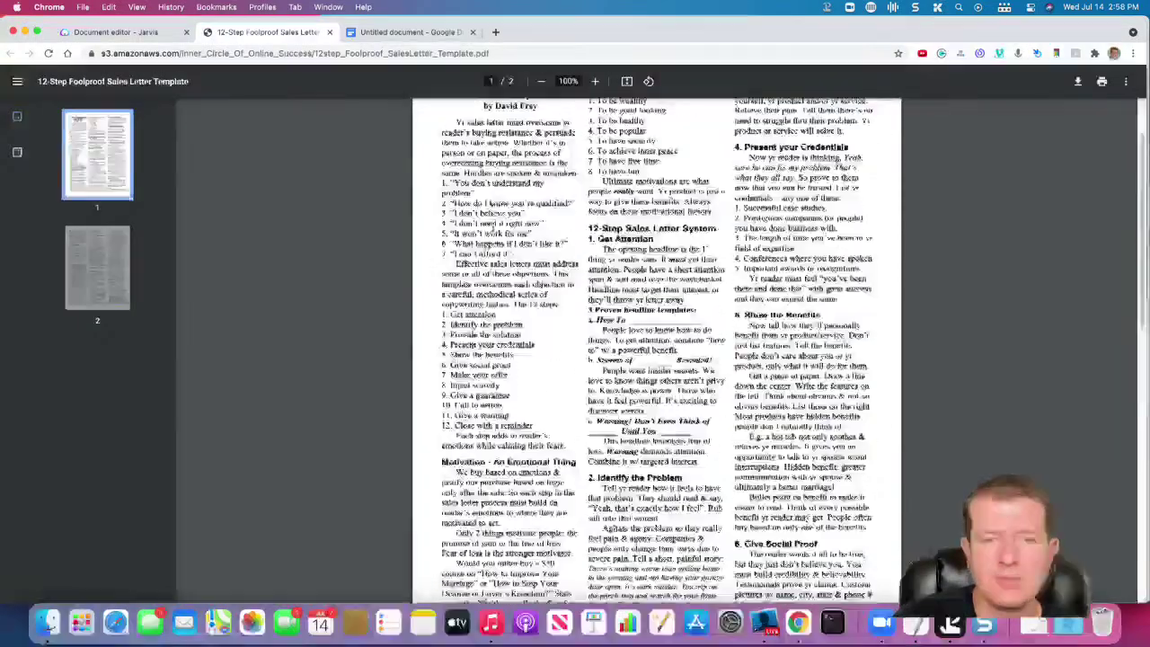
scroll(486, 203, "up", 5)
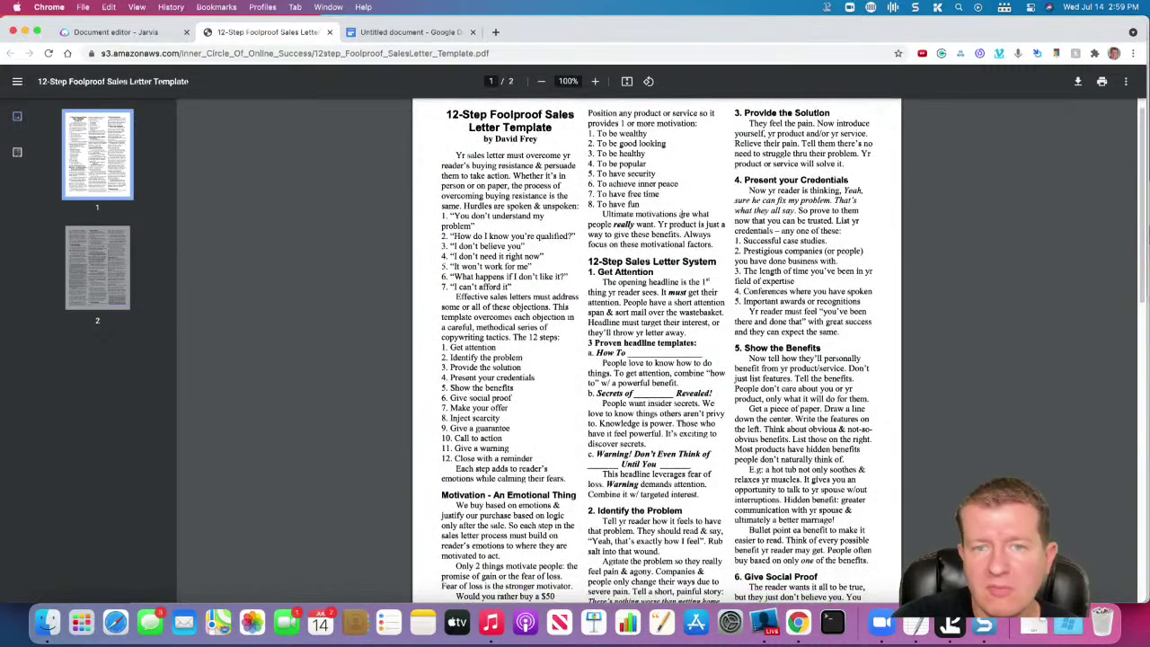
scroll(675, 157, "down", 2)
scroll(676, 151, "down", 1)
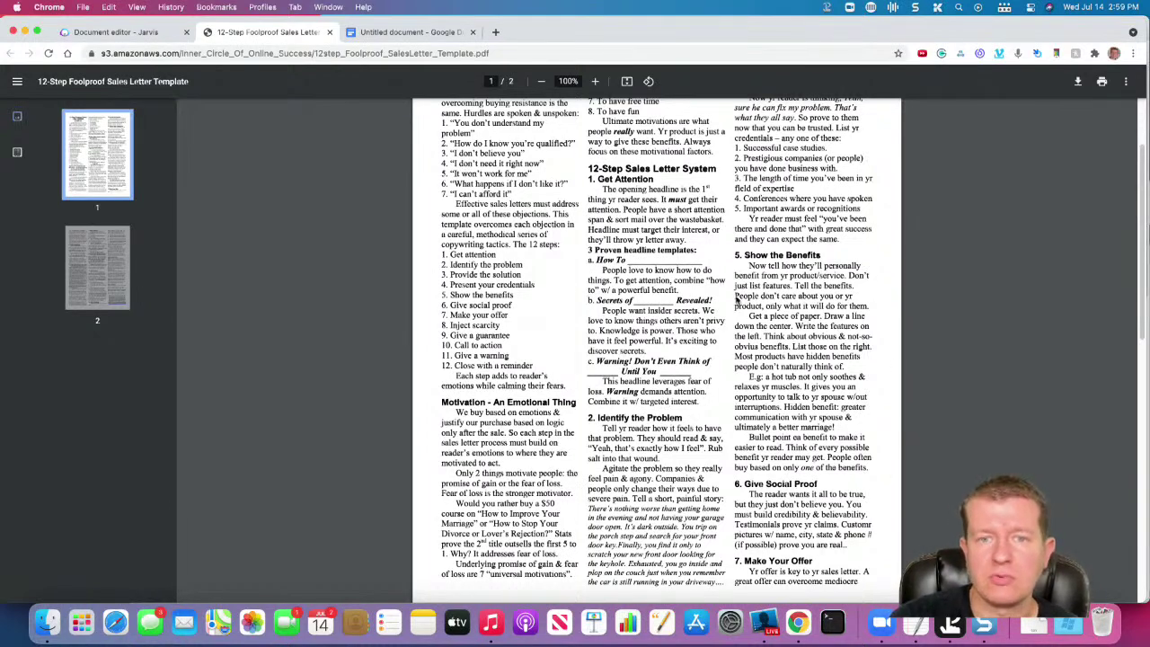
scroll(733, 304, "up", 1)
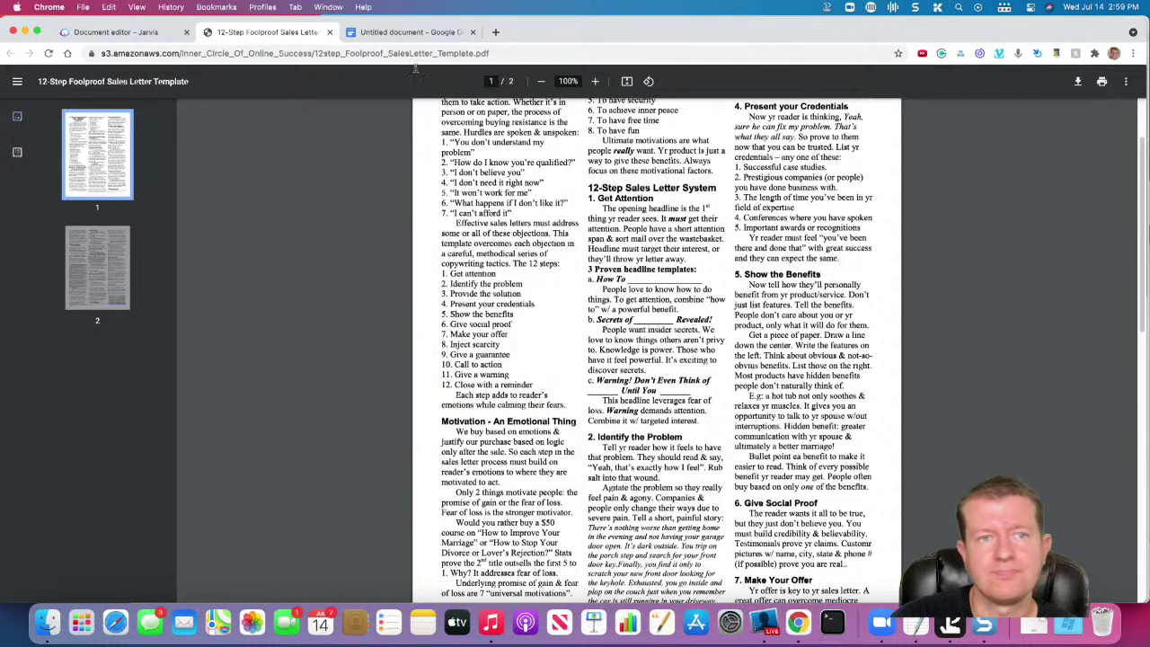
Select the headline-writing prompt in Google Docs, then return to the empty Jarvis document.
left_click(388, 33)
left_click(634, 235)
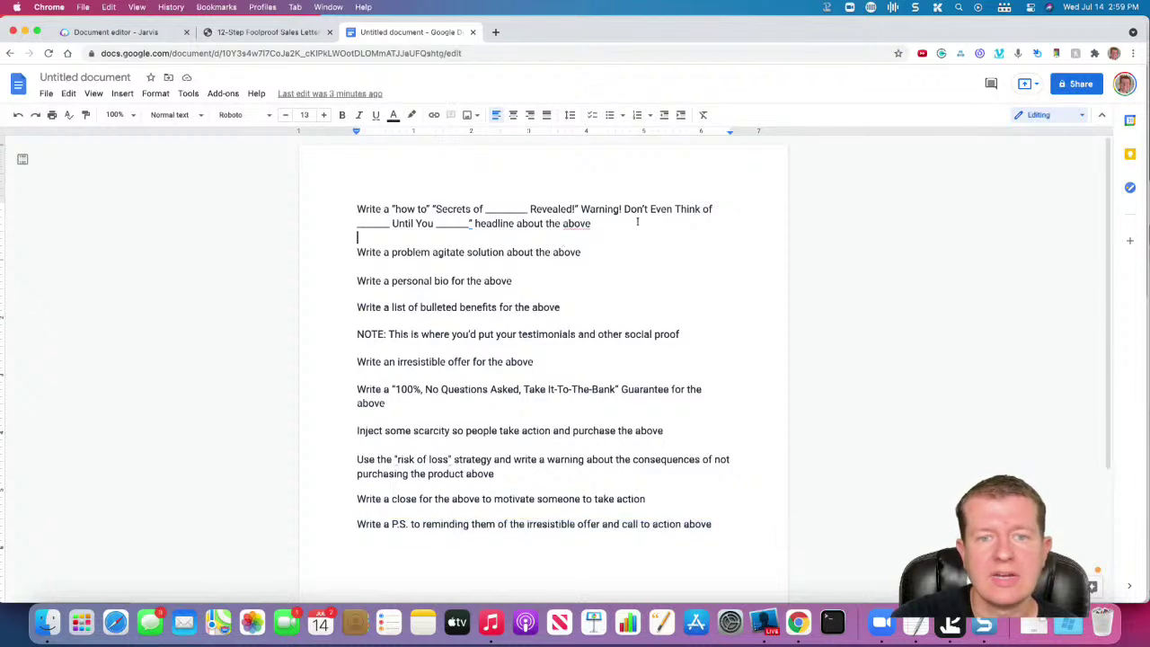
left_click_drag(637, 223, 331, 197)
key("super+c")
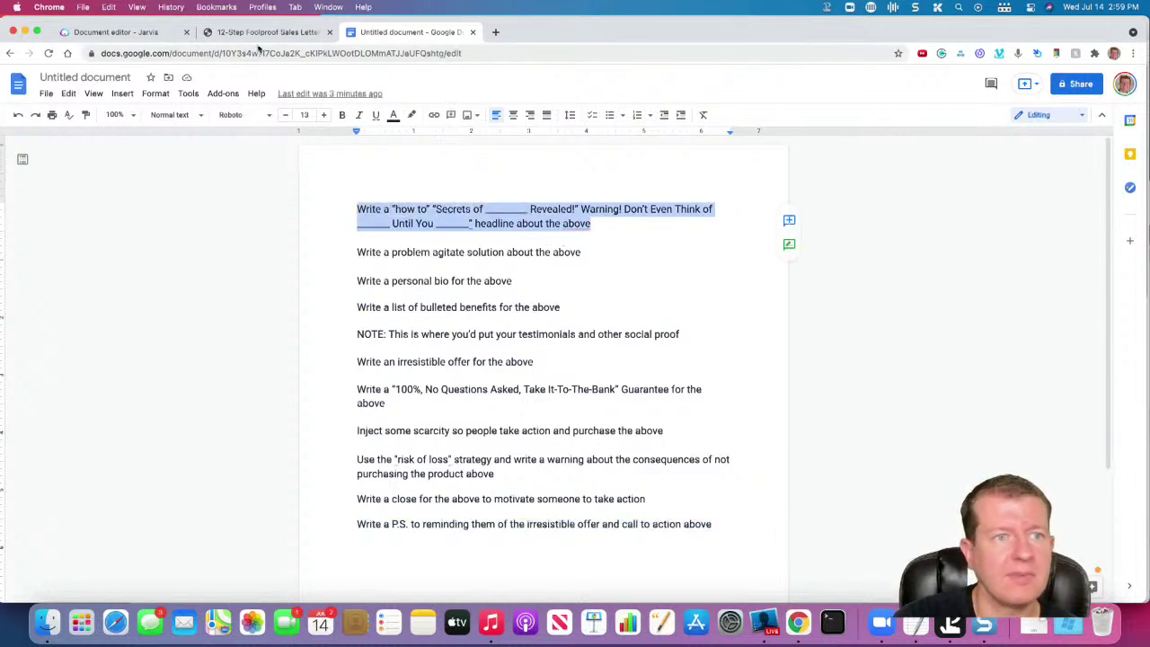
left_click(148, 32)
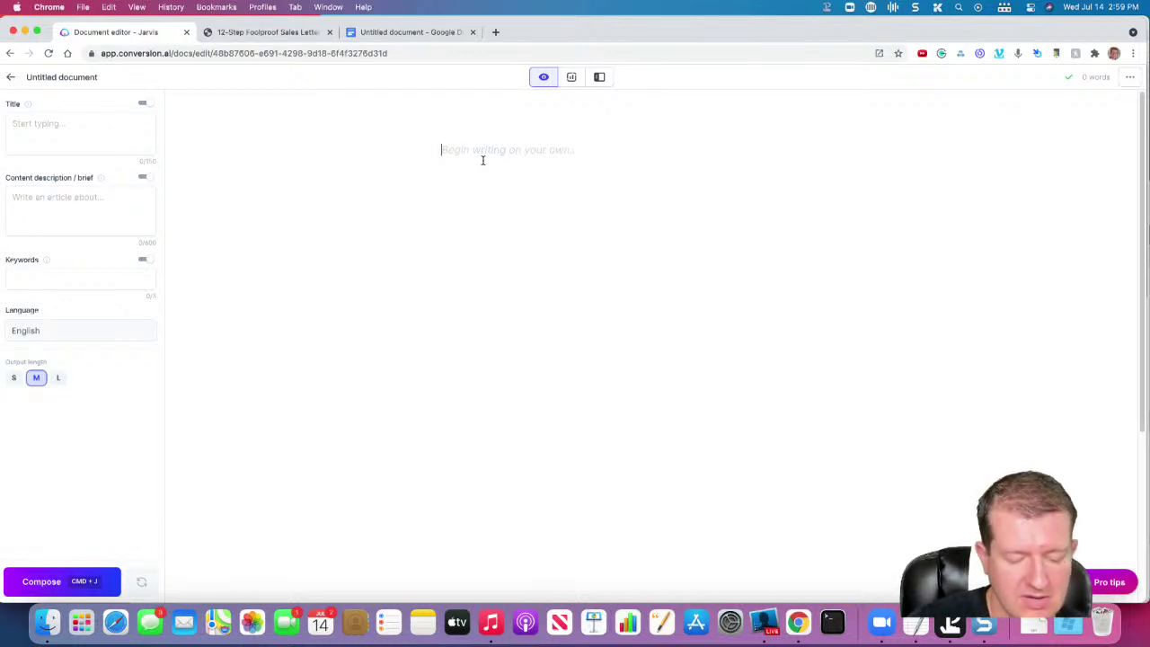
Type 'Blogging course to help you start making money from your very own blog.'.
type("Blogg")
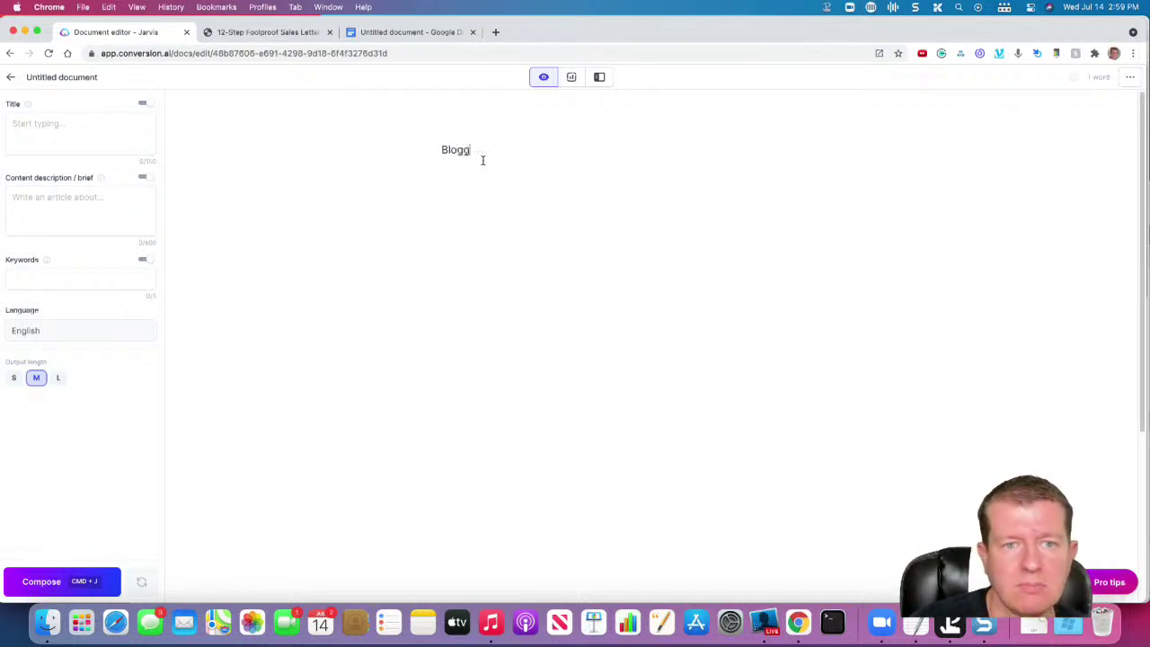
type("ing course ")
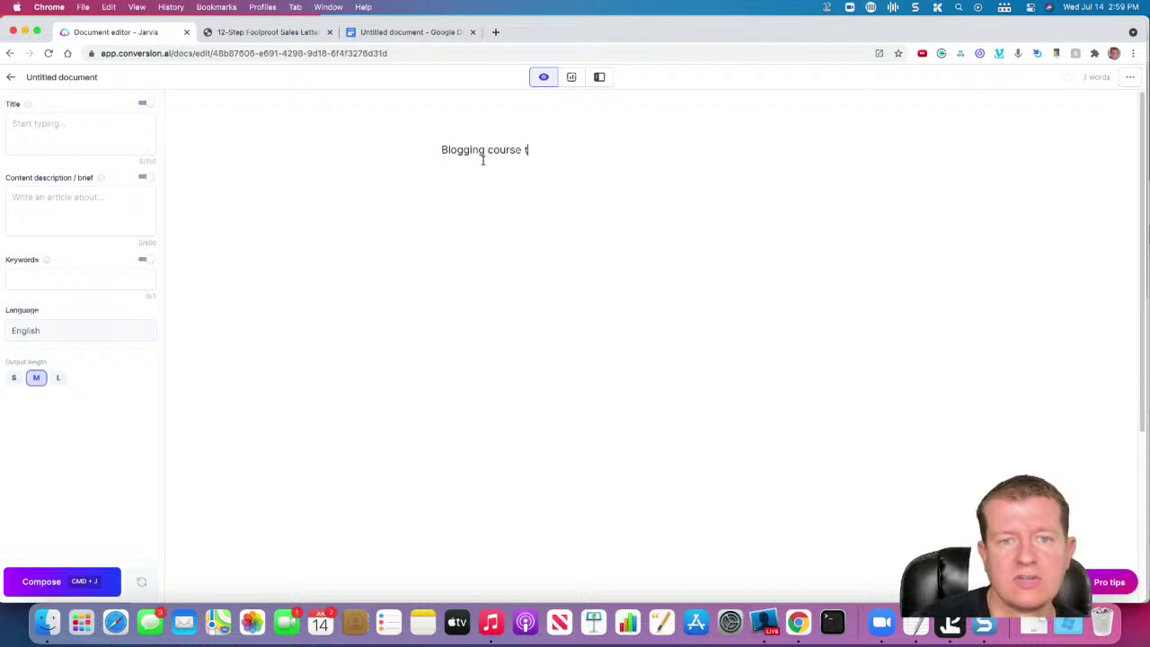
type("to help you")
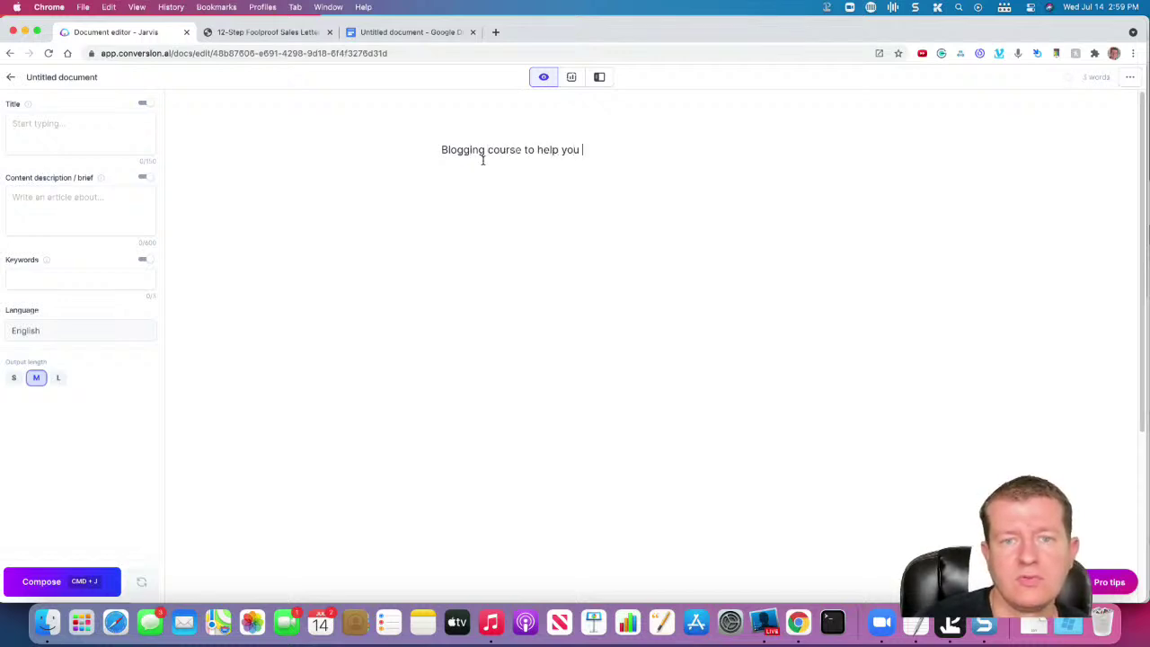
type(" start and create")
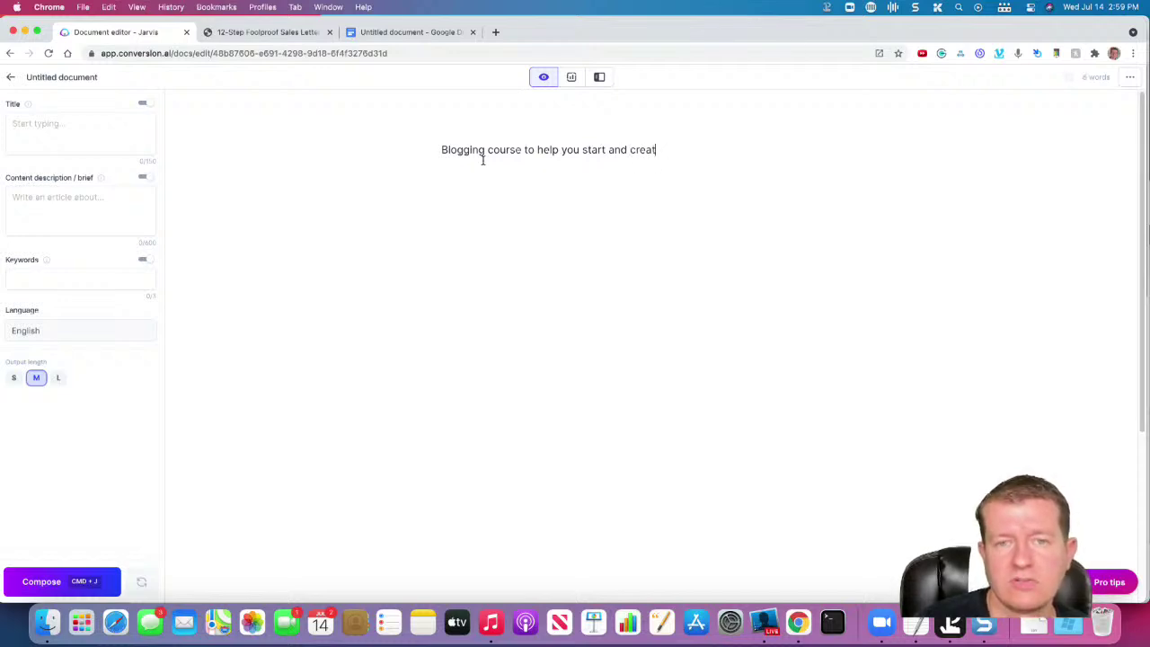
key("BackSpace")
key("BackSpace")
key("BackSpace")
key("BackSpace")
key("BackSpace")
key("BackSpace")
key("BackSpace")
key("BackSpace")
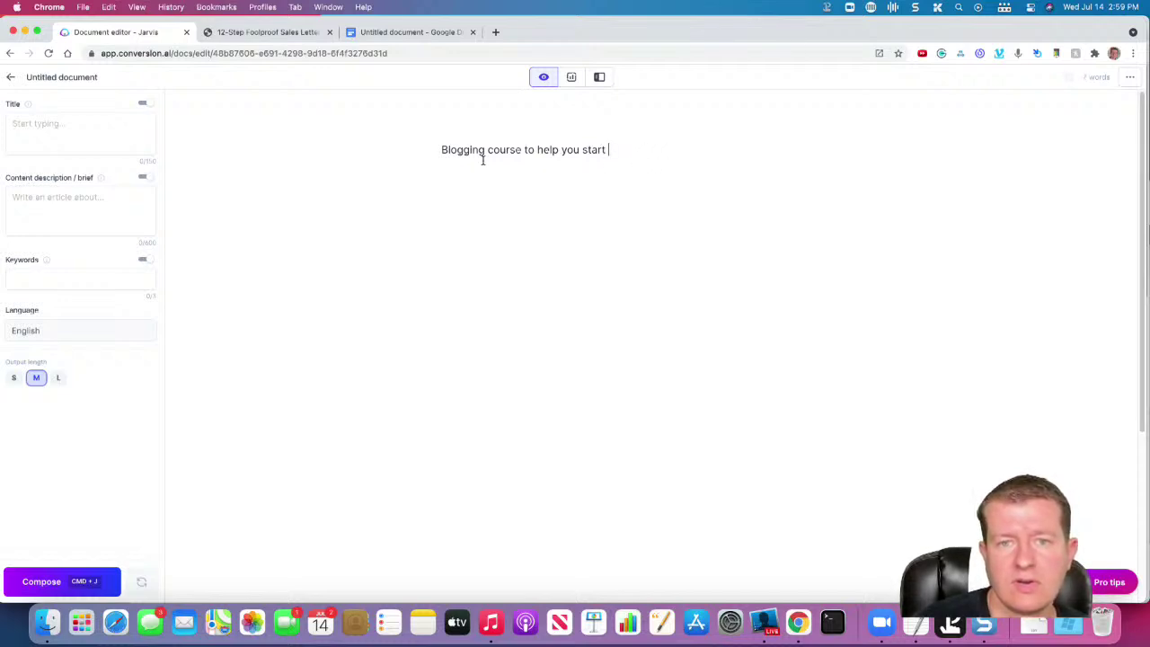
type("making money fro")
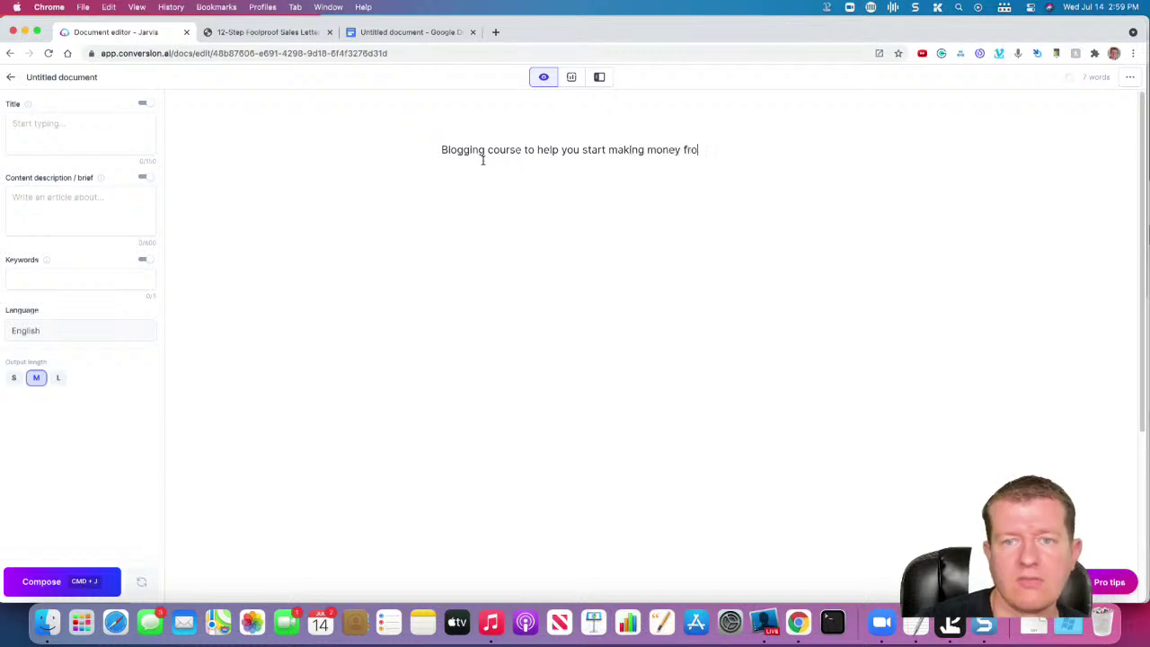
type("m your very ow")
type("n")
key("BackSpace")
key("BackSpace")
key("BackSpace")
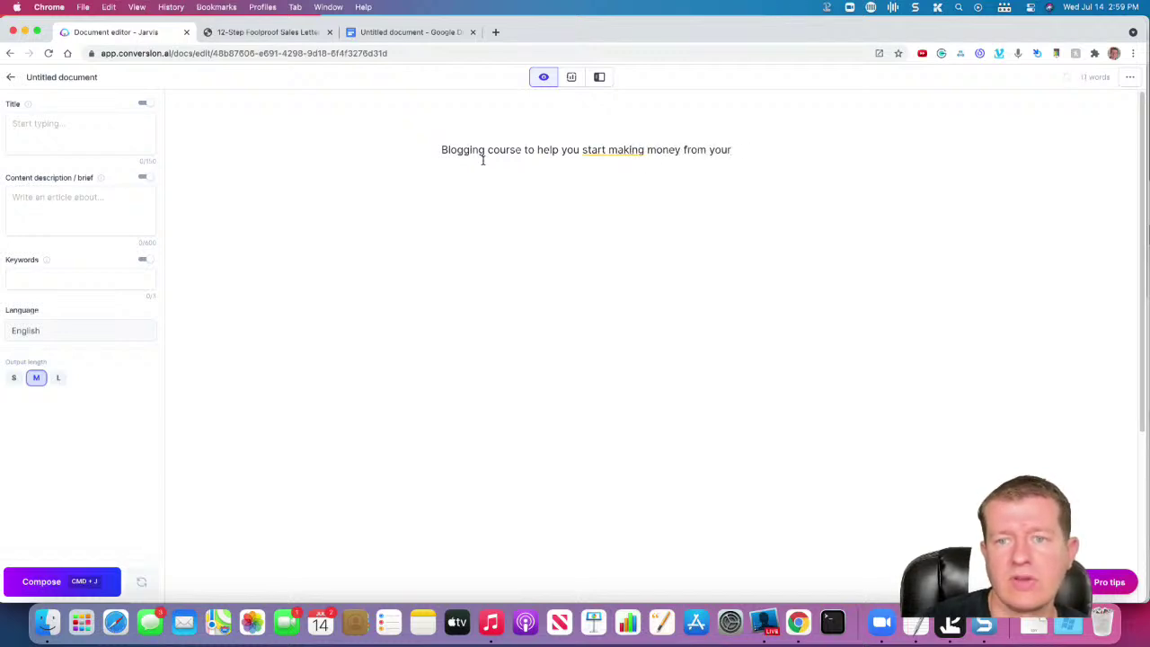
type("very own blog.")
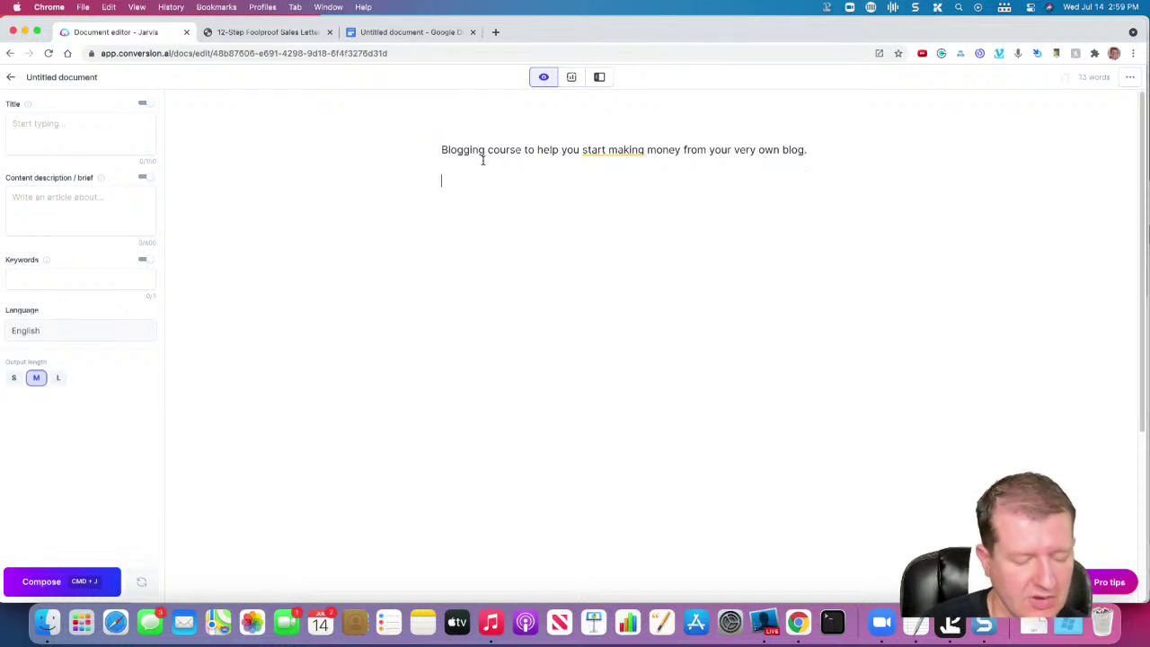
Generate the headline 'How to start a blog and make money from it' from the trimmed prompt.
key("super+v")
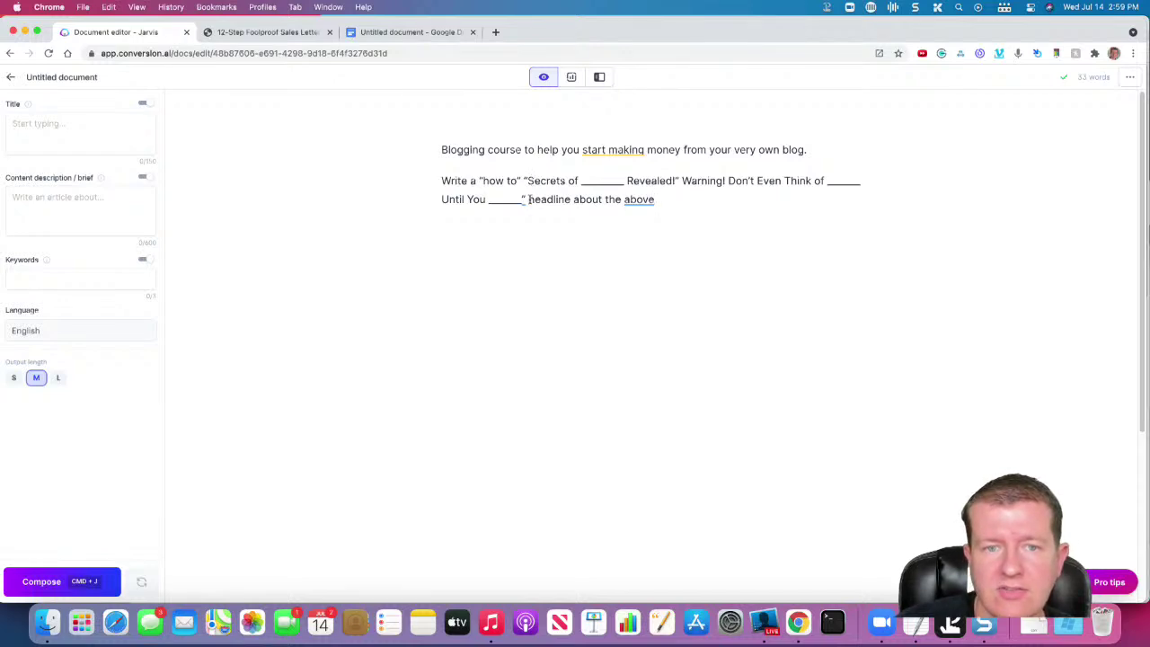
left_click_drag(528, 200, 525, 182)
key("BackSpace")
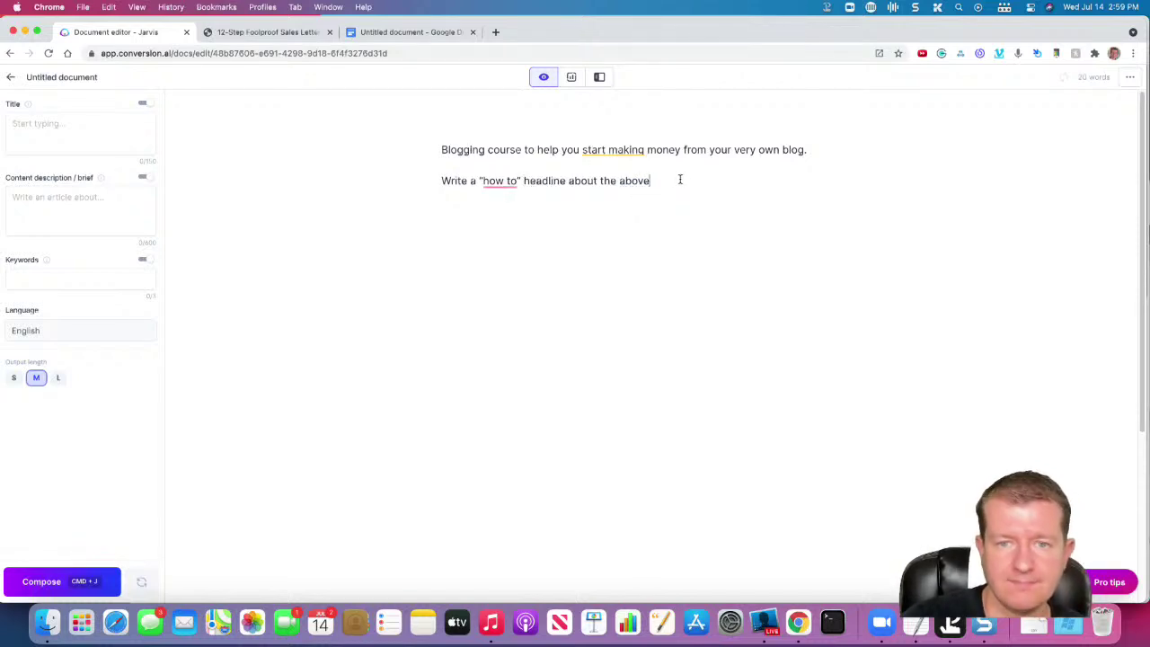
key("super+j")
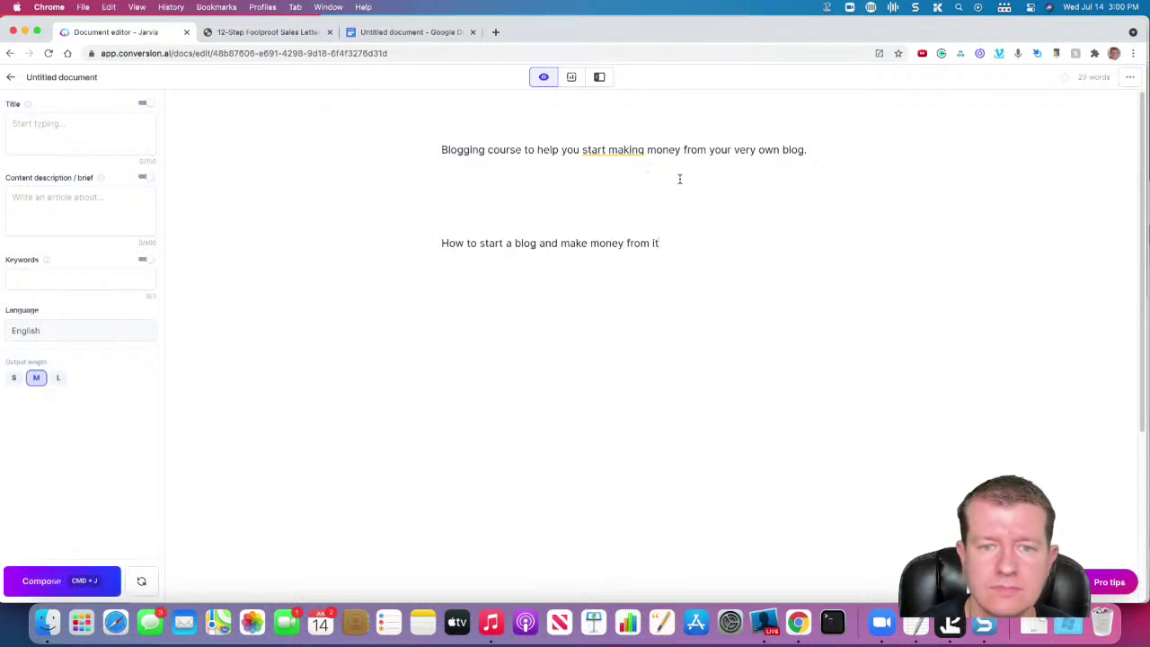
Generate the headline 'Secrets of Starting a Blog Revealed!' from the prompt's Secrets template.
left_click(674, 182)
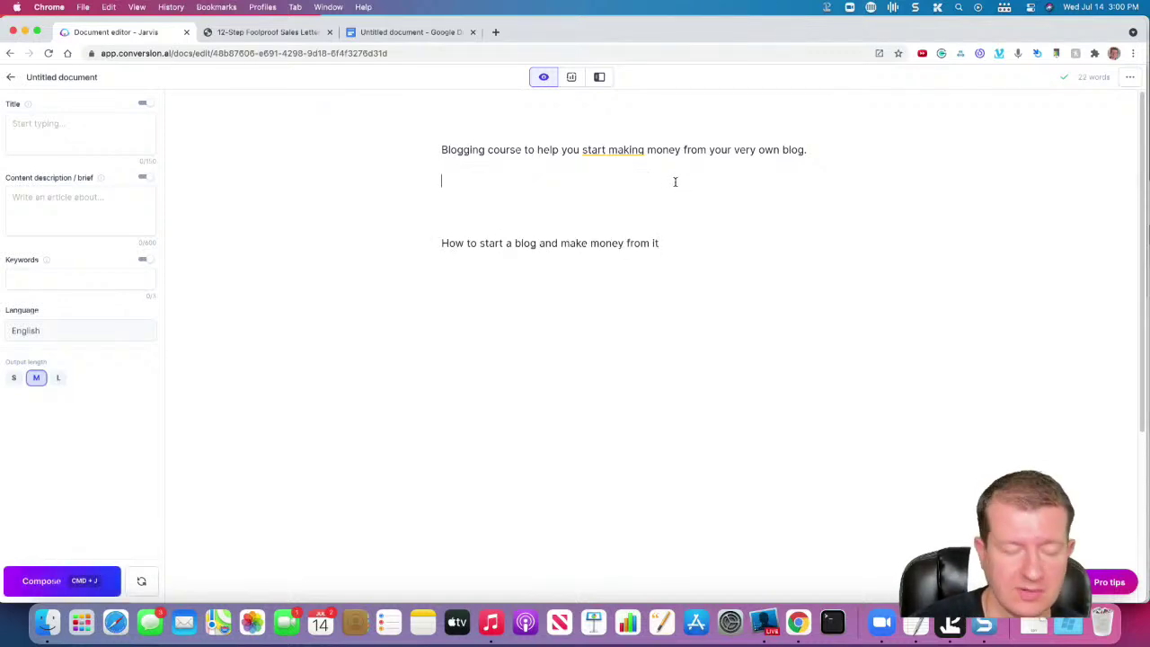
key("super+v")
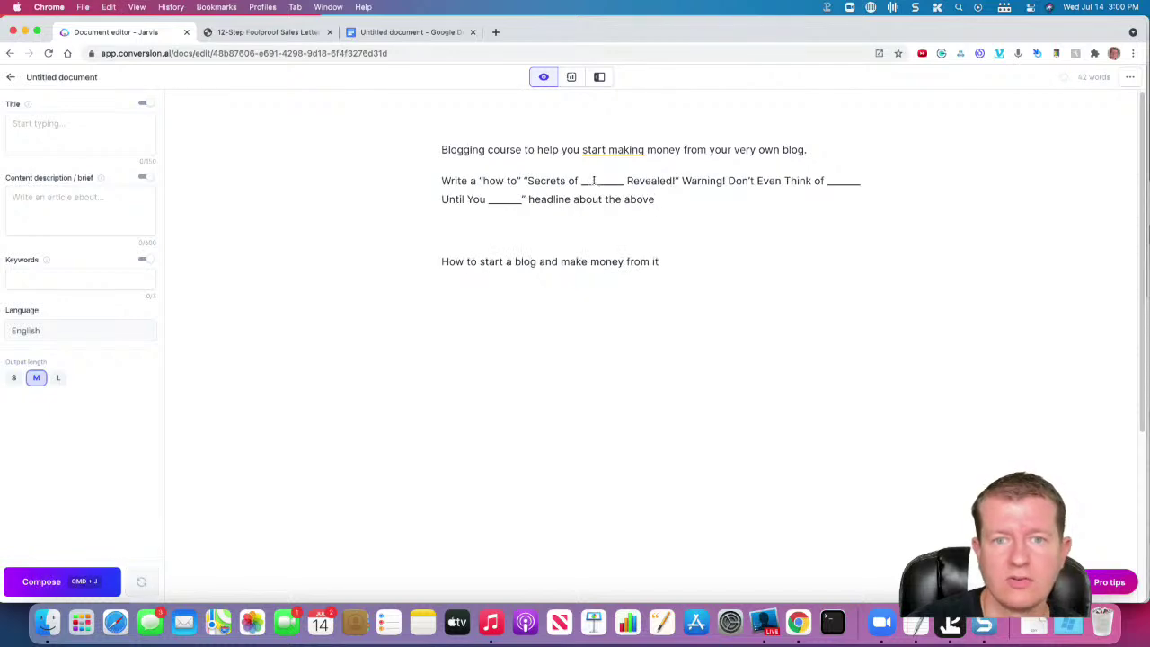
left_click_drag(526, 180, 633, 179)
key("BackSpace")
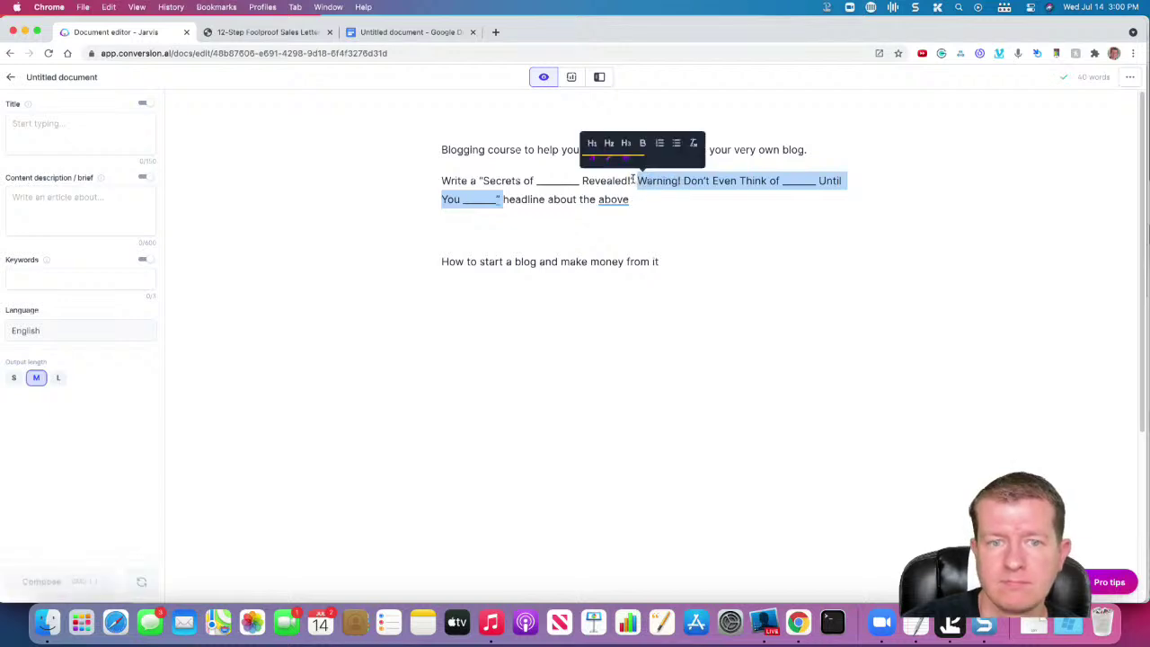
key("BackSpace")
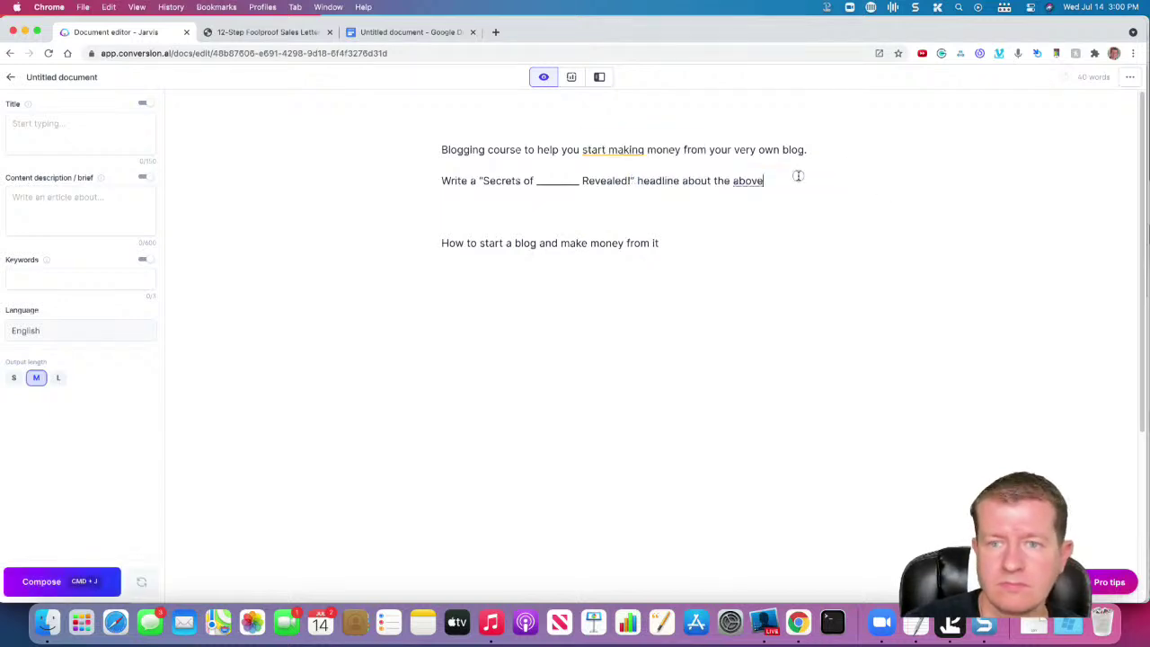
key("super+j")
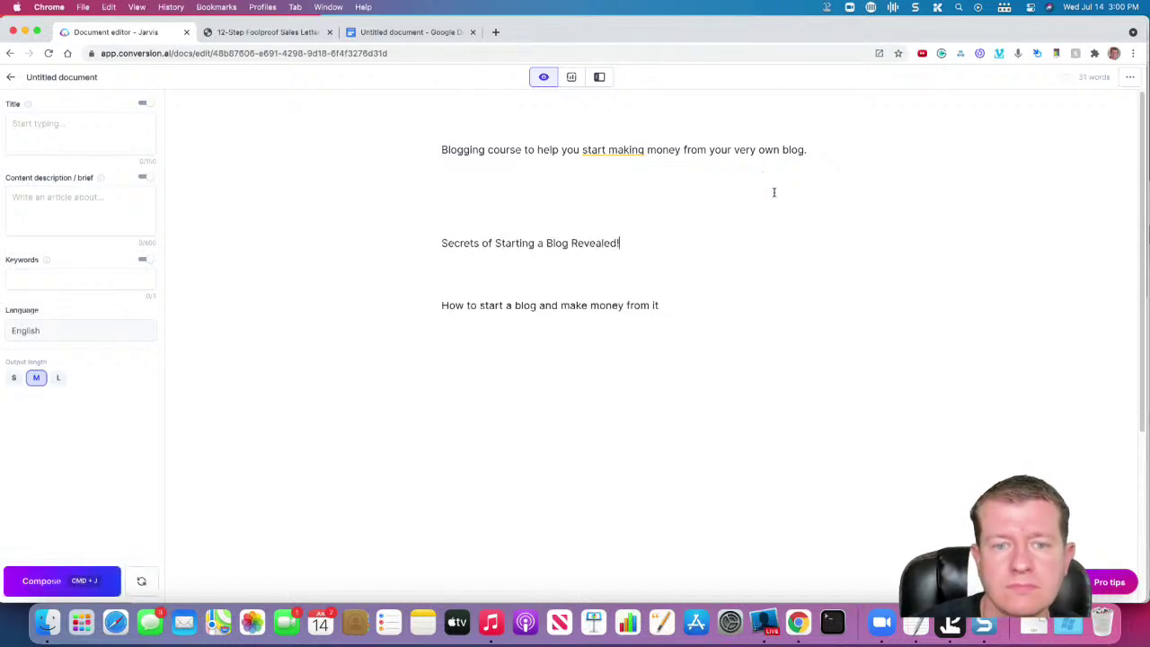
left_click(591, 199)
key("BackSpace")
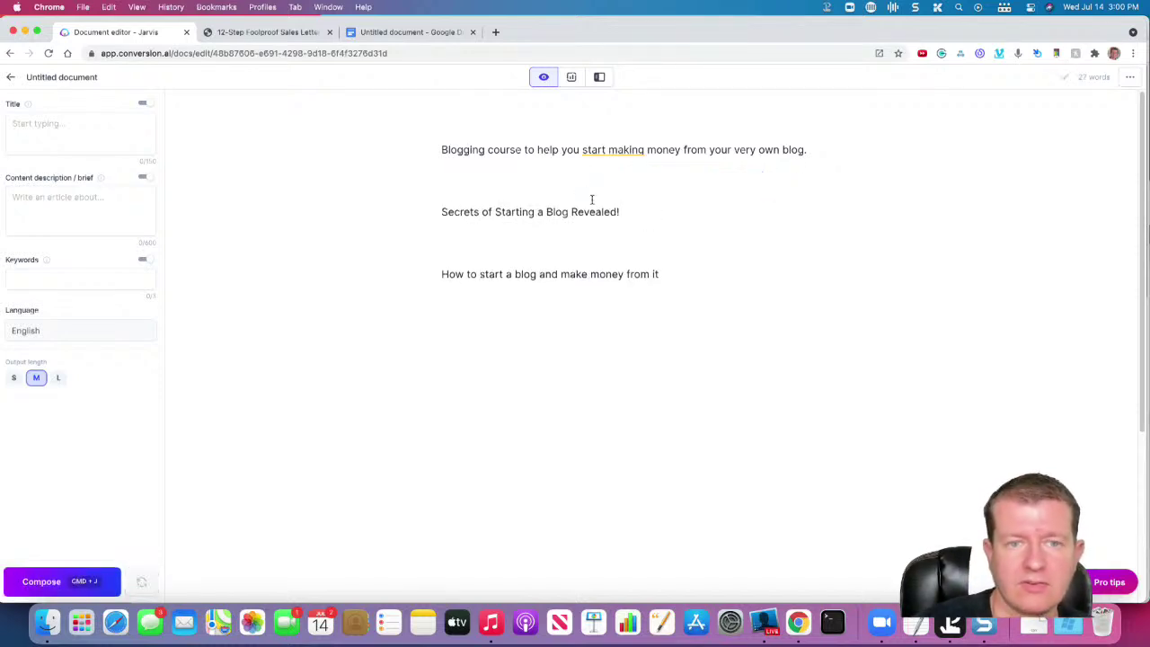
Paste the headline prompt and trim it to only the Warning! … Until You format.
key("super+v")
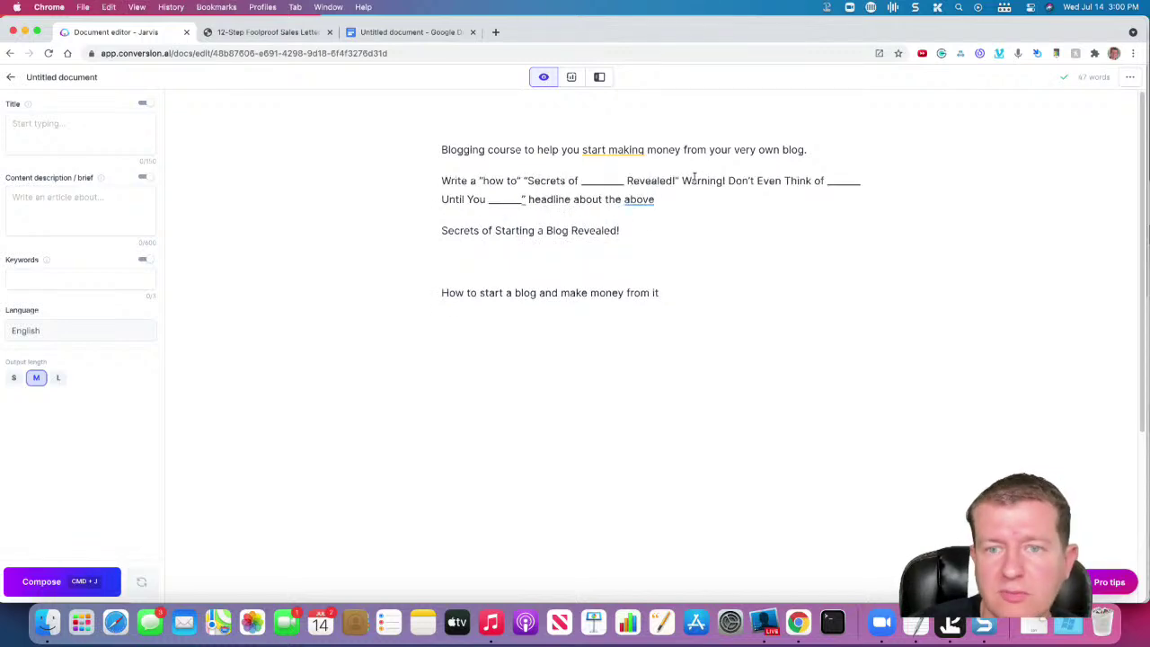
left_click_drag(680, 184, 478, 181)
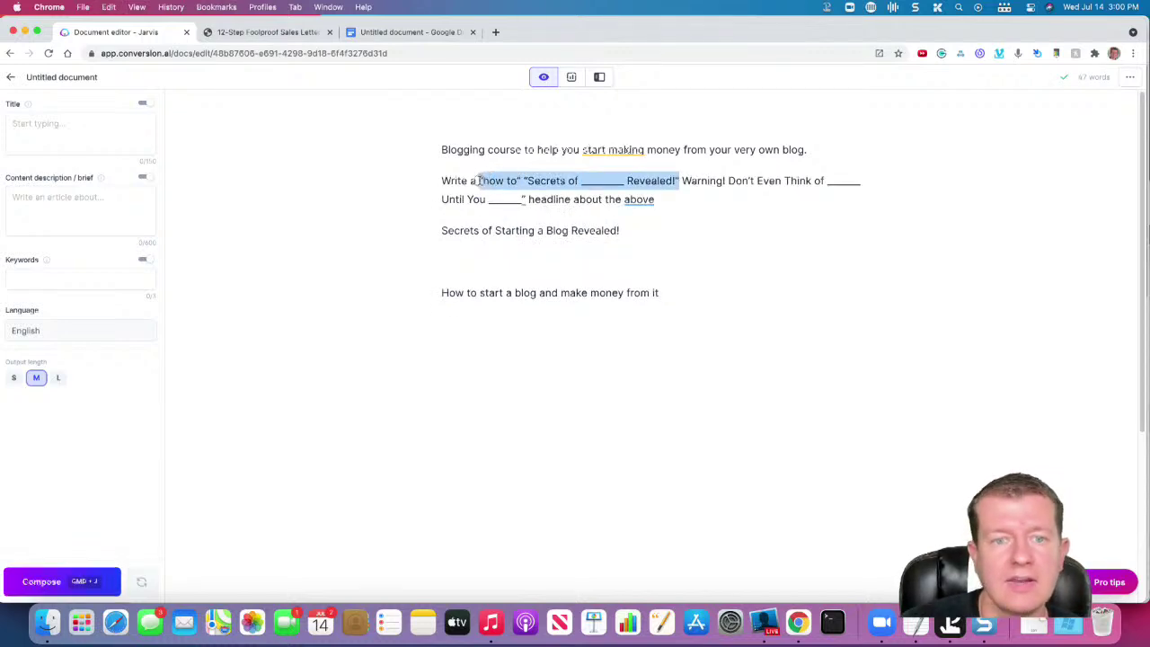
key("BackSpace")
key("BackSpace")
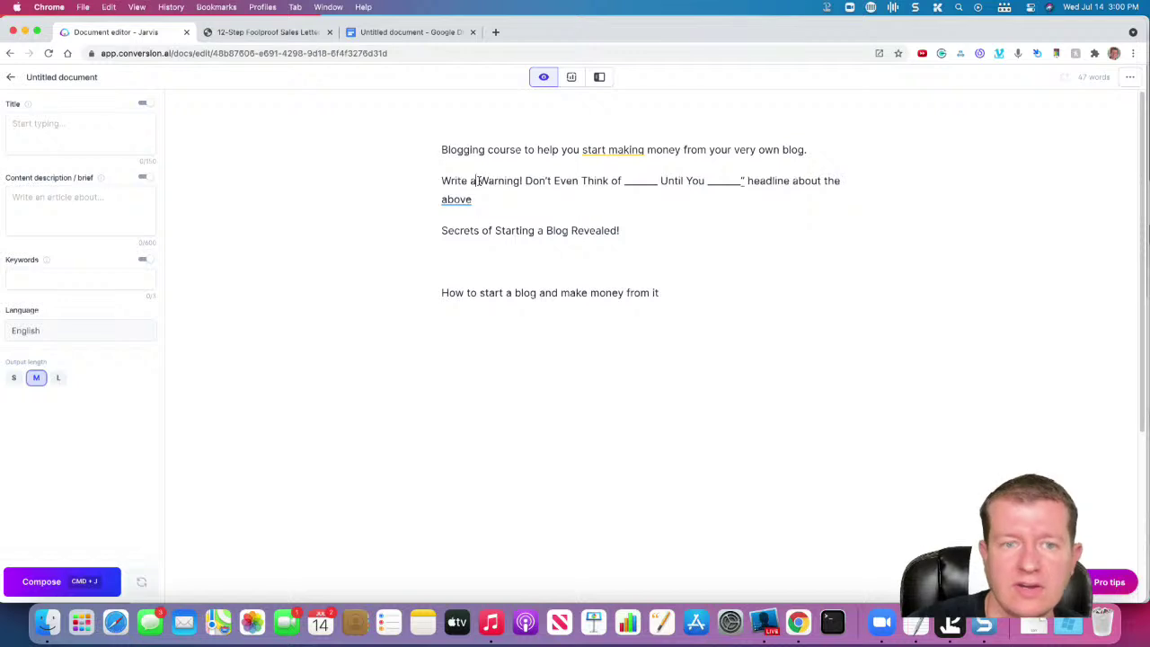
type("0")
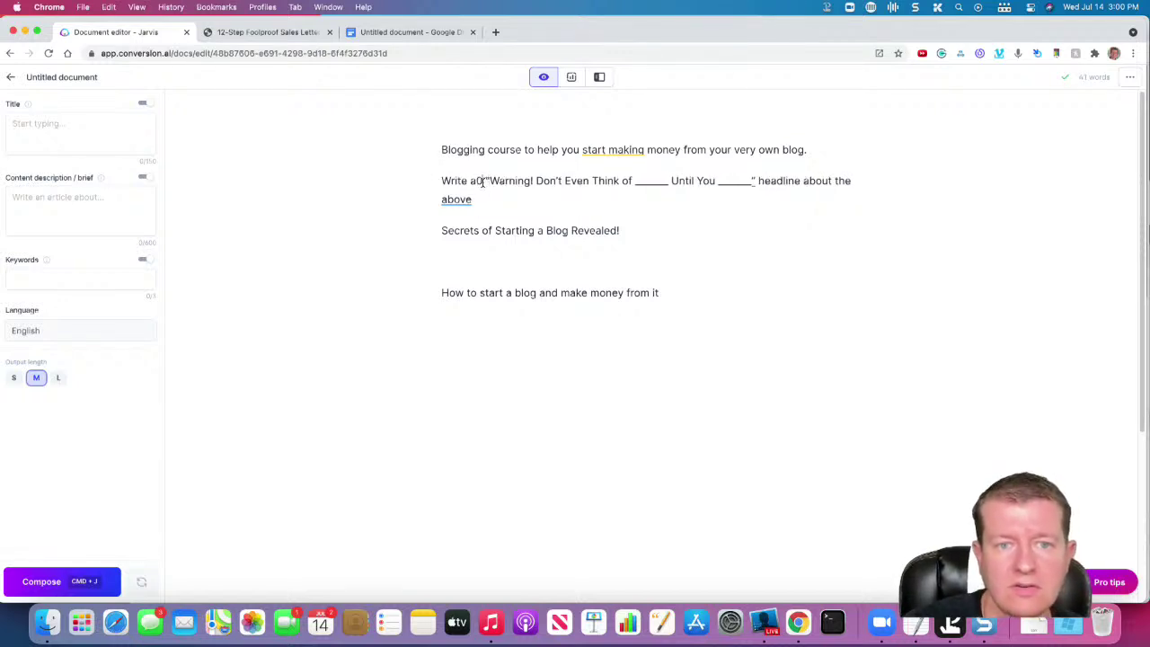
key("BackSpace")
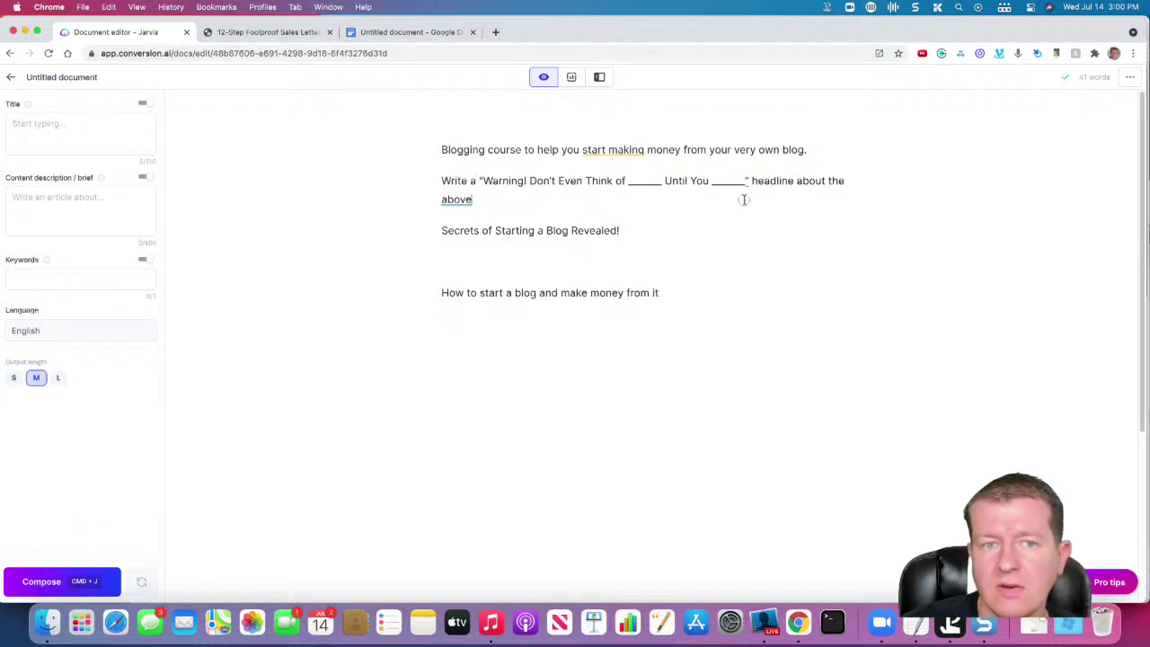
left_click_drag(556, 199, 432, 171)
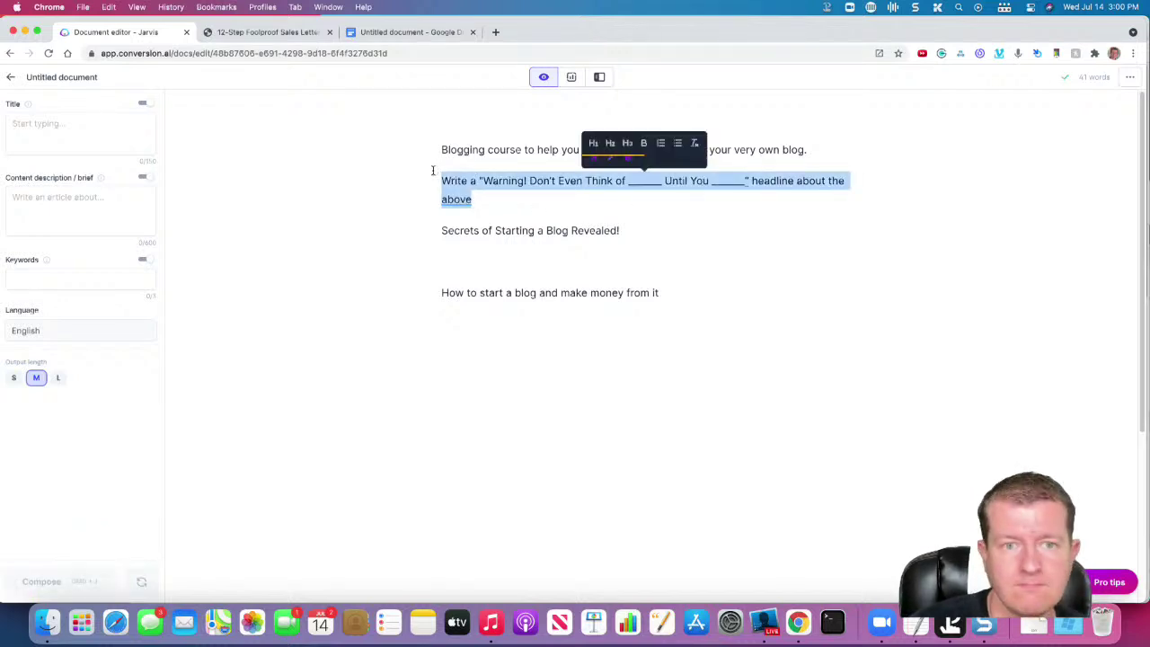
left_click(490, 185)
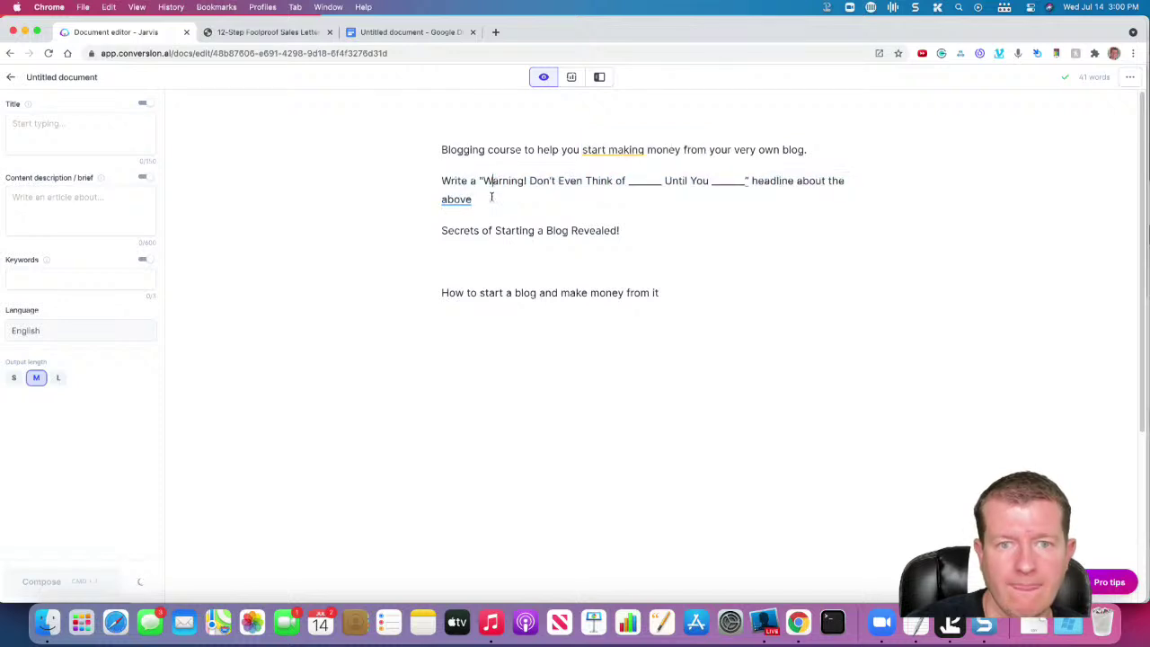
triple_click(423, 177)
type("ging Course First")
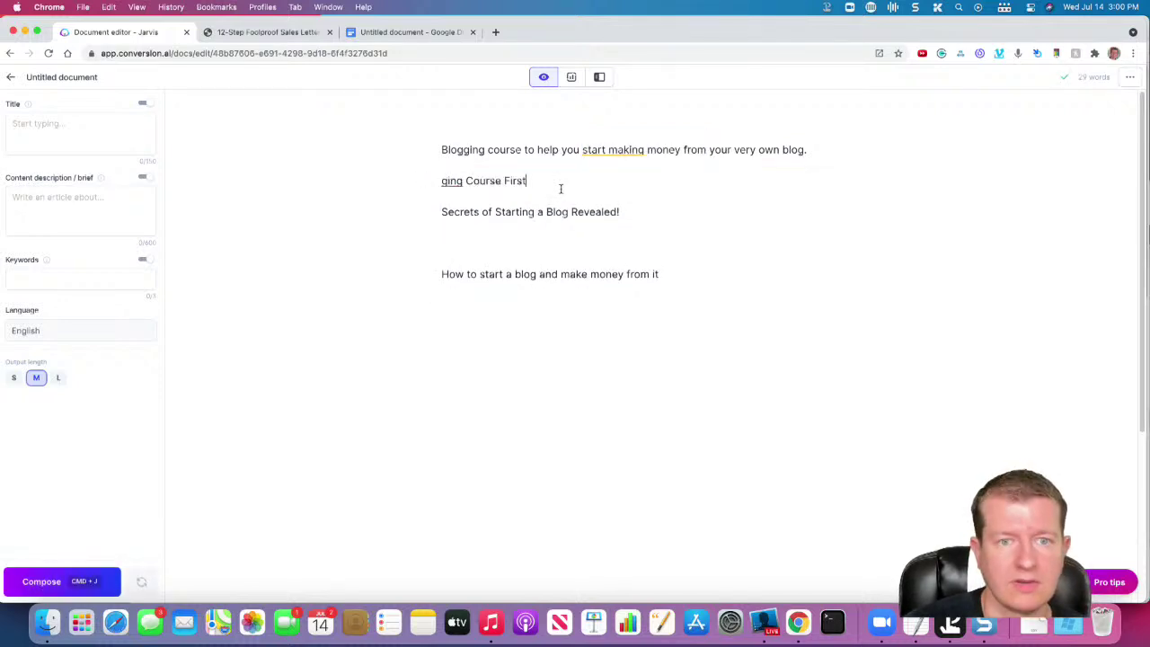
type("0")
key("super+z")
key("super+z")
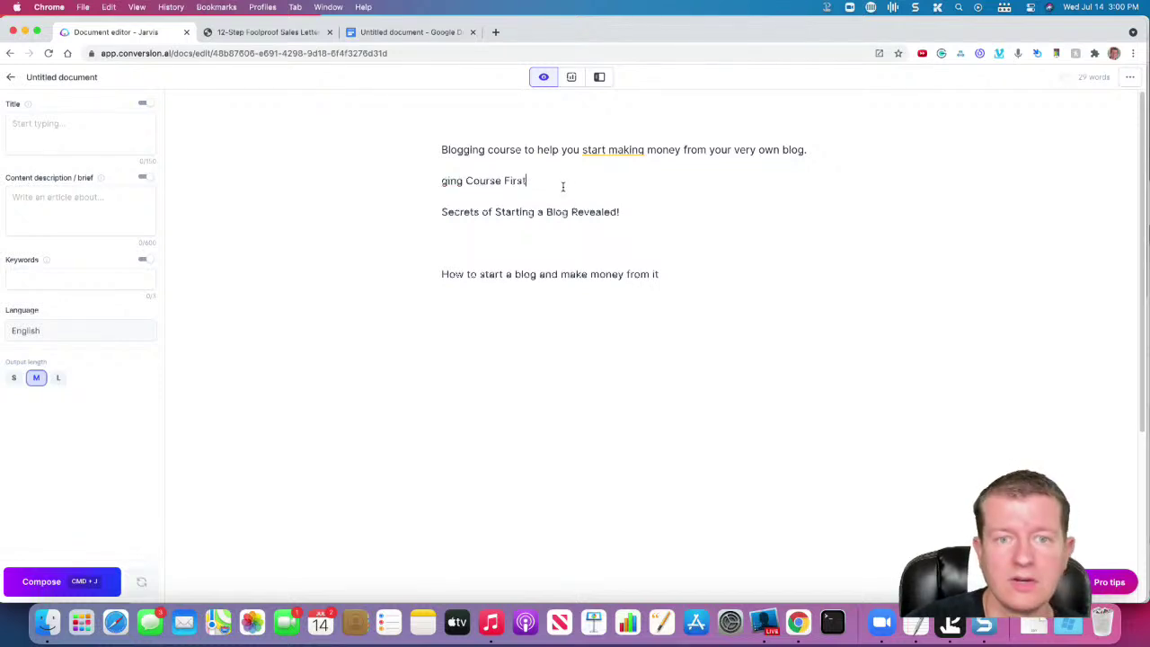
Generate 'Warning! Don't Even Think of Starting a Blog Until You Learn How' and remove blank lines.
triple_click(537, 186)
key("super+j")
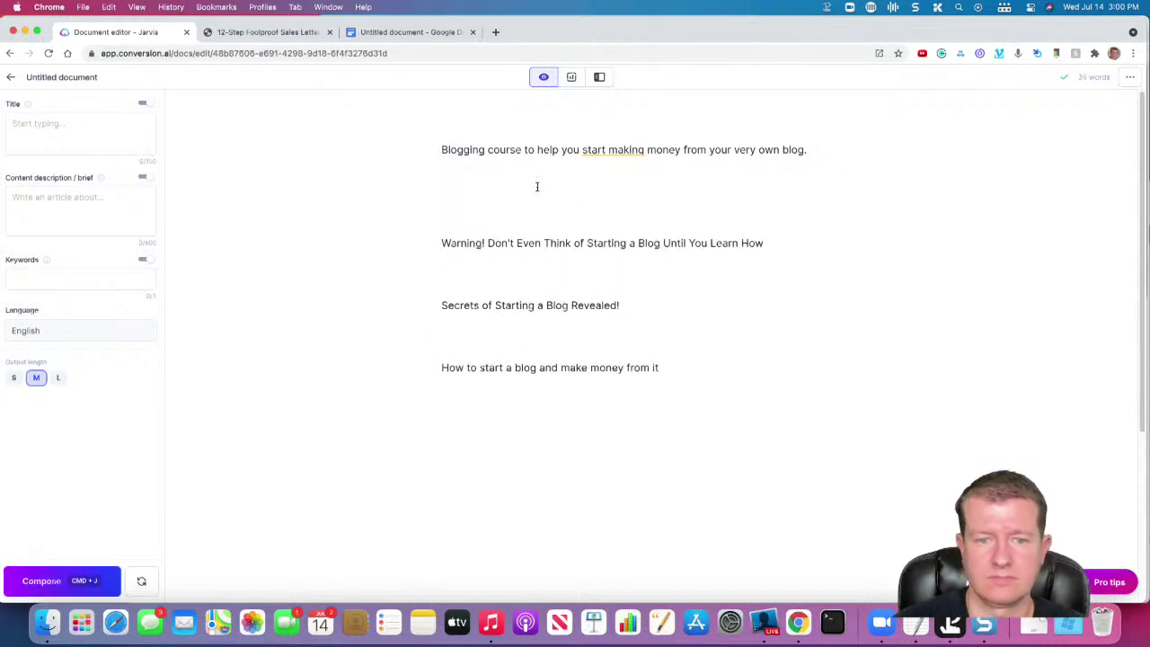
key("BackSpace")
key("BackSpace")
key("Down")
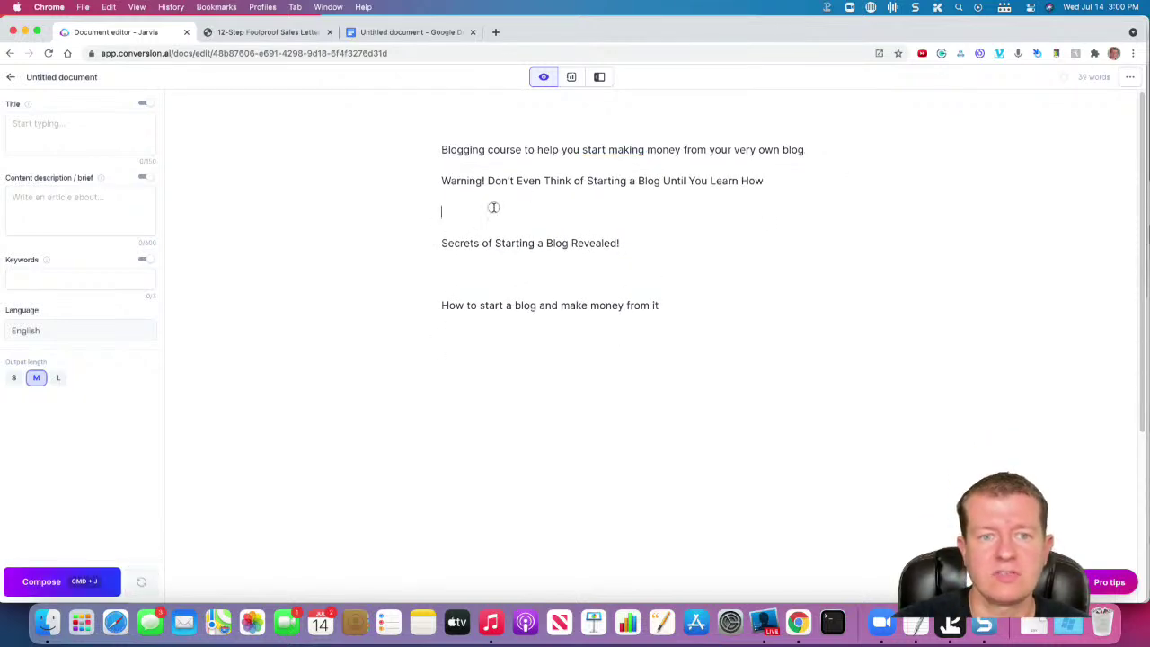
key("Delete")
key("BackSpace")
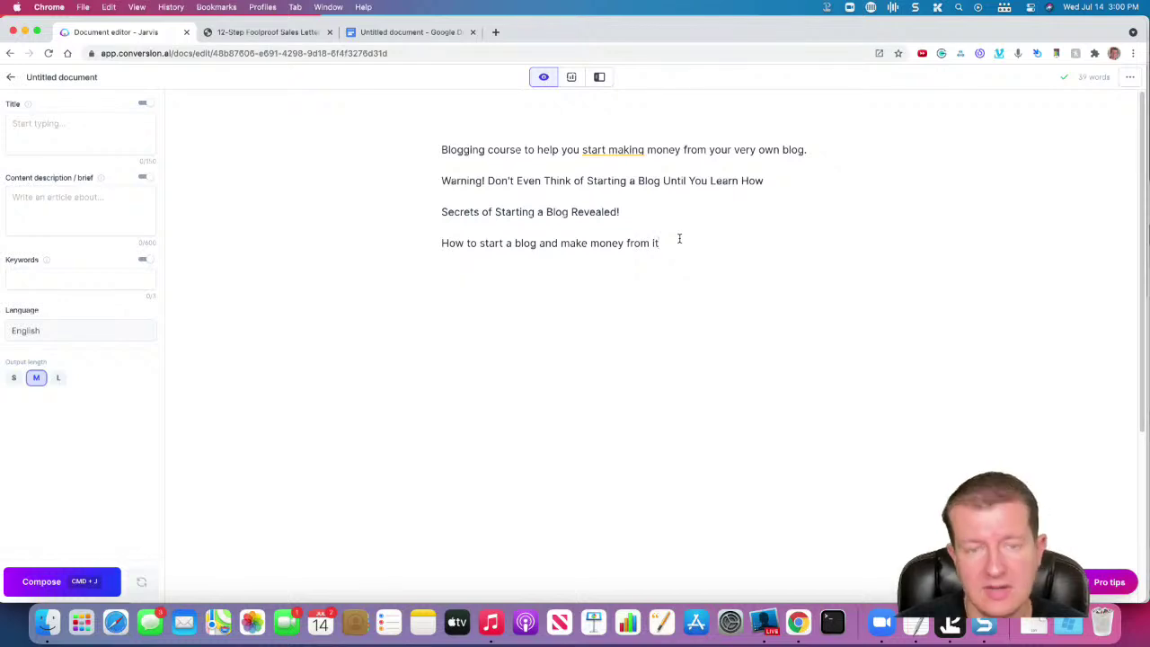
Select the problem-agitate-solution prompt in the Google Docs prompt list.
left_click(420, 38)
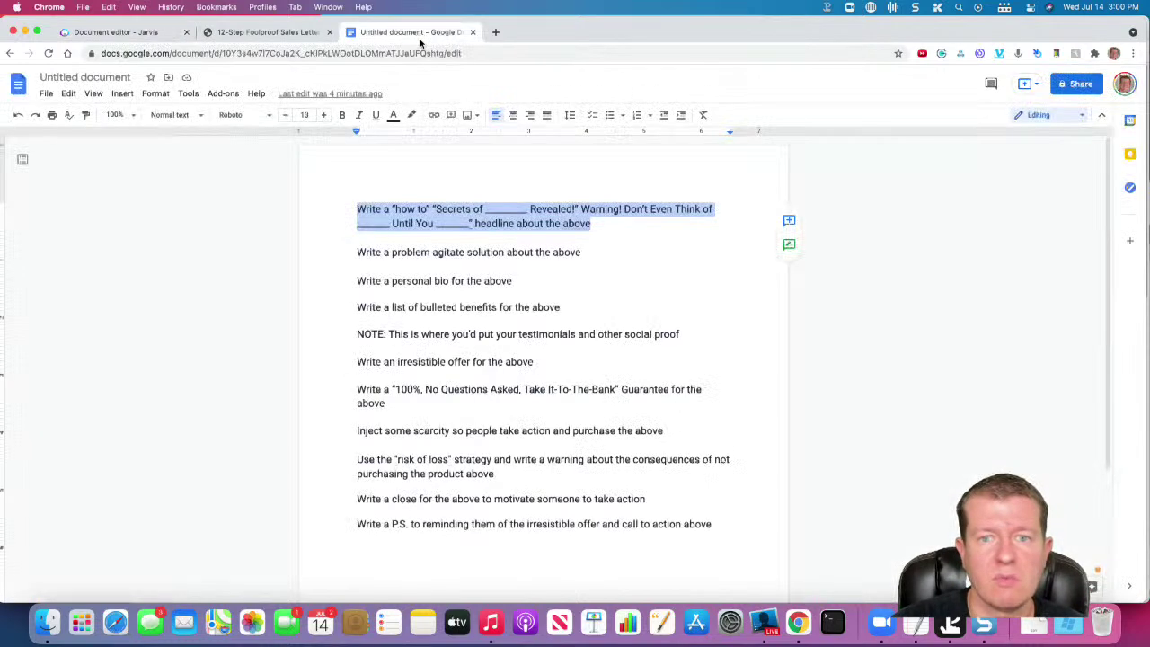
double_click(566, 253)
triple_click(503, 254)
key("super+c")
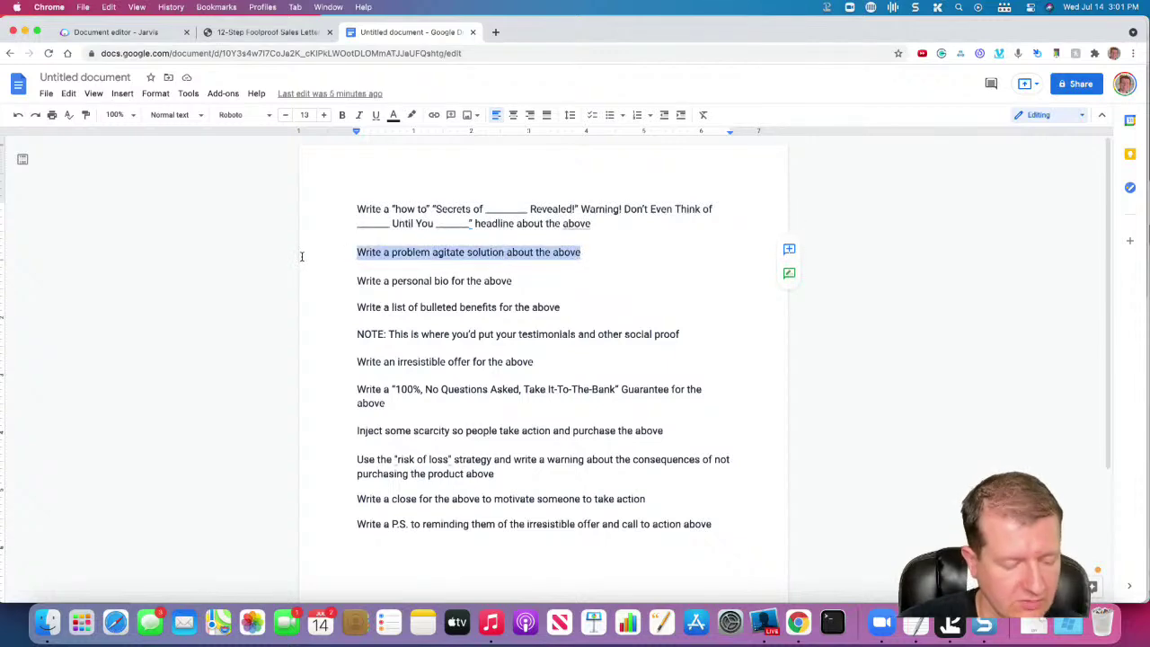
Review the template PDF's Get Attention and Identify the Problem steps on page 1.
left_click(265, 32)
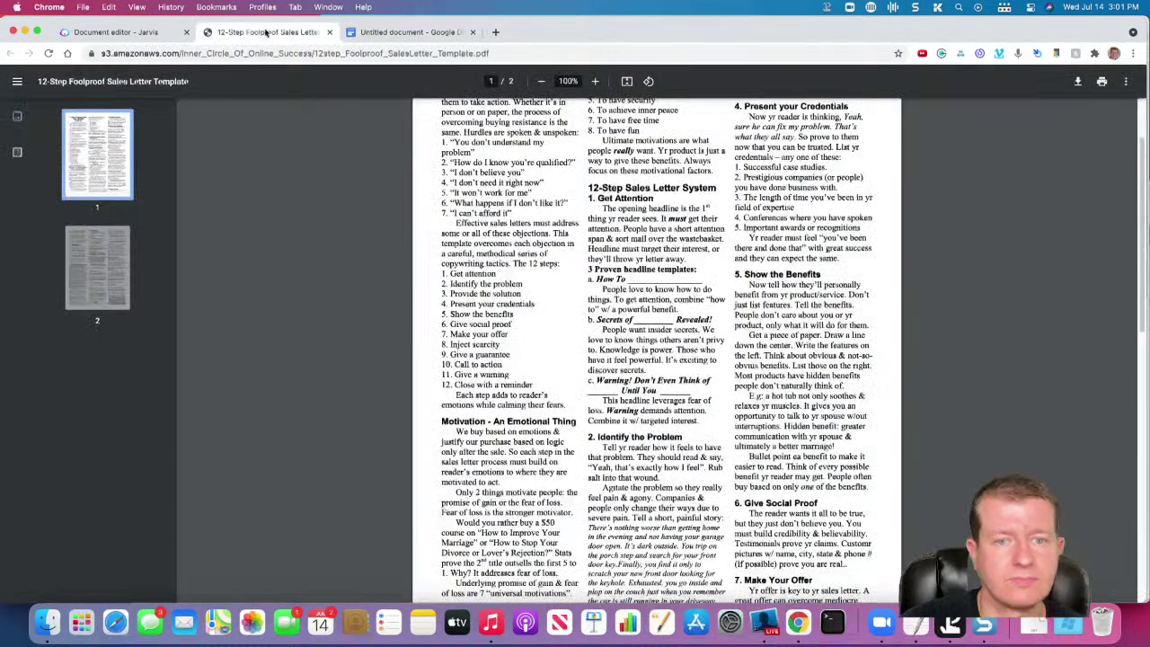
left_click(155, 36)
left_click(274, 32)
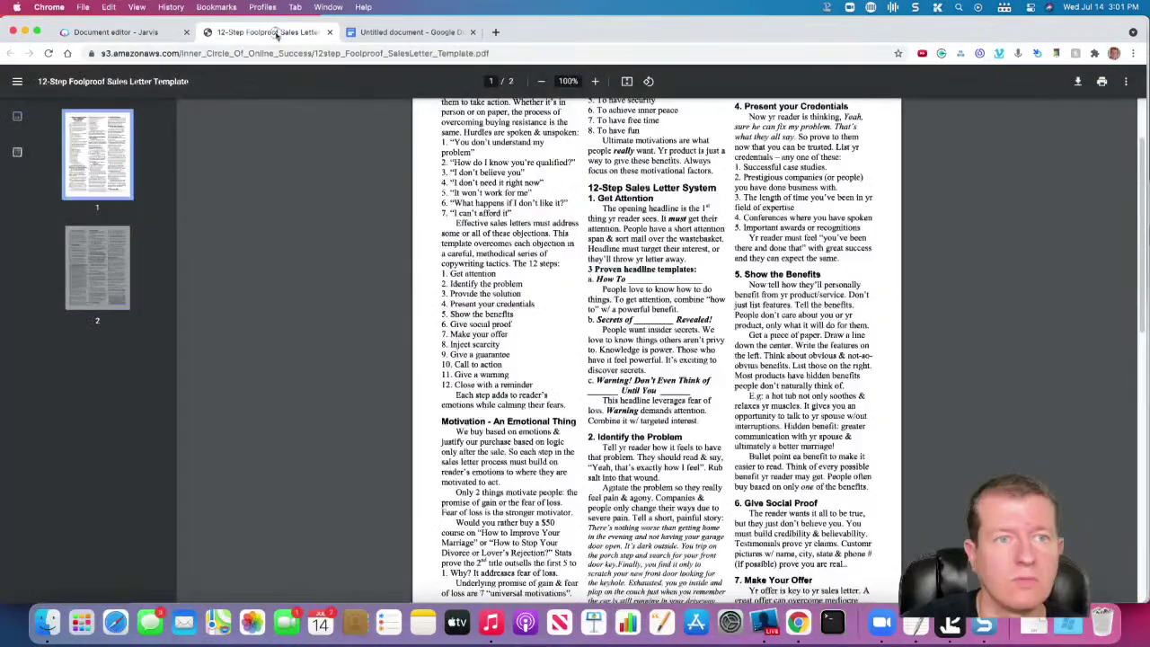
scroll(691, 322, "down", 3)
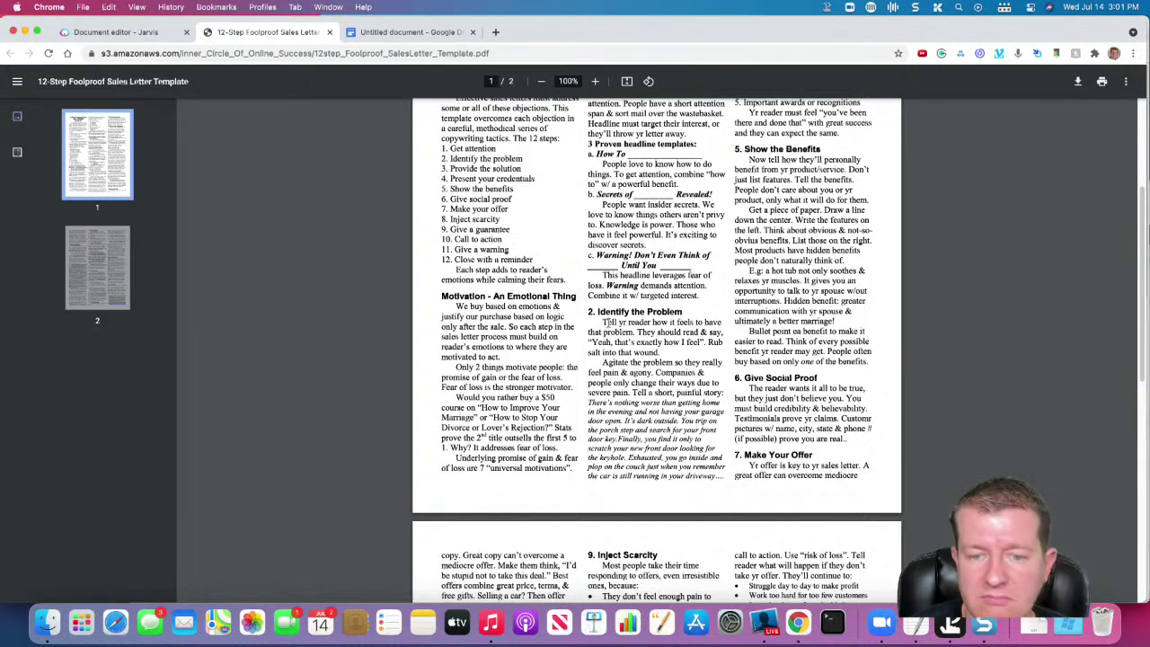
scroll(682, 386, "up", 5)
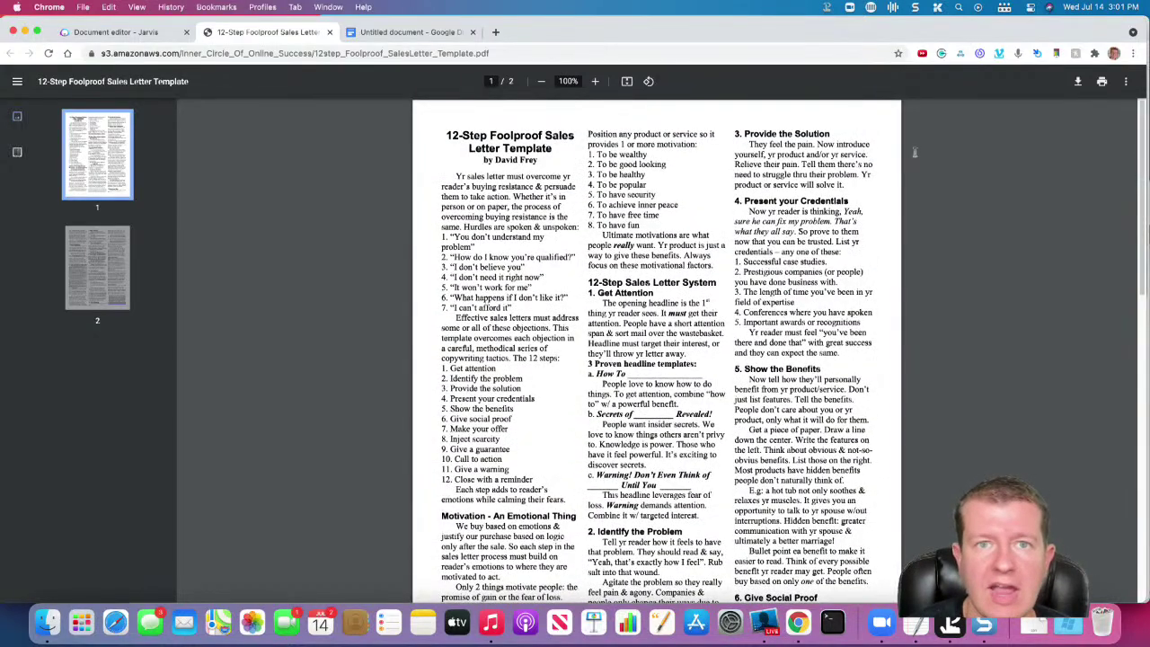
Paste the problem-agitate-solution prompt in Jarvis and generate copy from it.
left_click(173, 33)
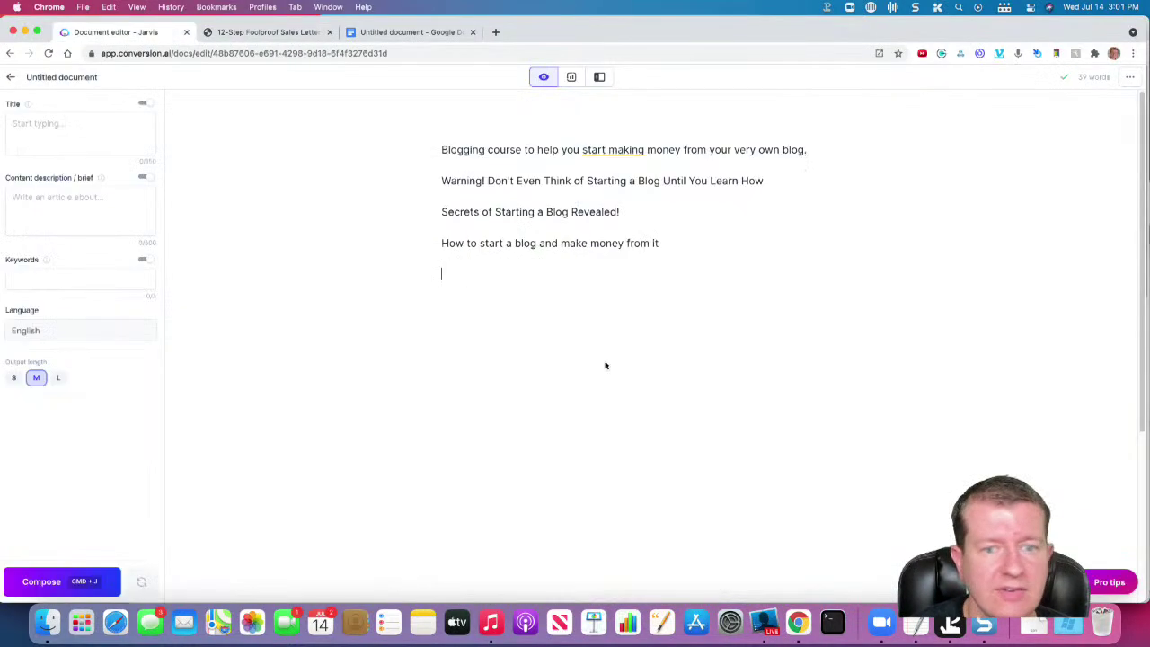
key("super+v")
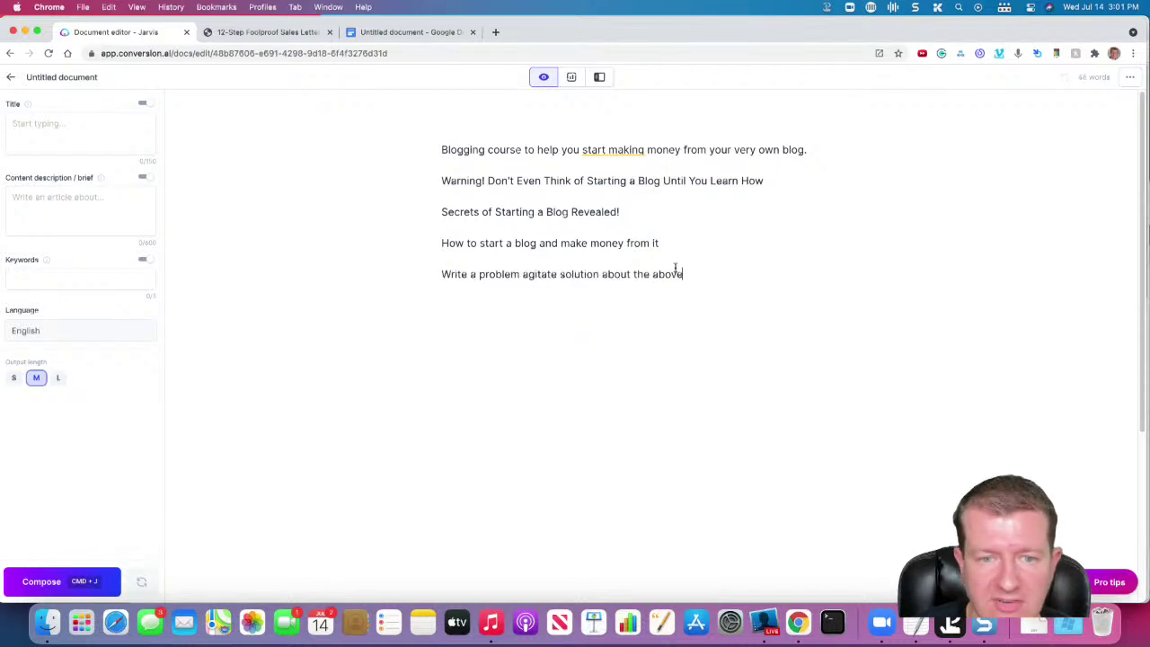
key("super+shift+Left")
key("super+j")
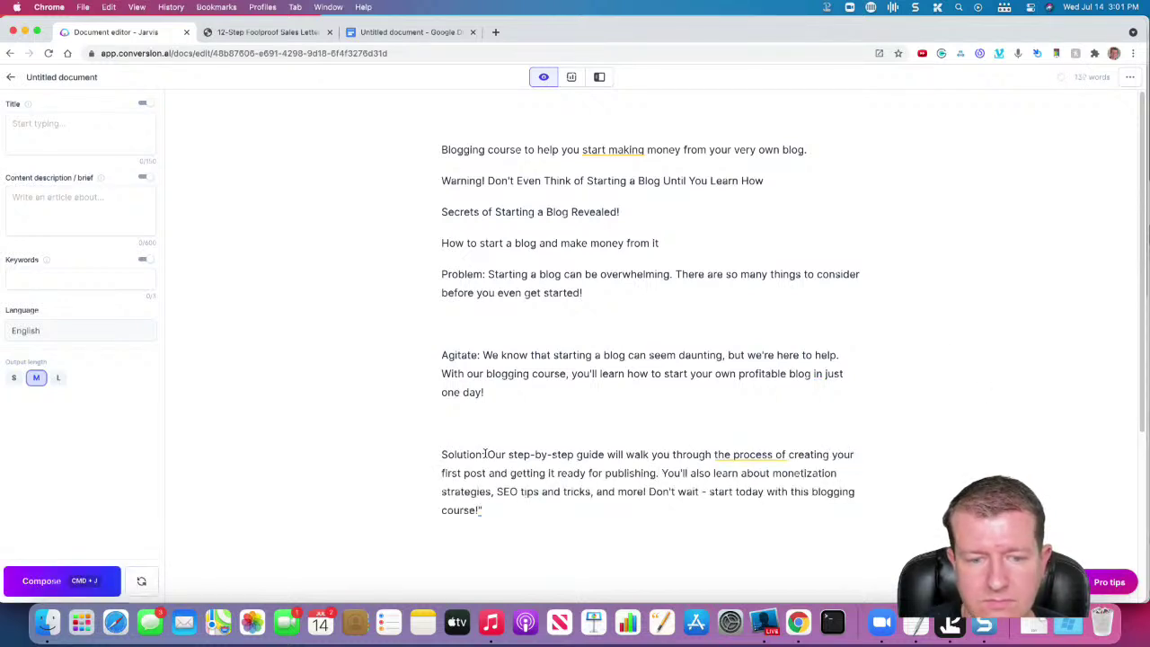
Delete the Problem:, Agitate: and Solution: labels and the blank lines between paragraphs.
left_click_drag(488, 453, 422, 454)
key("BackSpace")
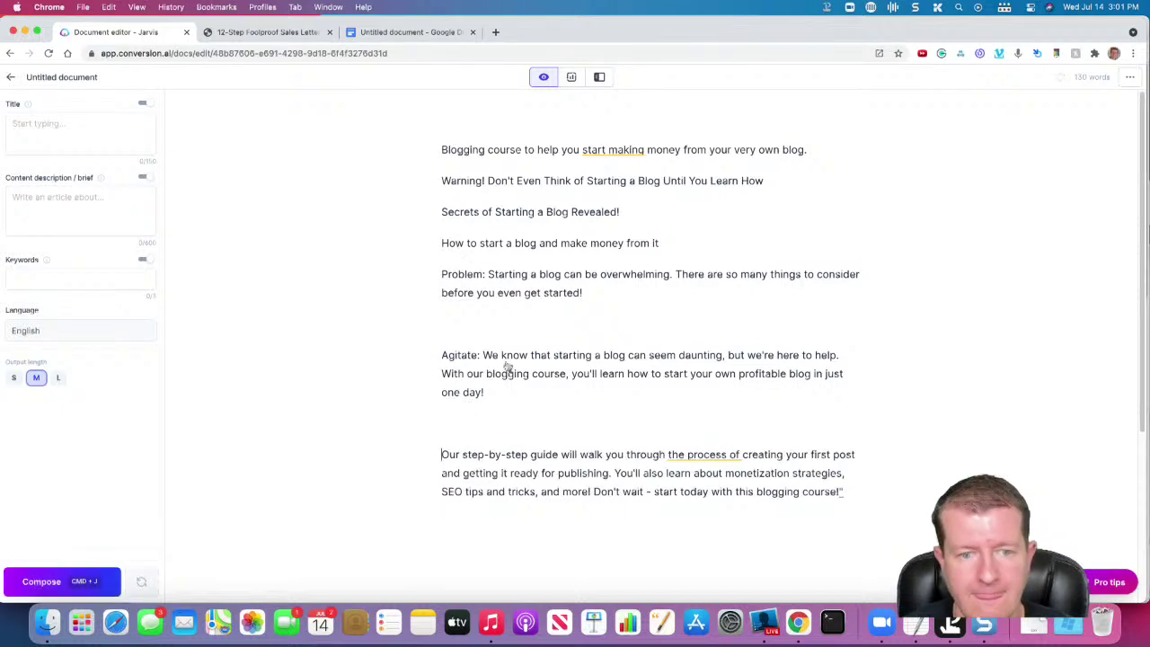
left_click_drag(484, 355, 414, 352)
key("BackSpace")
left_click_drag(486, 274, 423, 275)
key("BackSpace")
left_click(451, 323)
key("BackSpace")
left_click(458, 362)
key("BackSpace")
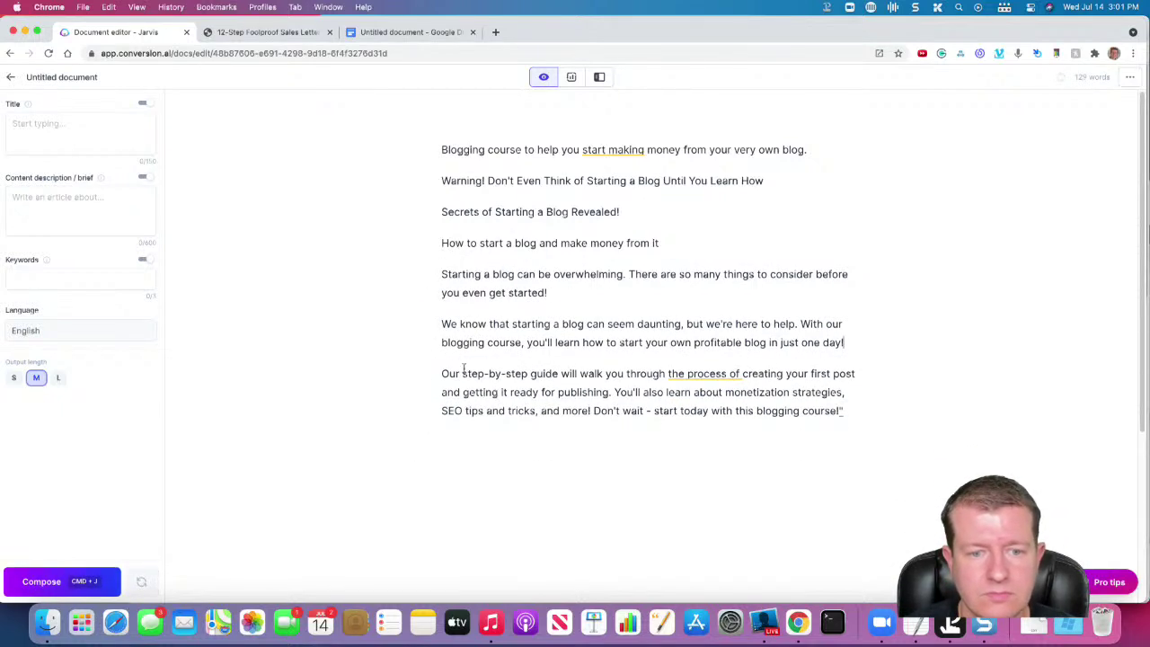
Generate the seven-simple-steps lead-in paragraph and delete the stray URL and Tags lines.
key("Return")
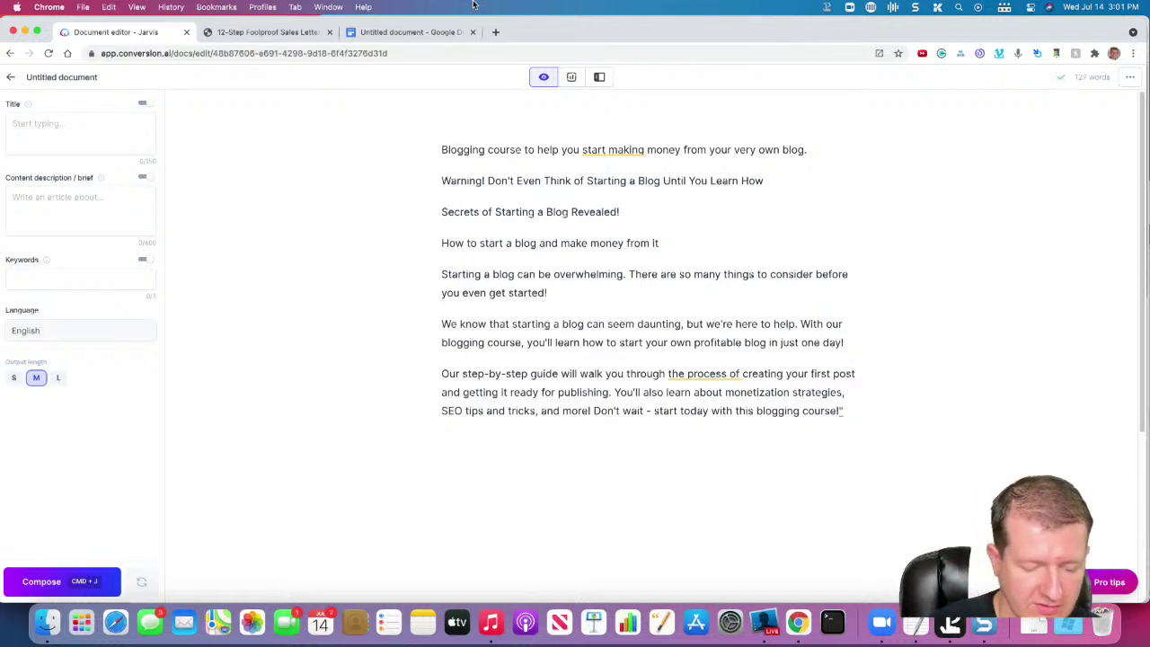
key("super+j")
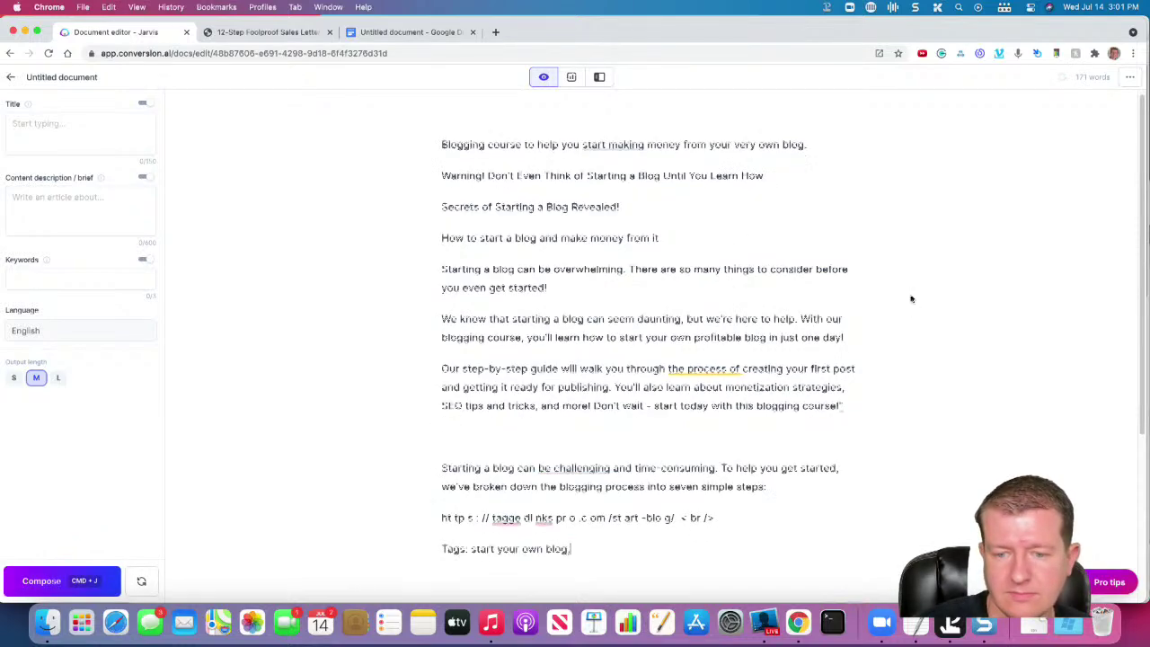
scroll(825, 309, "down", 3)
left_click_drag(611, 426, 410, 391)
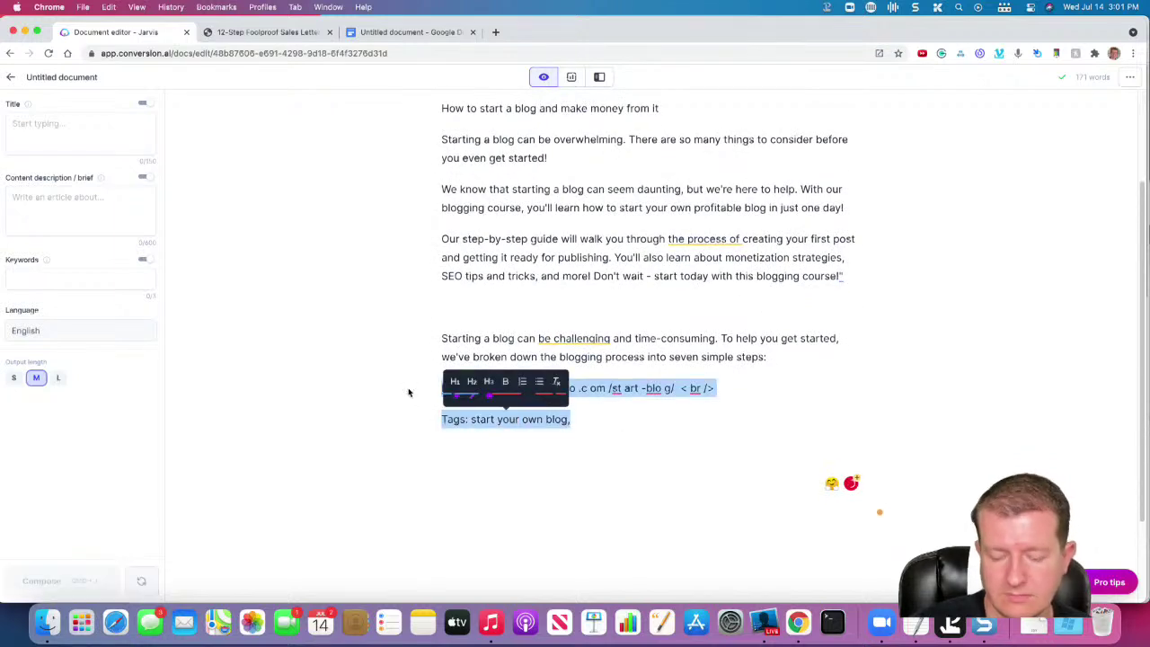
key("BackSpace")
left_click(464, 308)
key("BackSpace")
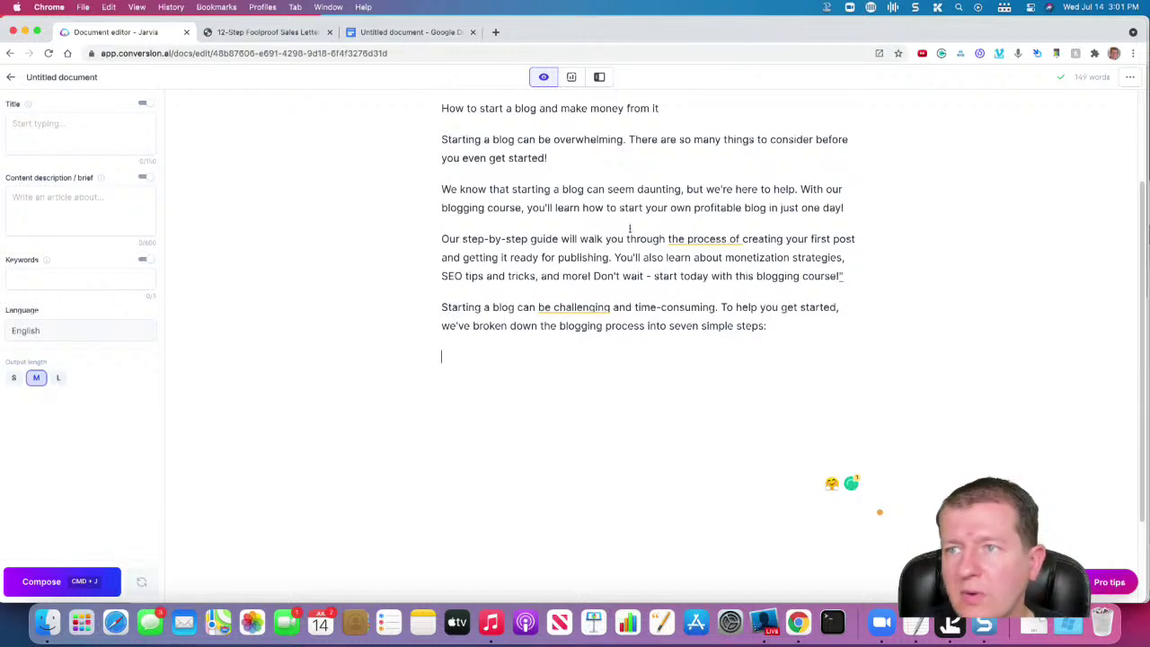
Copy the 'Write a personal bio for the above' prompt from Google Docs into Jarvis.
left_click(393, 33)
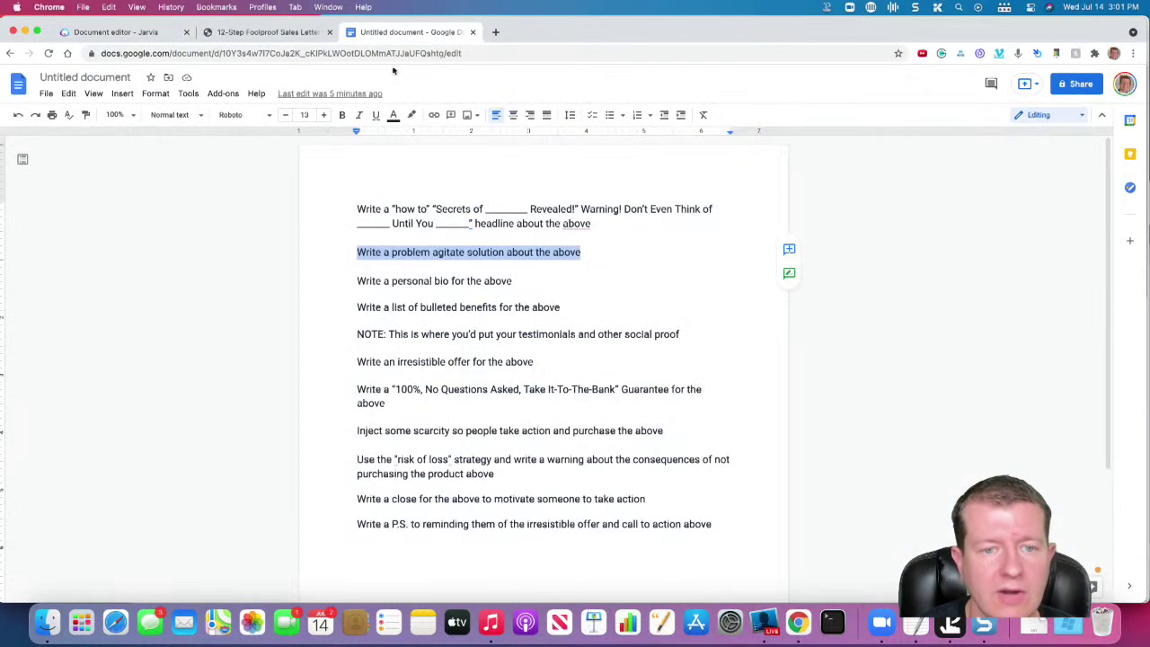
left_click_drag(517, 289, 359, 287)
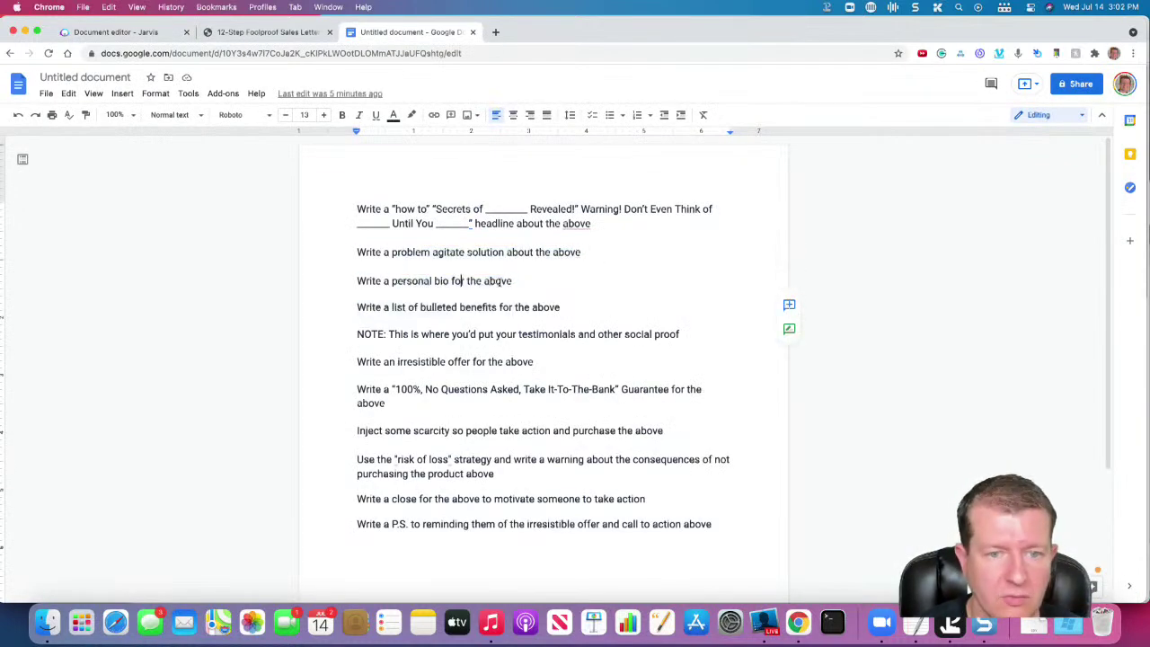
left_click_drag(512, 282, 364, 286)
triple_click(357, 282)
key("super+c")
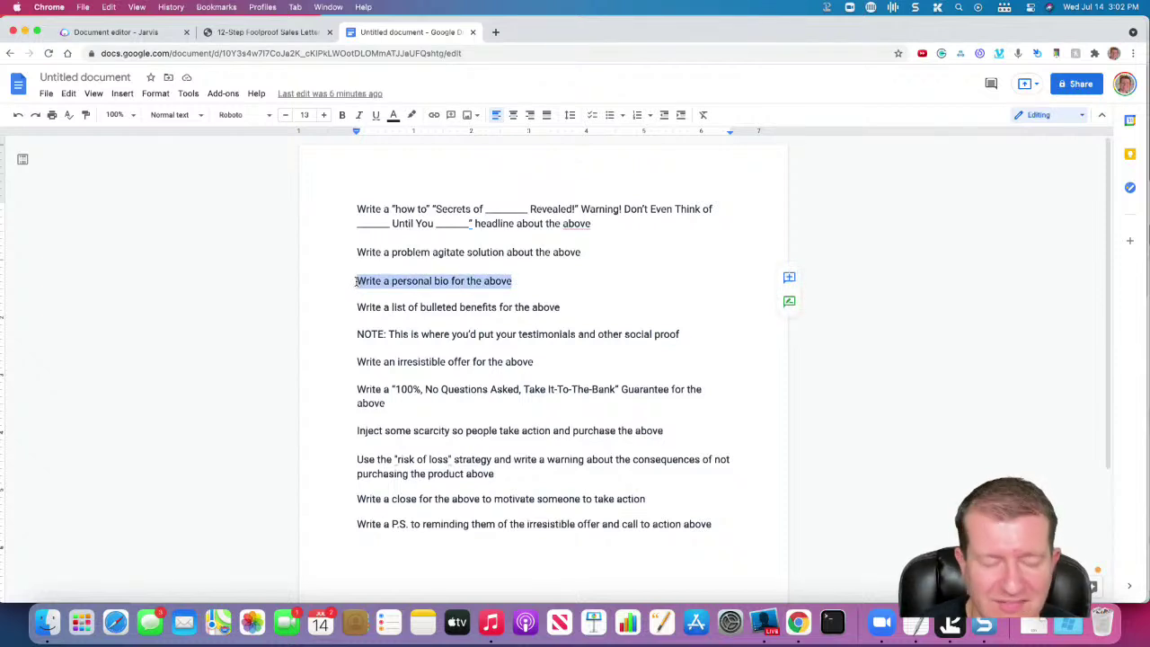
left_click(149, 33)
Generate a first-person personal bio from the prompt and remove the blank lines above it.
key("super+v")
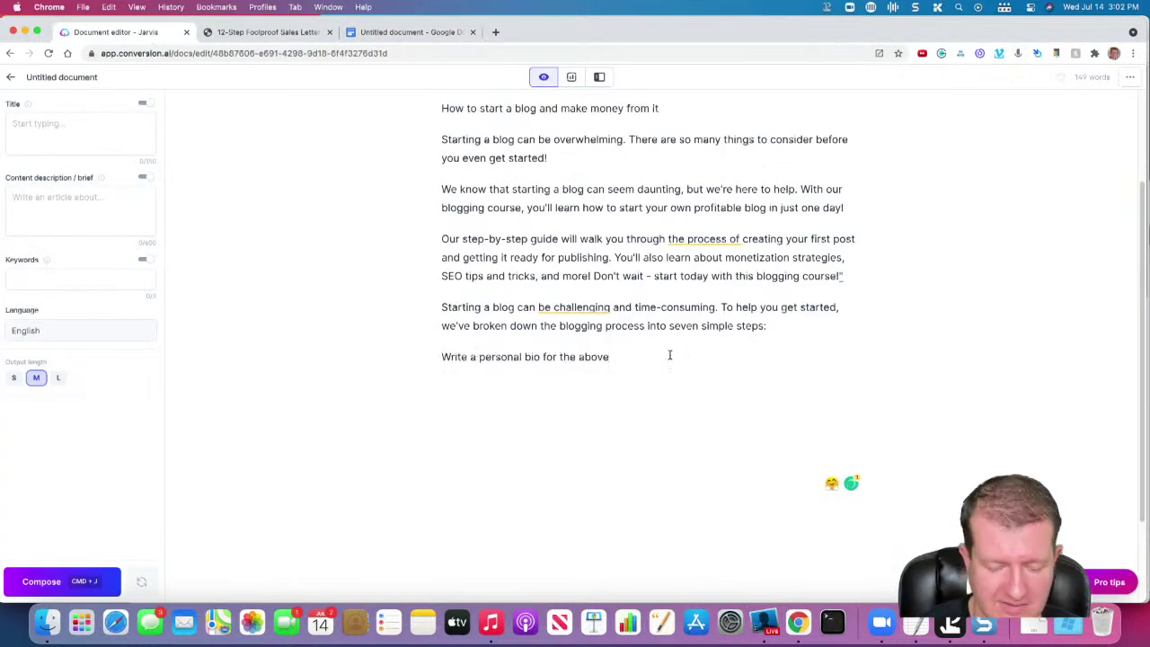
key("super+j")
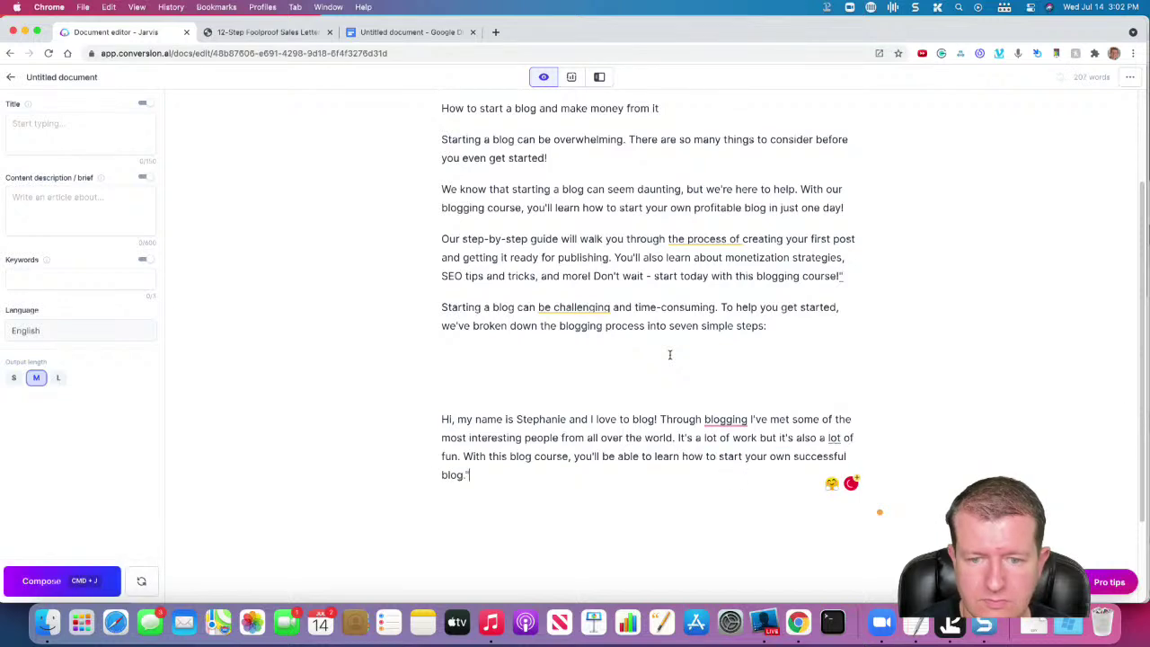
left_click(633, 372)
key("BackSpace")
key("BackSpace")
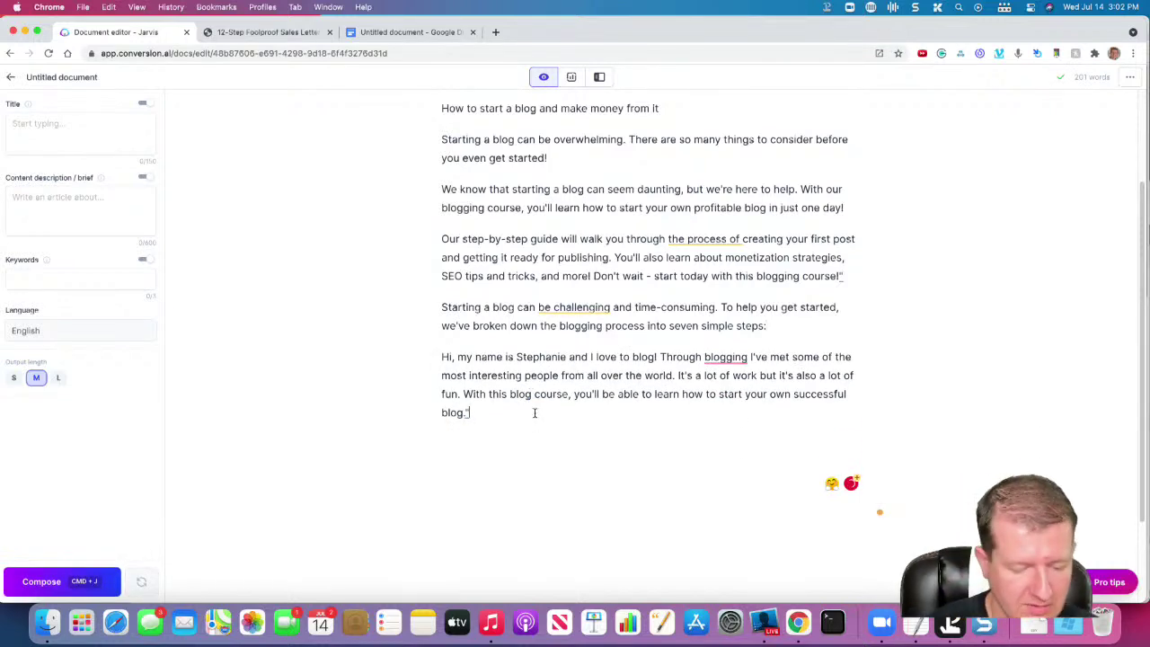
Generate two more letter paragraphs, deleting the off-topic ending and 'Step-by' fragment.
key("super+j")
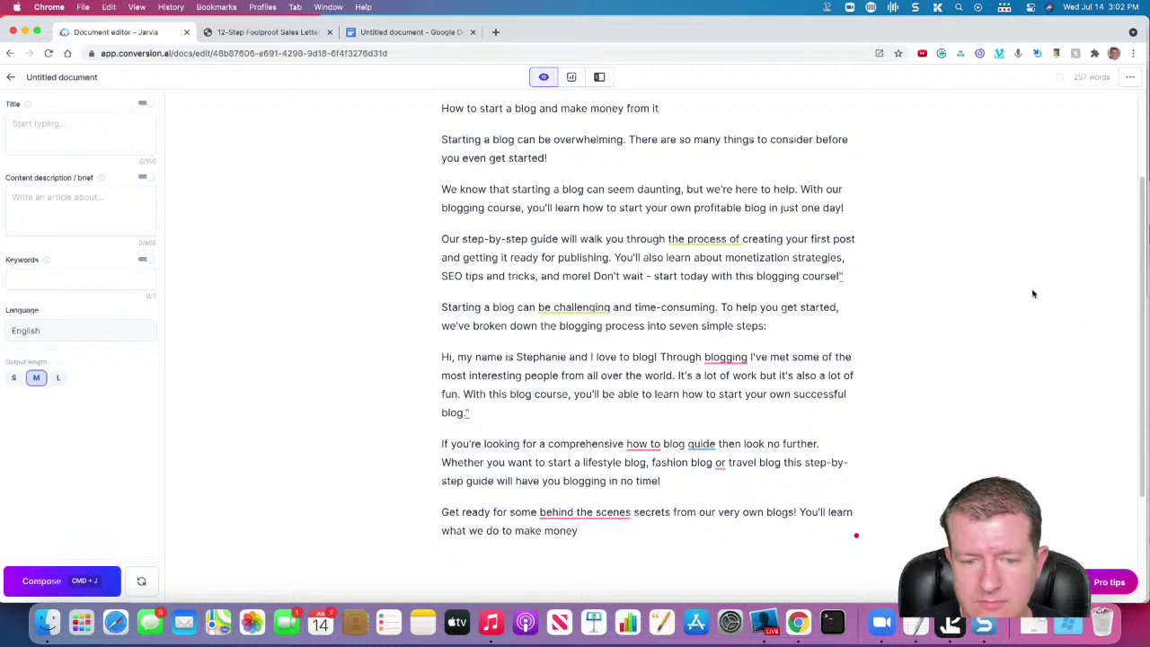
scroll(1033, 294, "down", 2)
key("super+j")
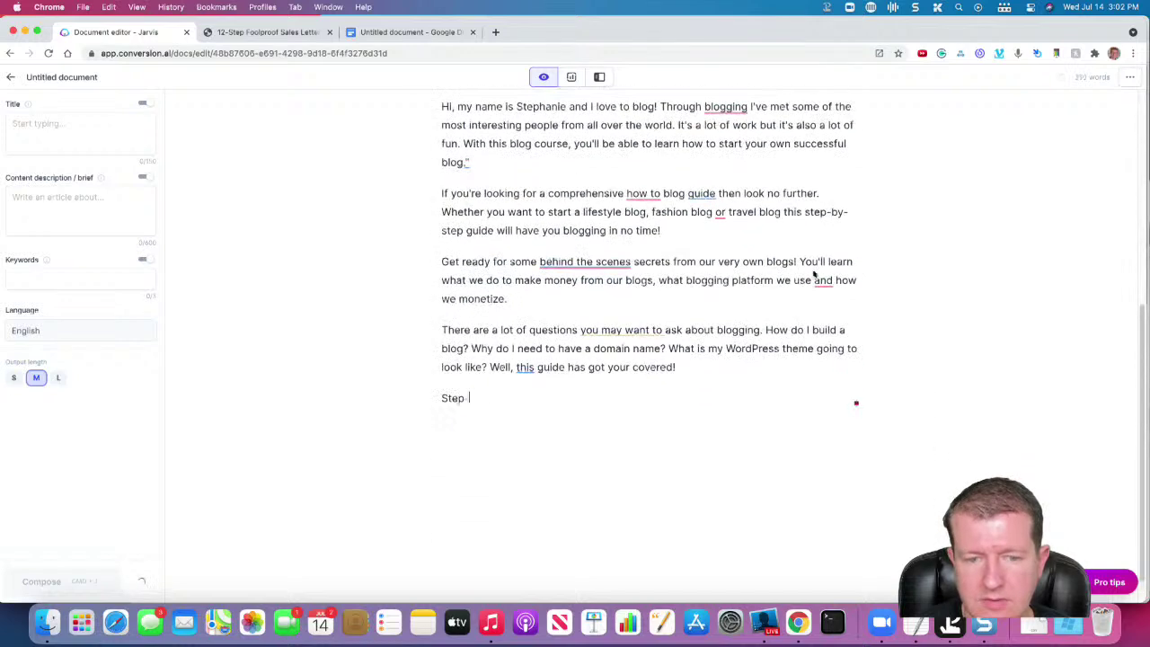
left_click_drag(530, 407, 393, 331)
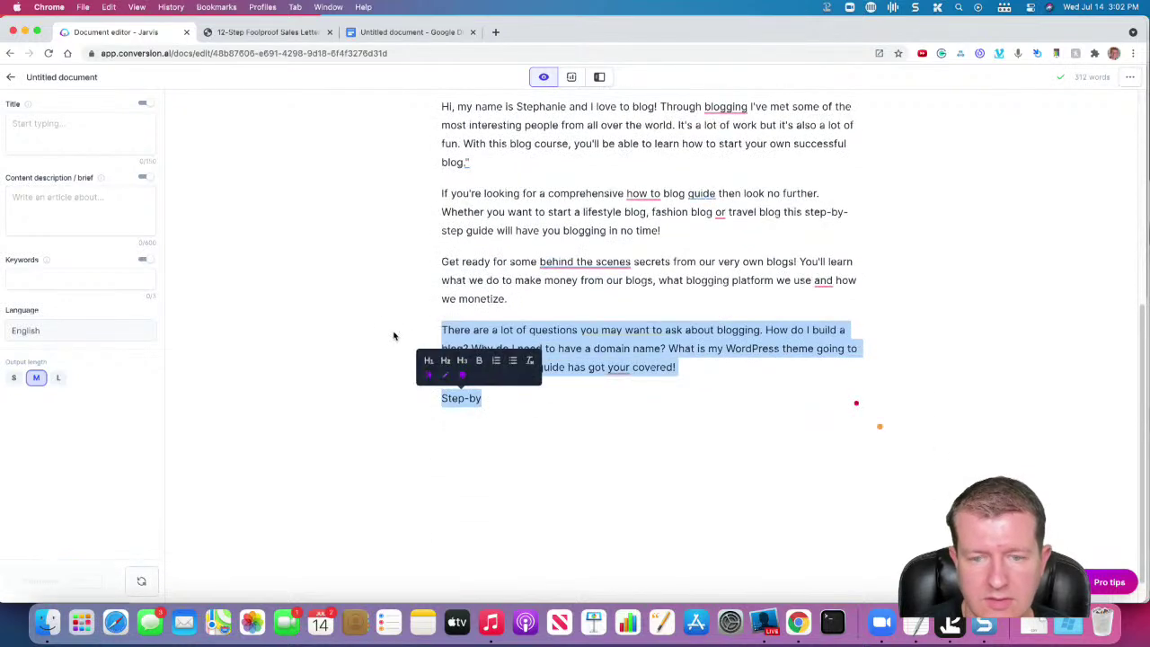
key("BackSpace")
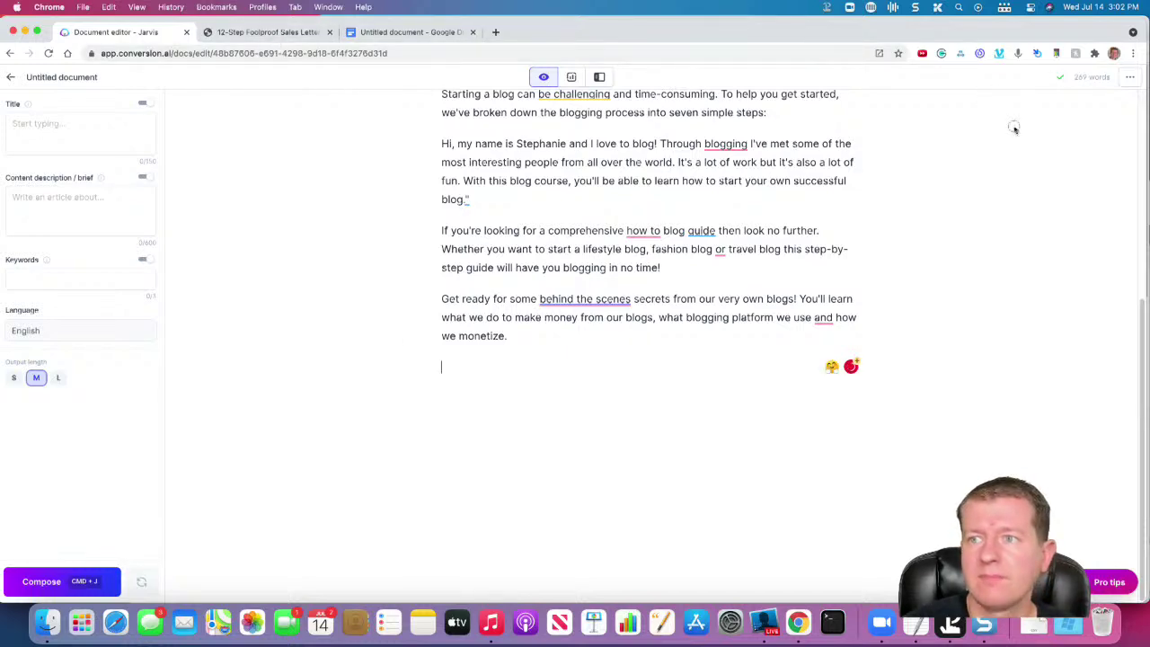
Review the template PDF further, then select the bulleted benefits prompt in Google Docs.
left_click(269, 32)
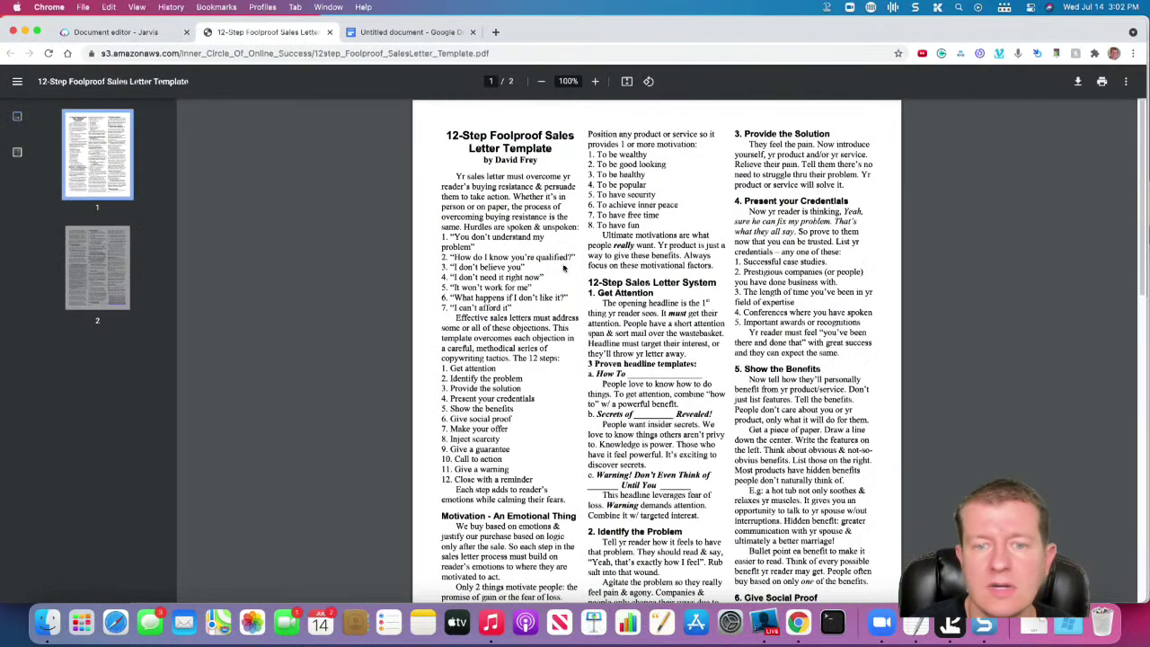
scroll(743, 205, "down", 1)
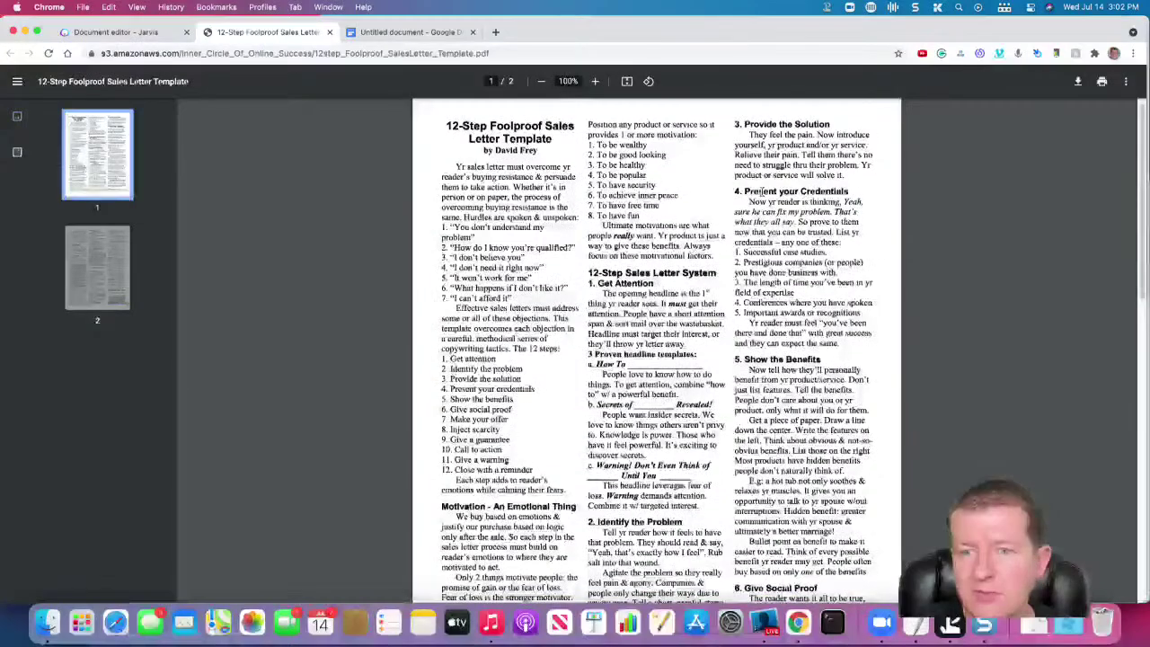
scroll(814, 217, "down", 2)
scroll(814, 216, "down", 2)
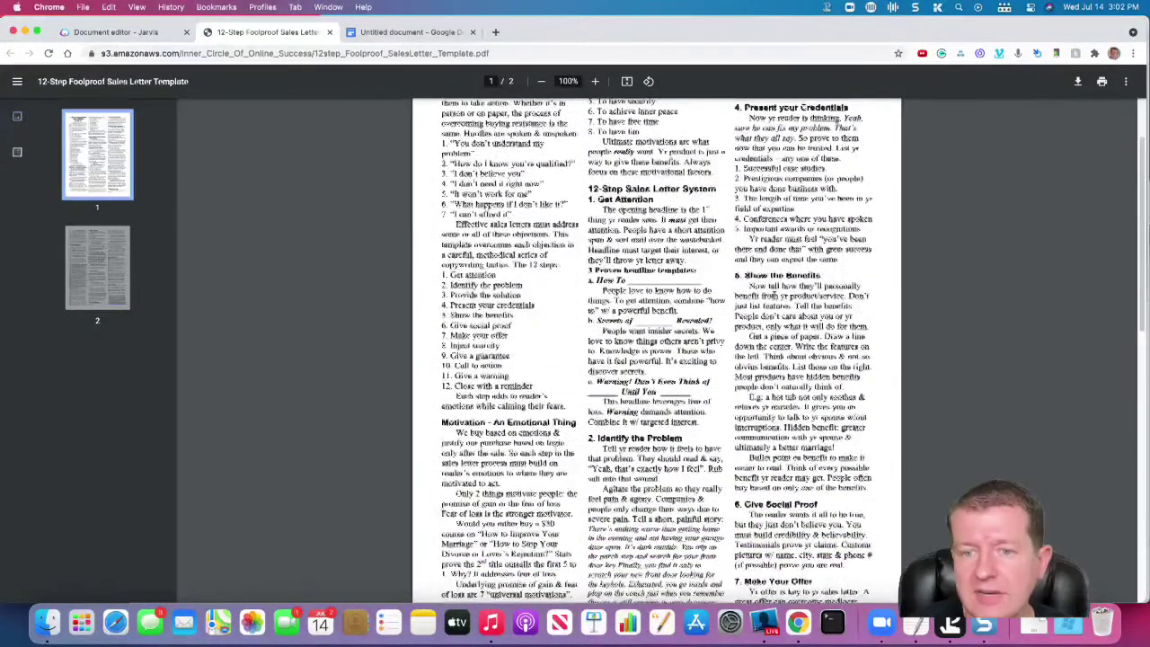
left_click(383, 36)
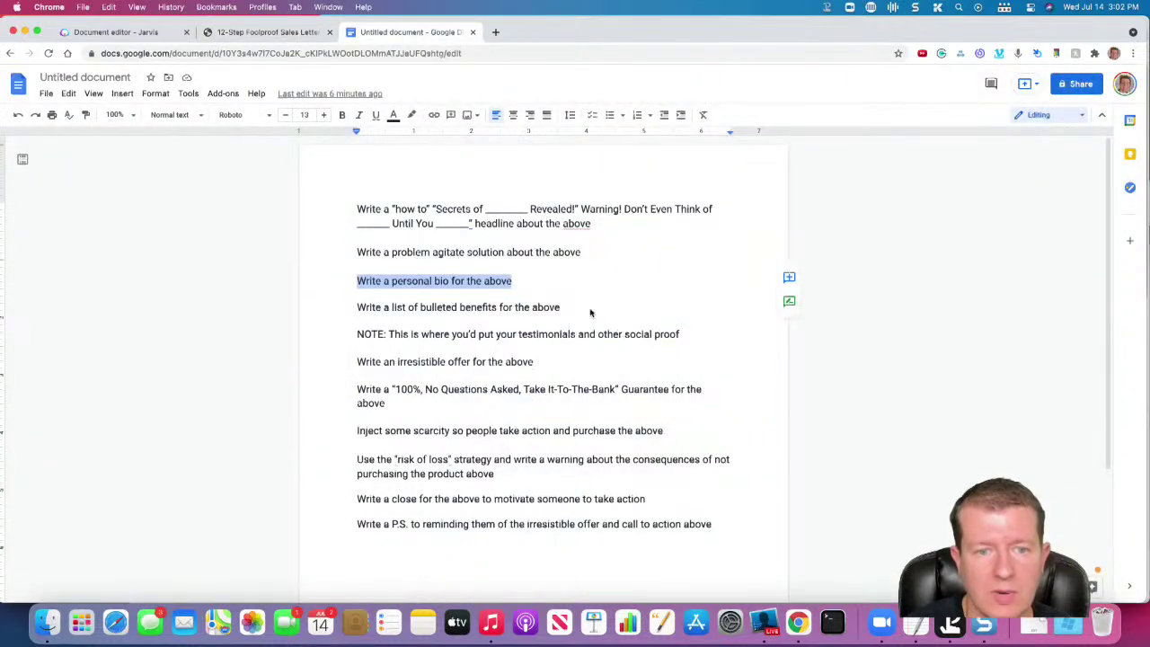
left_click_drag(590, 311, 307, 312)
key("super+c")
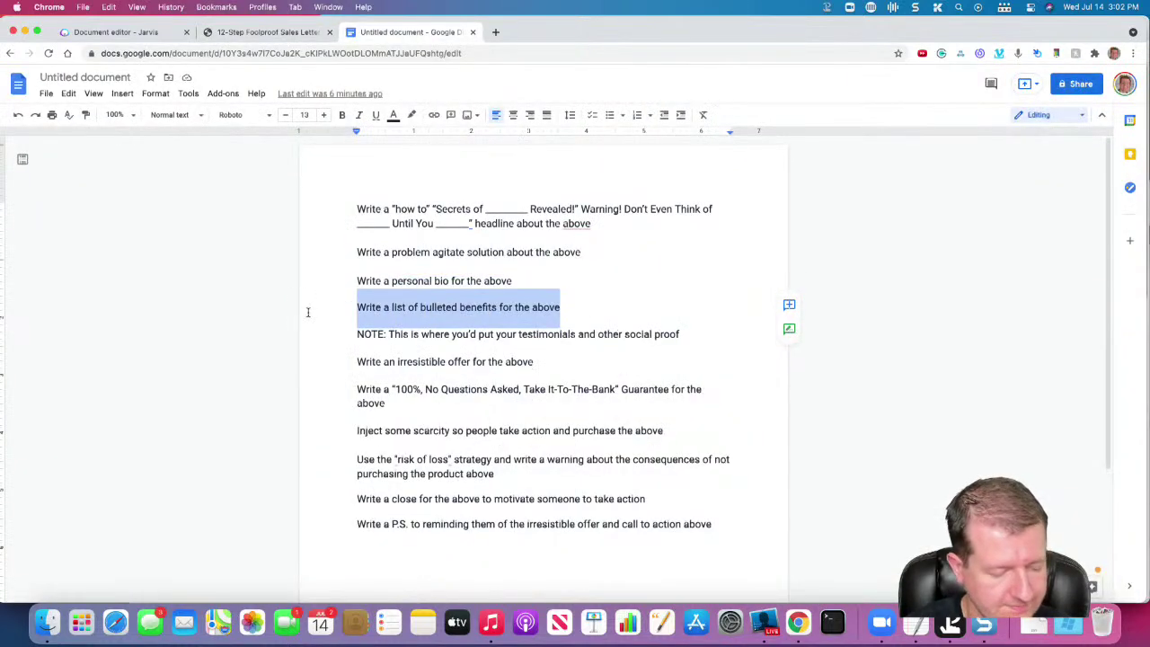
Paste the bulleted benefits prompt and have Jarvis generate the blogging-course benefits list.
left_click(134, 32)
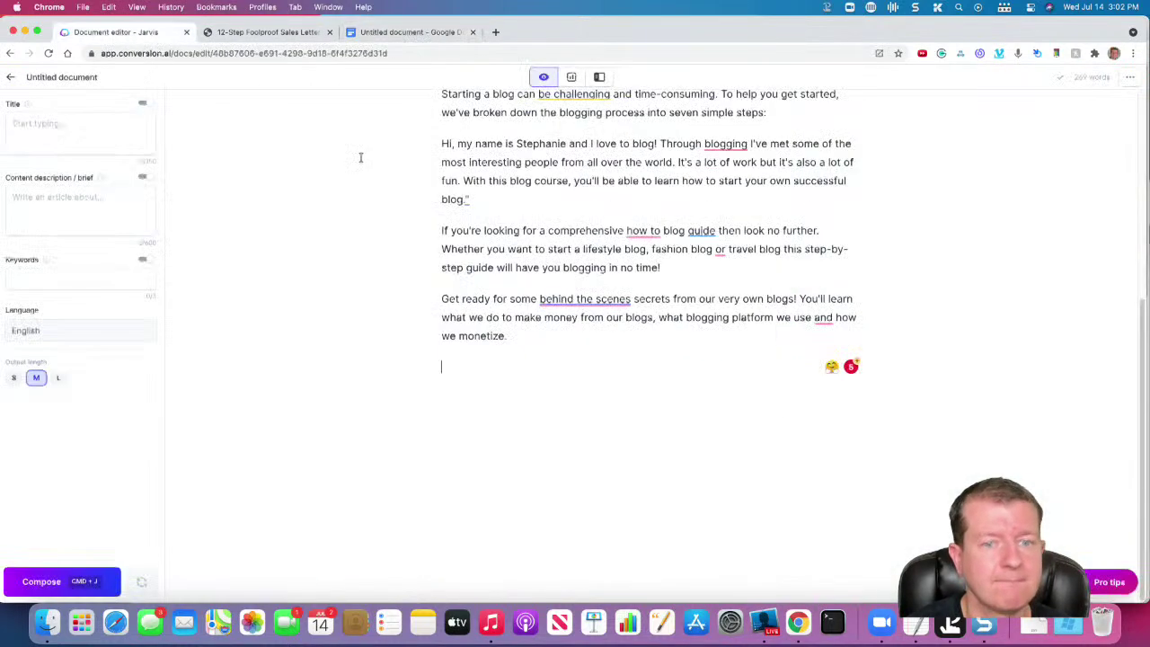
key("super+v")
key("super+shift+Left")
key("super+j")
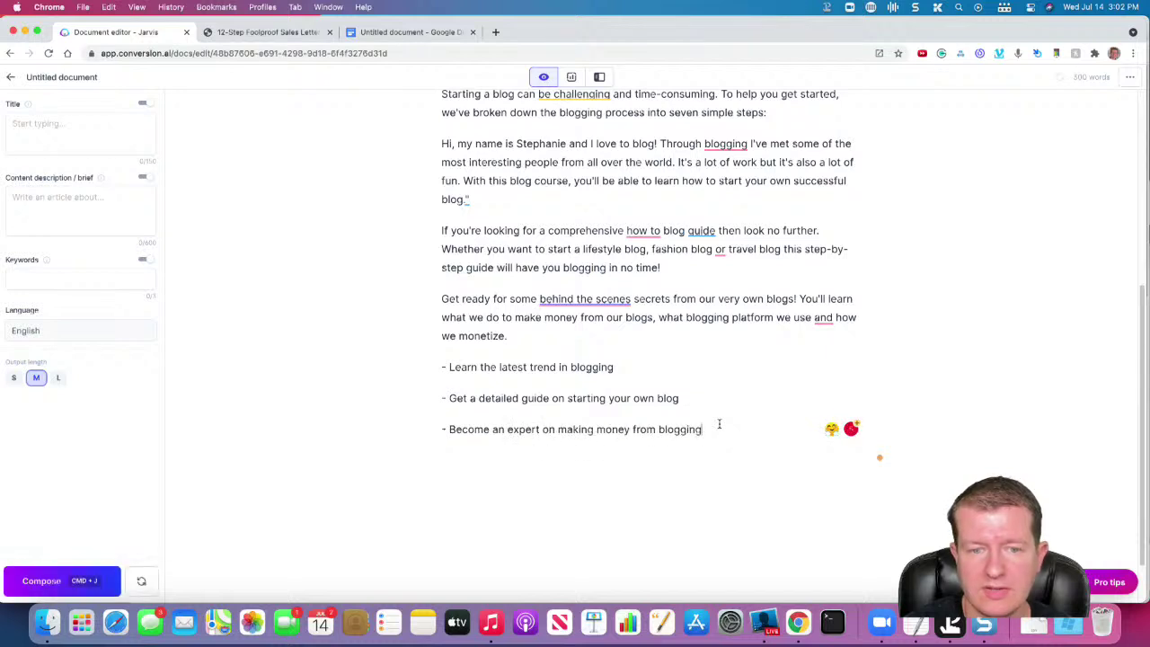
key("super+j")
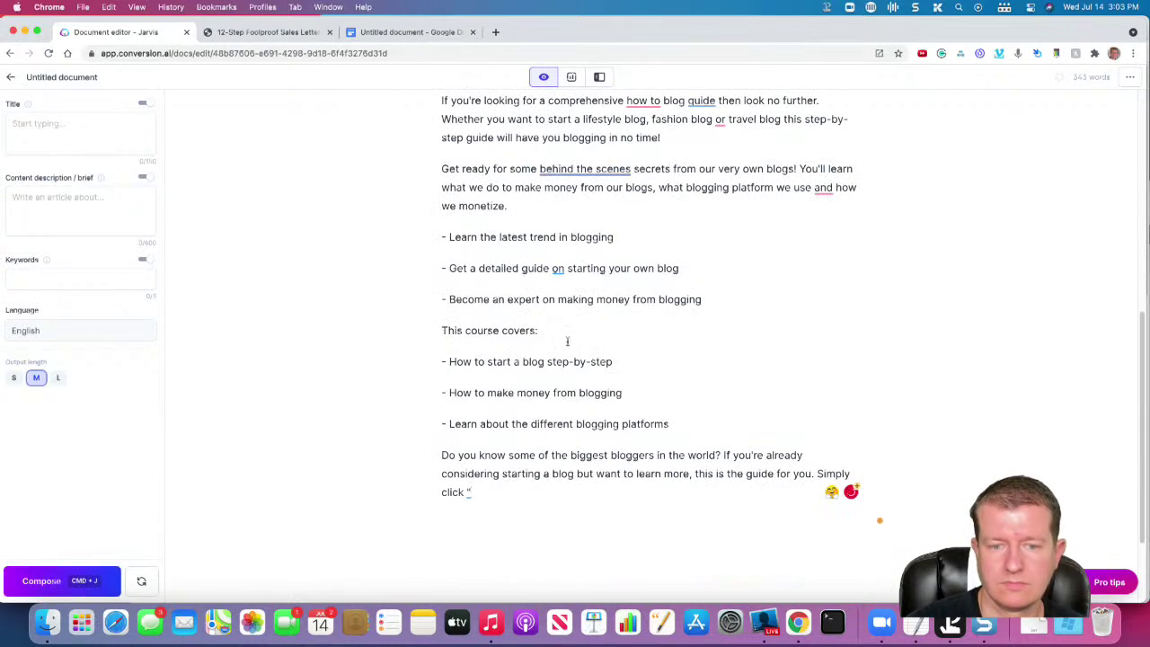
Delete 'This course covers:', the extra generated paragraphs and the professional blog writer bullet.
left_click_drag(558, 335, 426, 333)
key("BackSpace")
key("BackSpace")
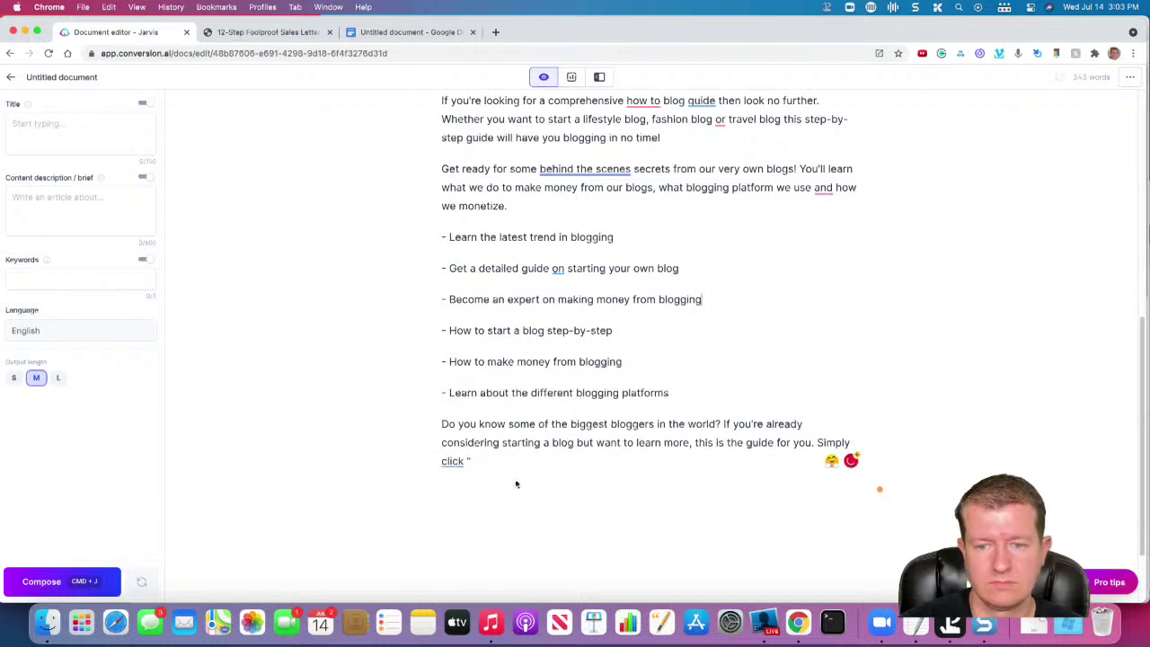
left_click_drag(514, 478, 426, 424)
key("BackSpace")
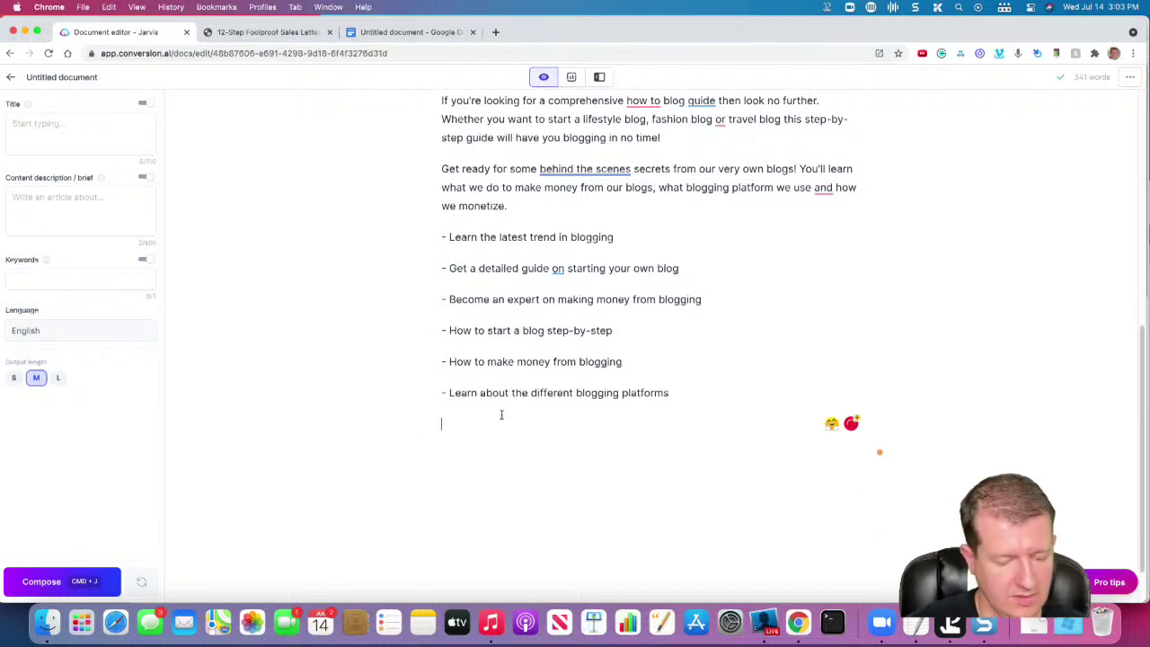
key("super+j")
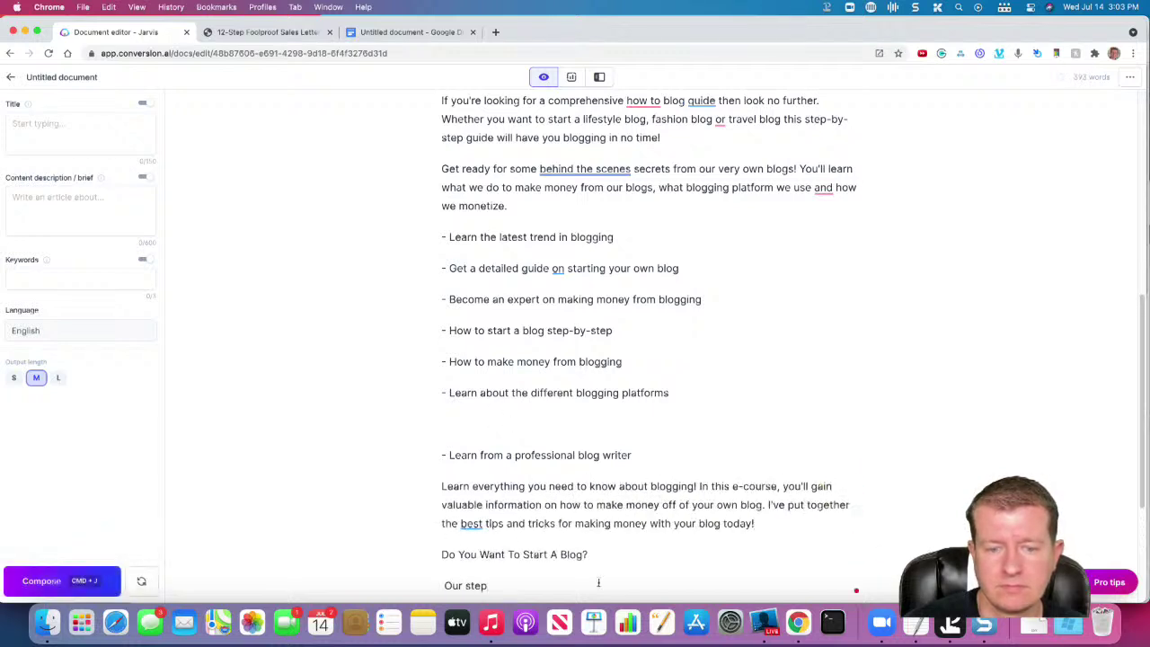
left_click_drag(597, 582, 423, 485)
key("BackSpace")
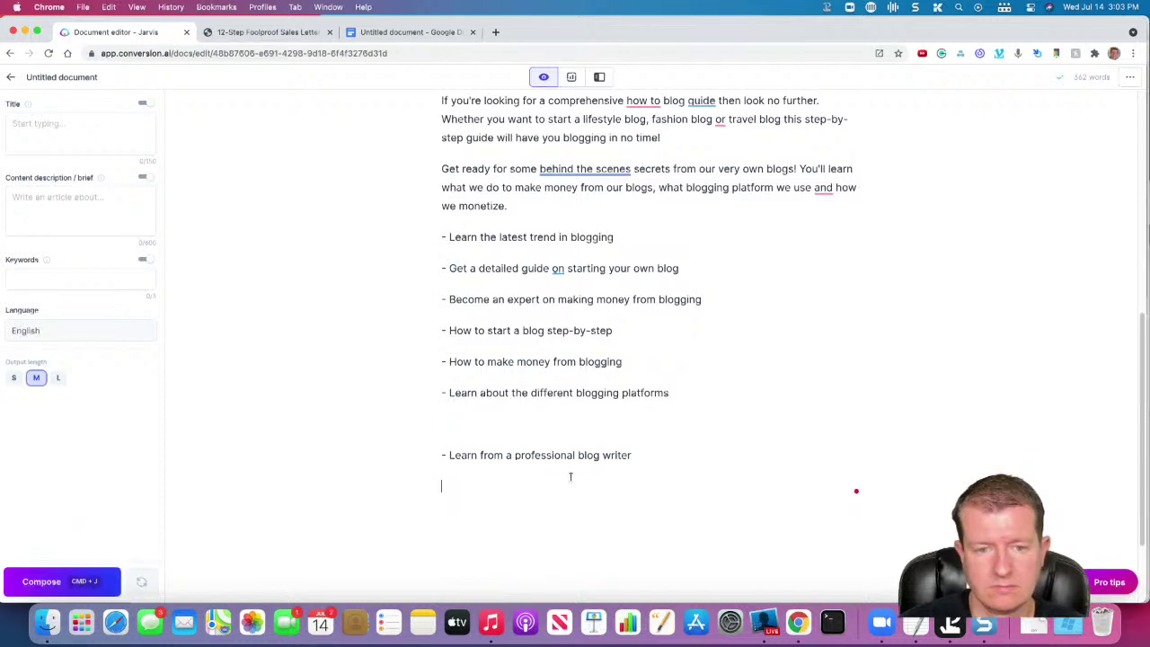
left_click_drag(569, 475, 438, 423)
key("BackSpace")
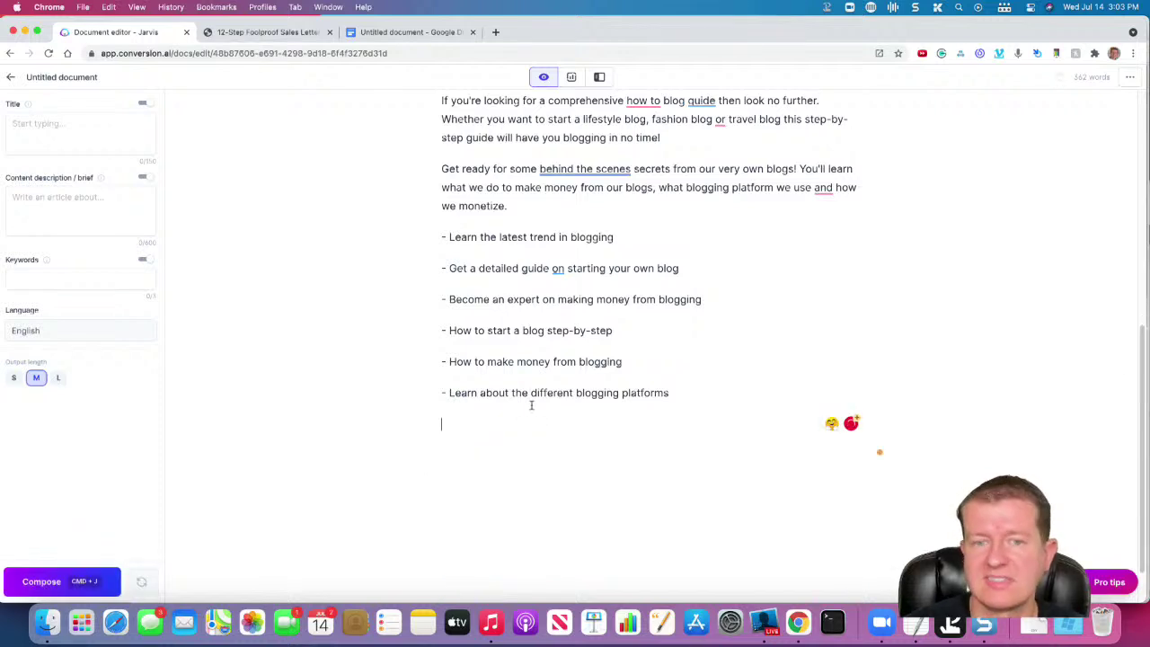
left_click(411, 32)
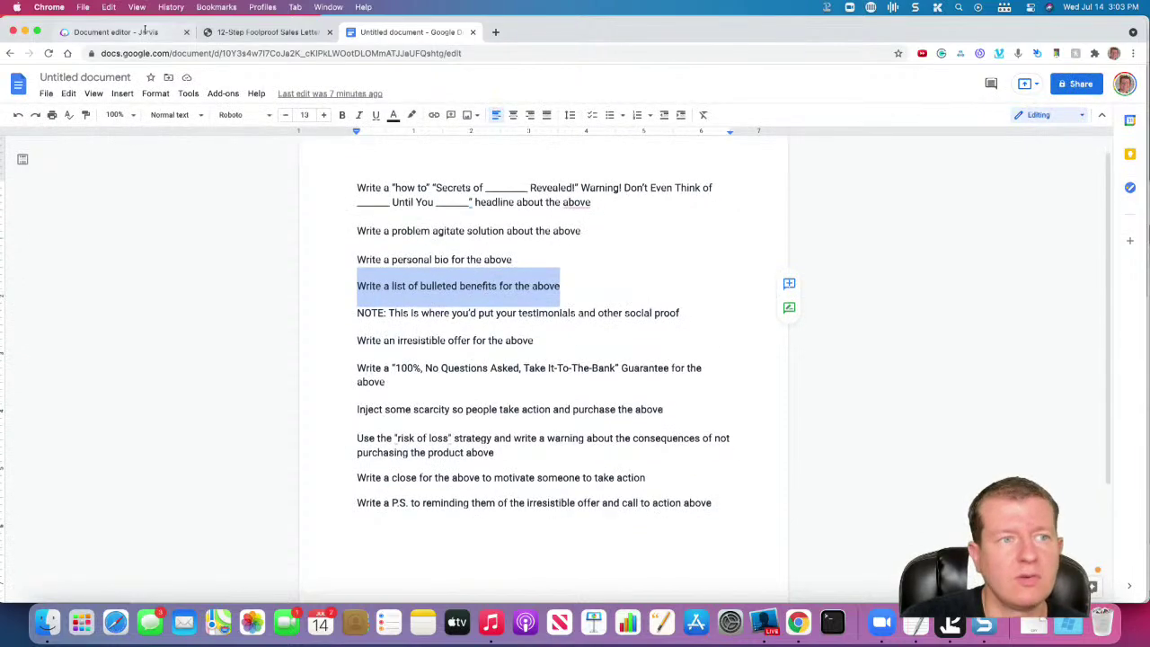
Bring up the 12-Step Foolproof Sales Letter PDF at its Show the Benefits and Give Social Proof steps.
left_click(266, 33)
scroll(732, 258, "down", 3)
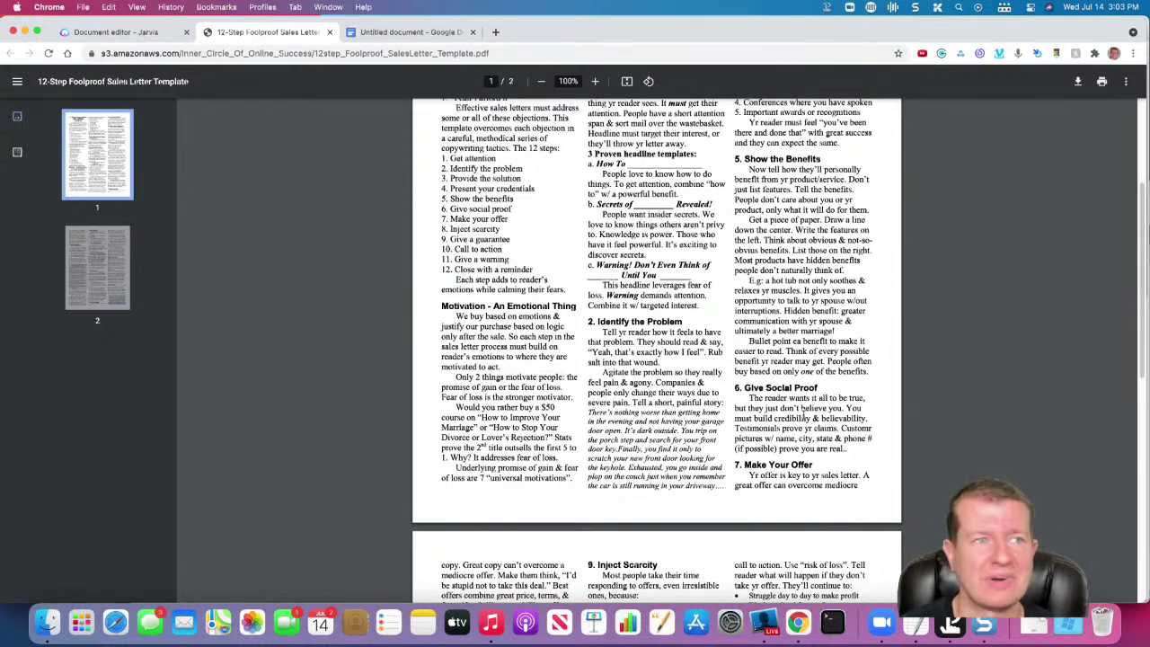
Review the template's scarcity, guarantee and closing steps, then select the 'Write an irresistible offer for the above' prompt.
scroll(805, 415, "down", 5)
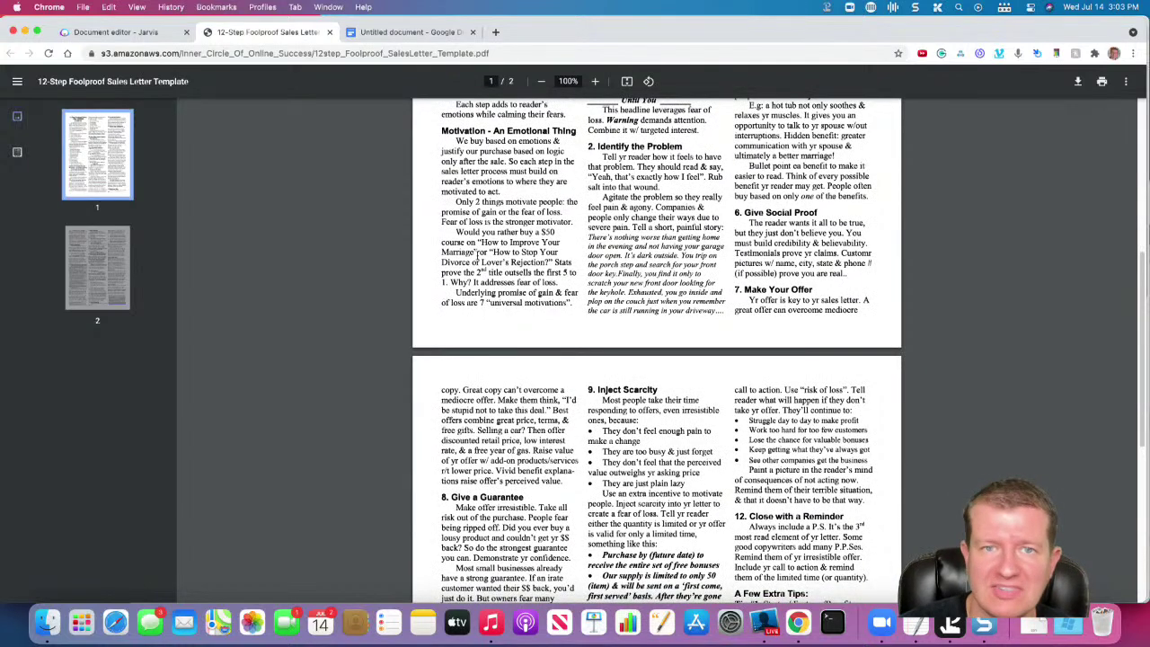
scroll(629, 225, "down", 9)
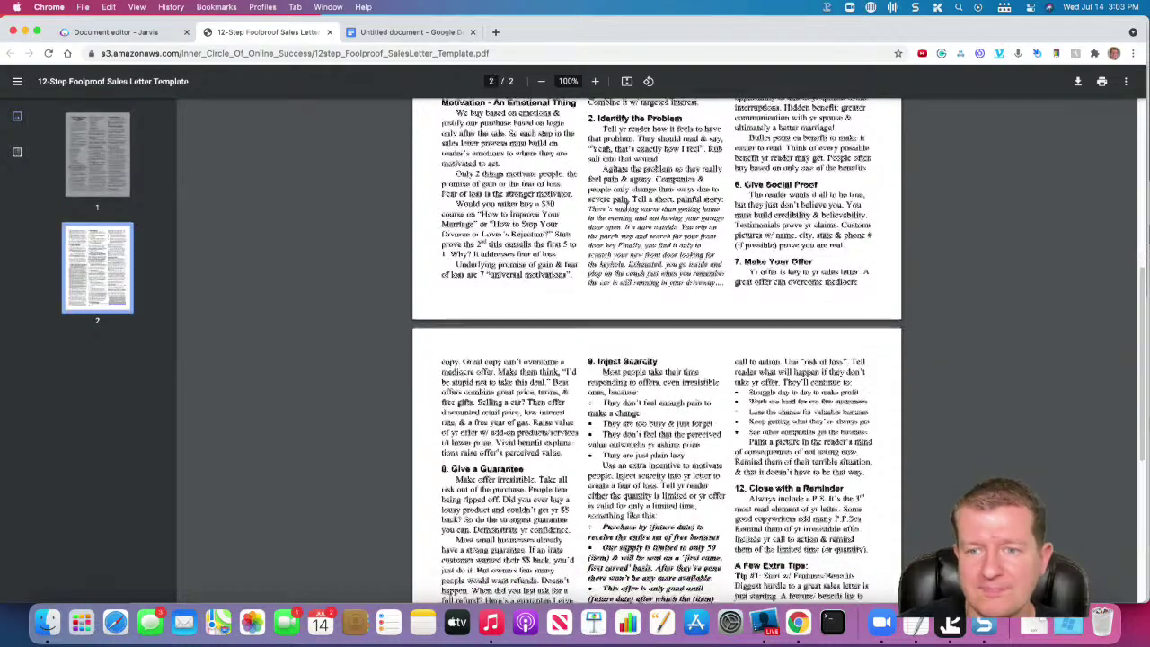
scroll(636, 219, "up", 5)
scroll(637, 219, "up", 2)
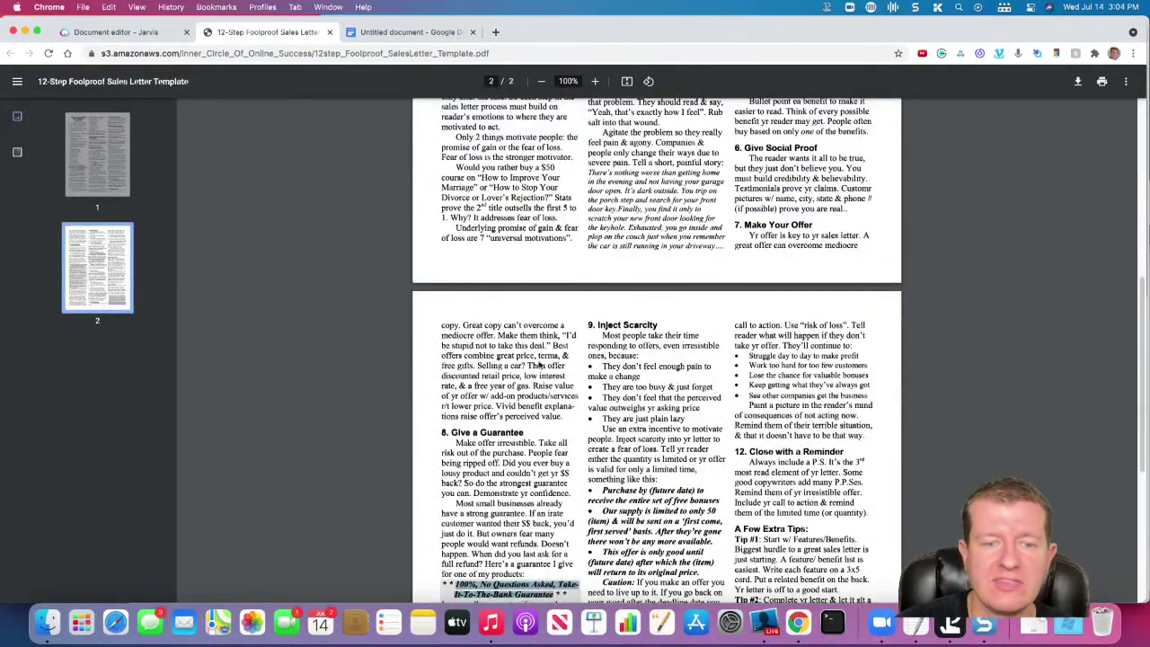
left_click(368, 33)
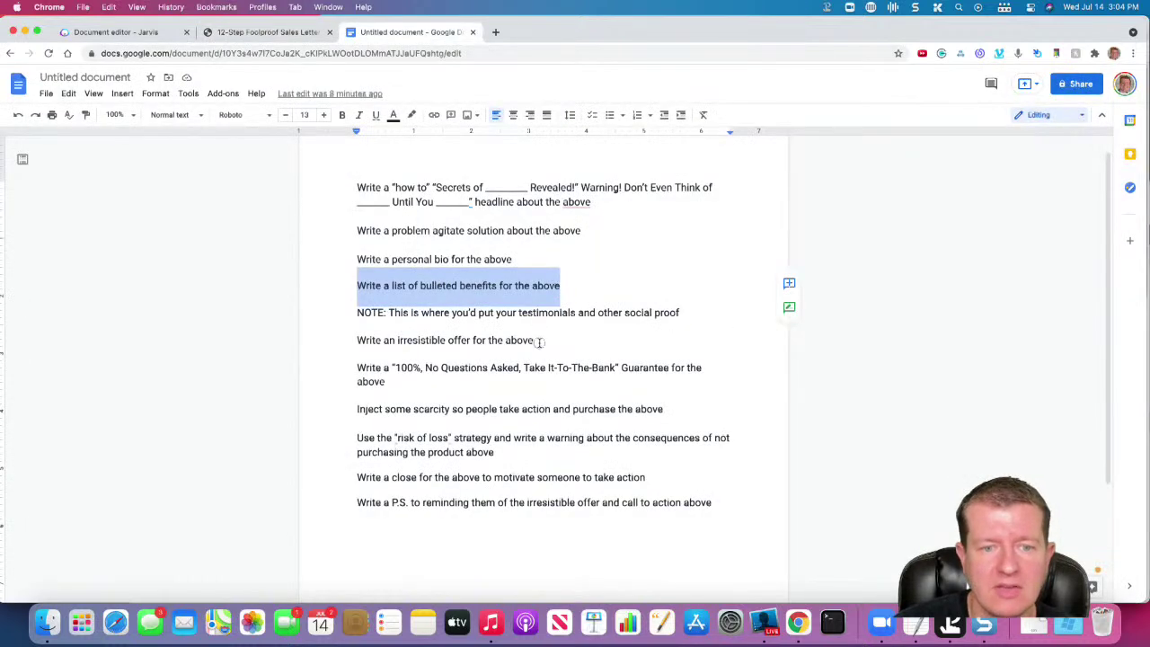
left_click_drag(539, 341, 351, 343)
key("super+c")
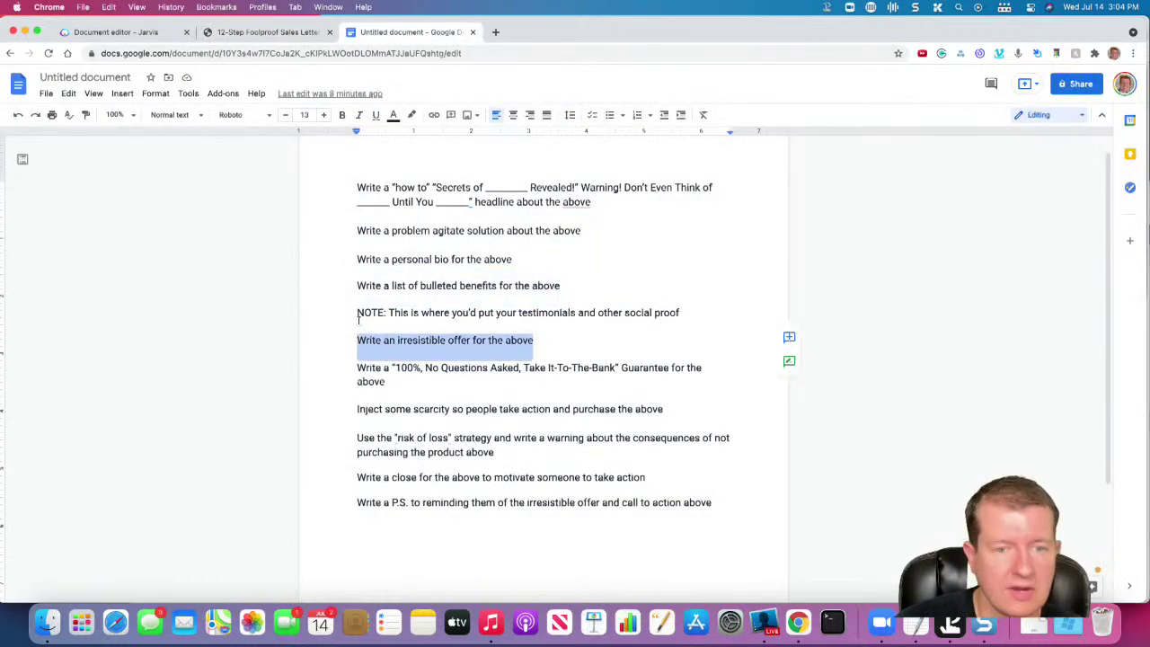
Paste the irresistible offer prompt and have Jarvis write the blogging-course offer paragraph.
left_click(139, 34)
key("super+v")
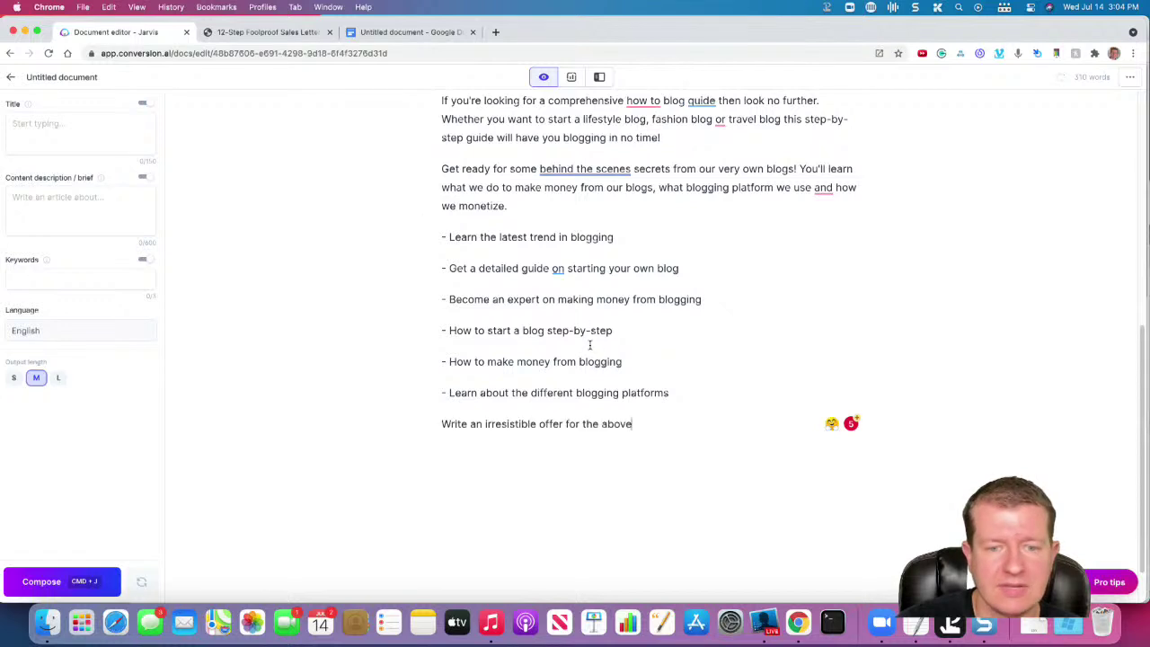
key("super+shift+Left")
key("super+j")
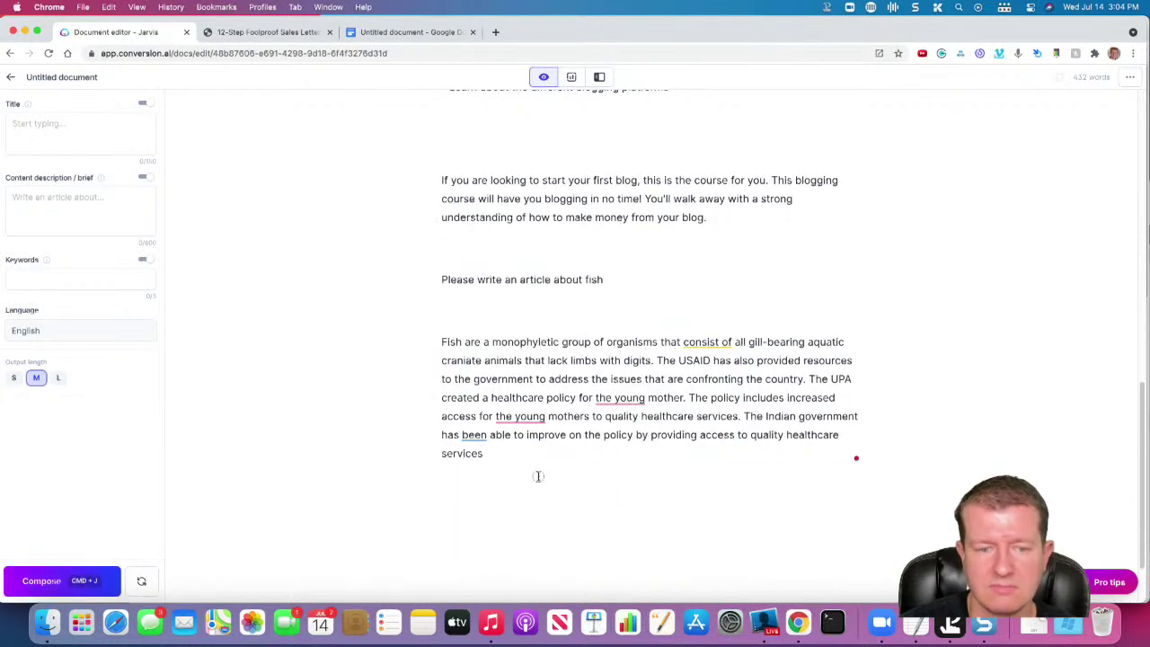
Remove the off-topic fish text, the bio paragraph and the blank lines around the offer.
left_click_drag(537, 474, 395, 287)
key("BackSpace")
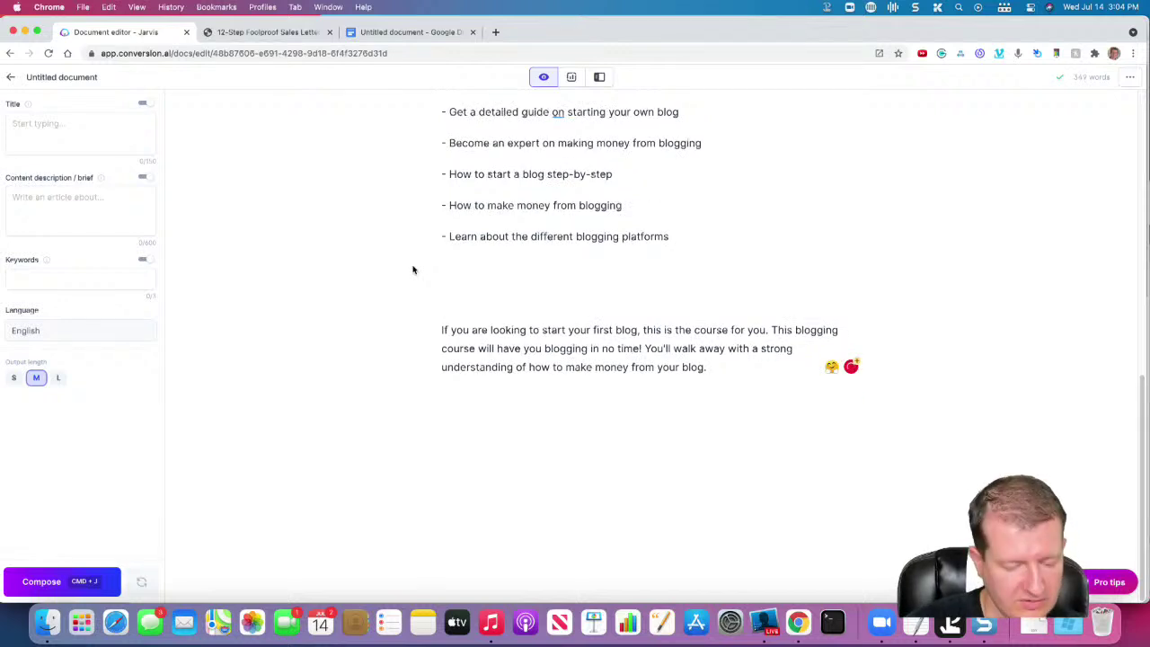
key("super+j")
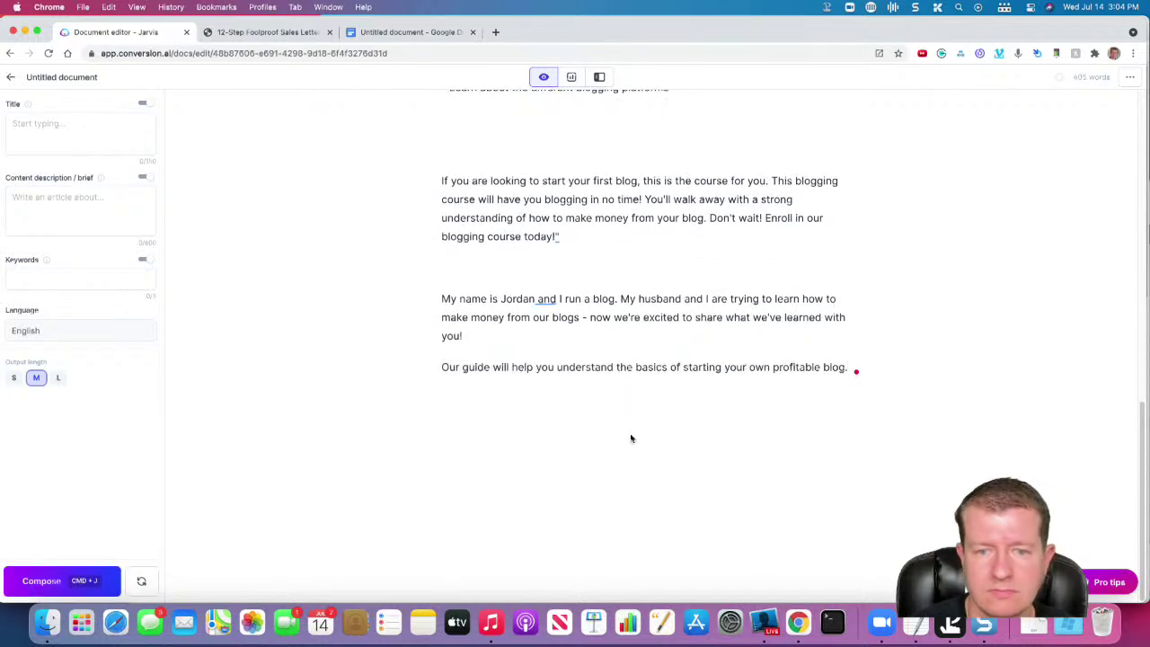
left_click_drag(528, 320, 411, 306)
key("super+j")
left_click_drag(521, 336, 411, 301)
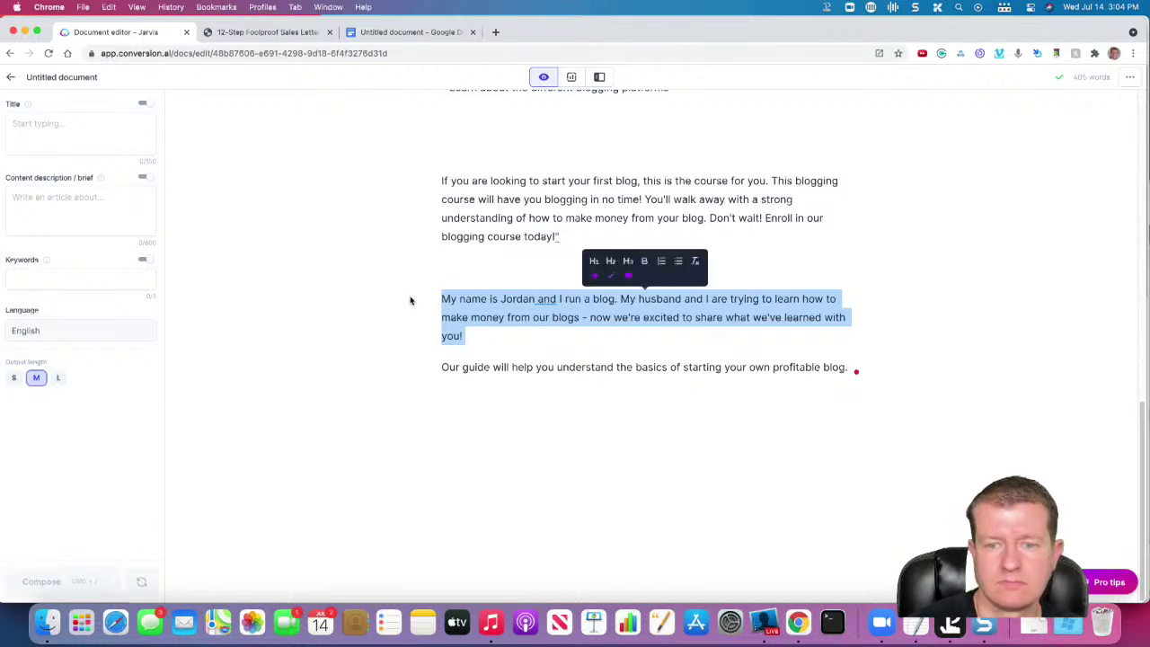
key("BackSpace")
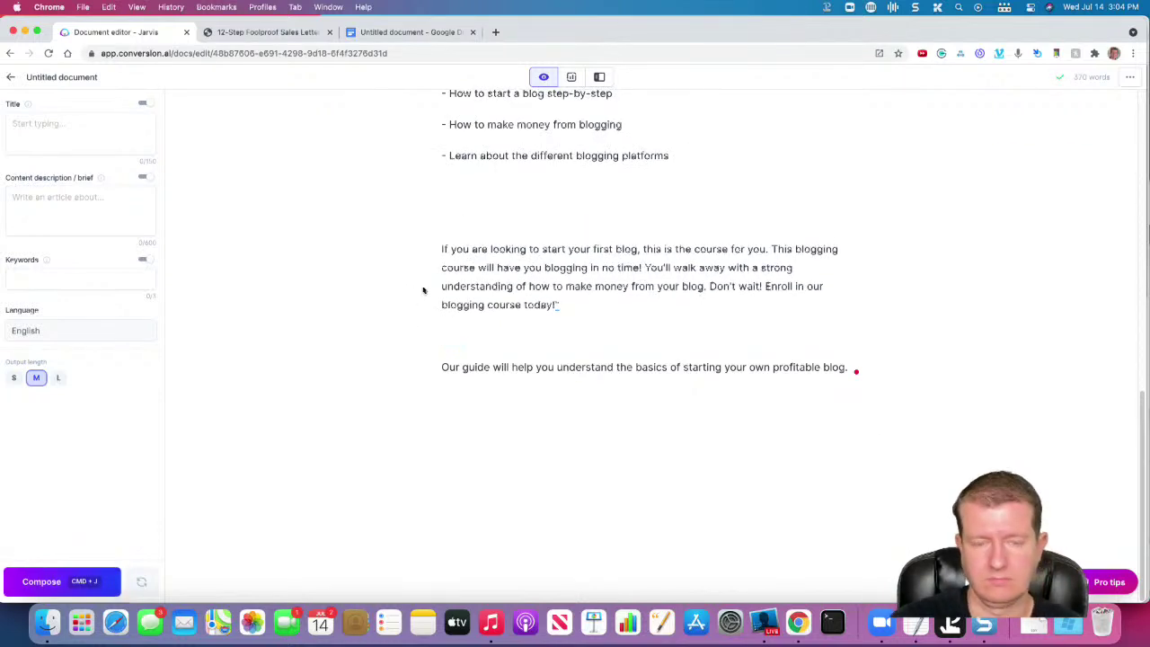
key("BackSpace")
left_click(457, 239)
key("BackSpace")
key("BackSpace")
Check the template's Give a Guarantee step, then copy the guarantee prompt from the prompt list.
left_click(270, 32)
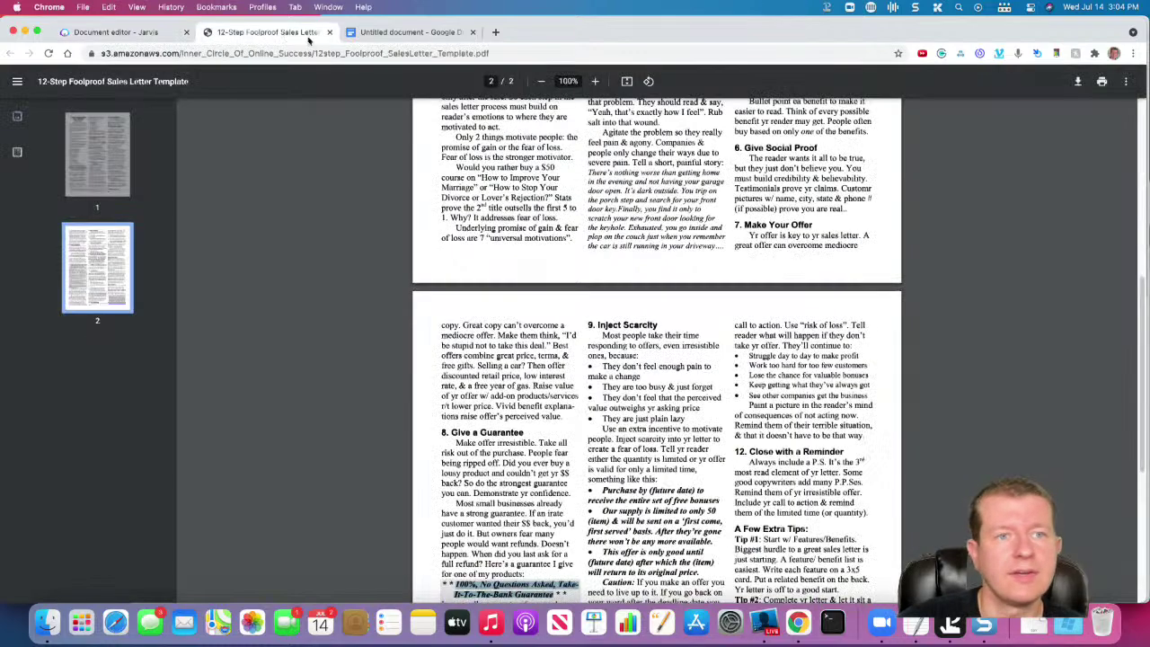
scroll(671, 306, "down", 5)
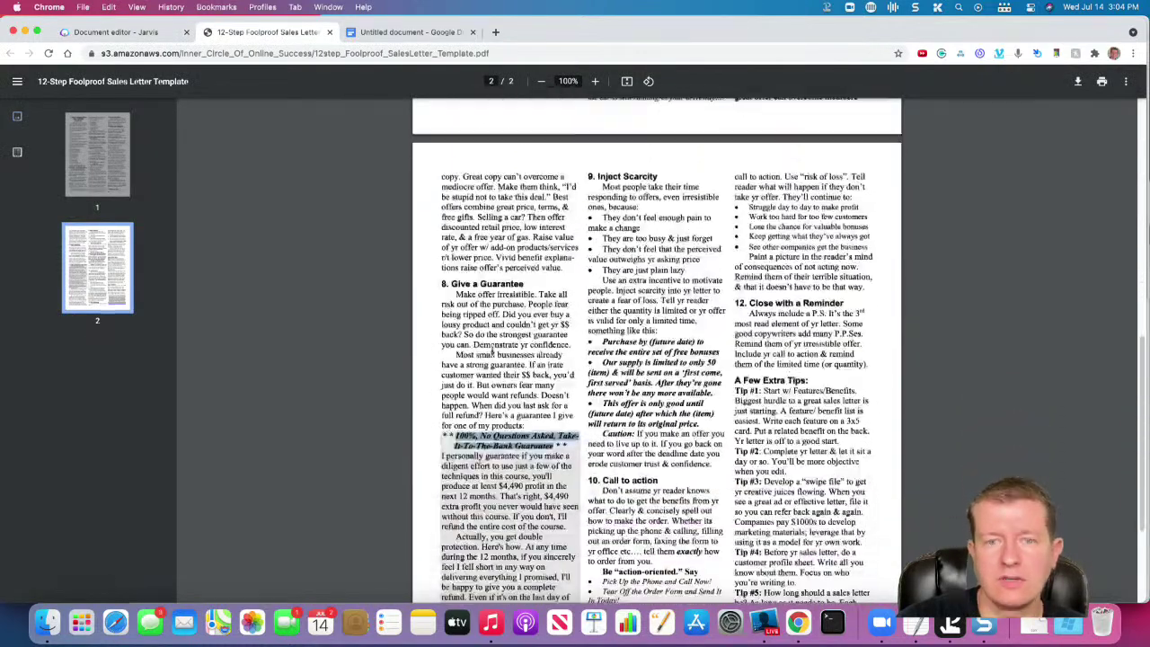
left_click(404, 32)
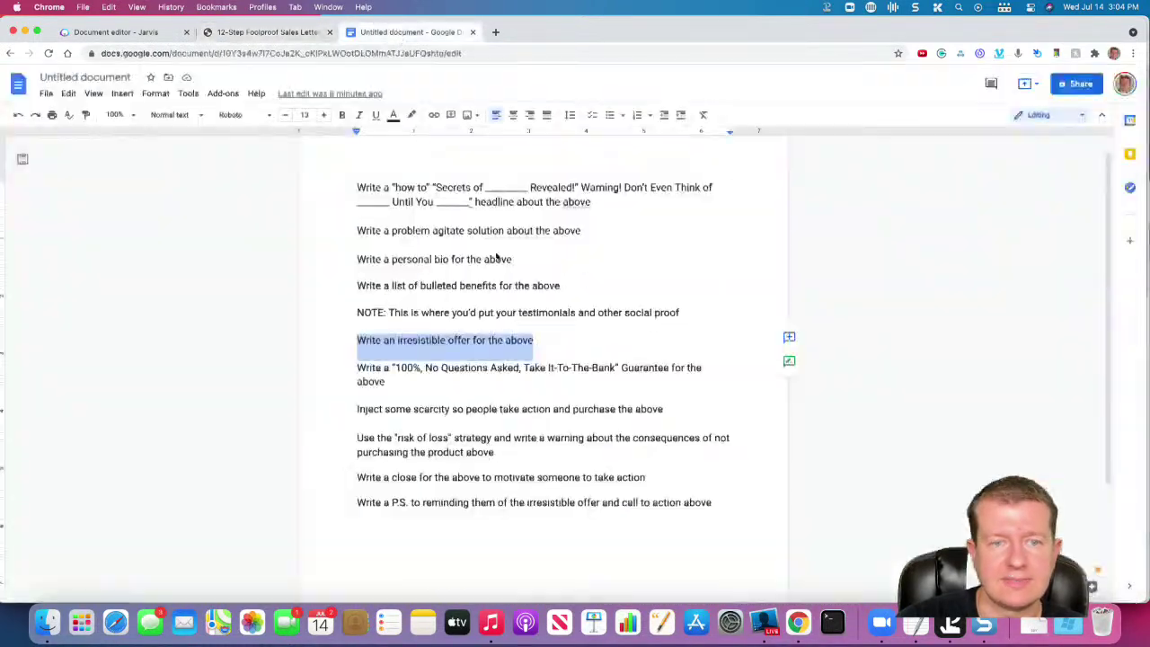
left_click_drag(419, 374, 340, 362)
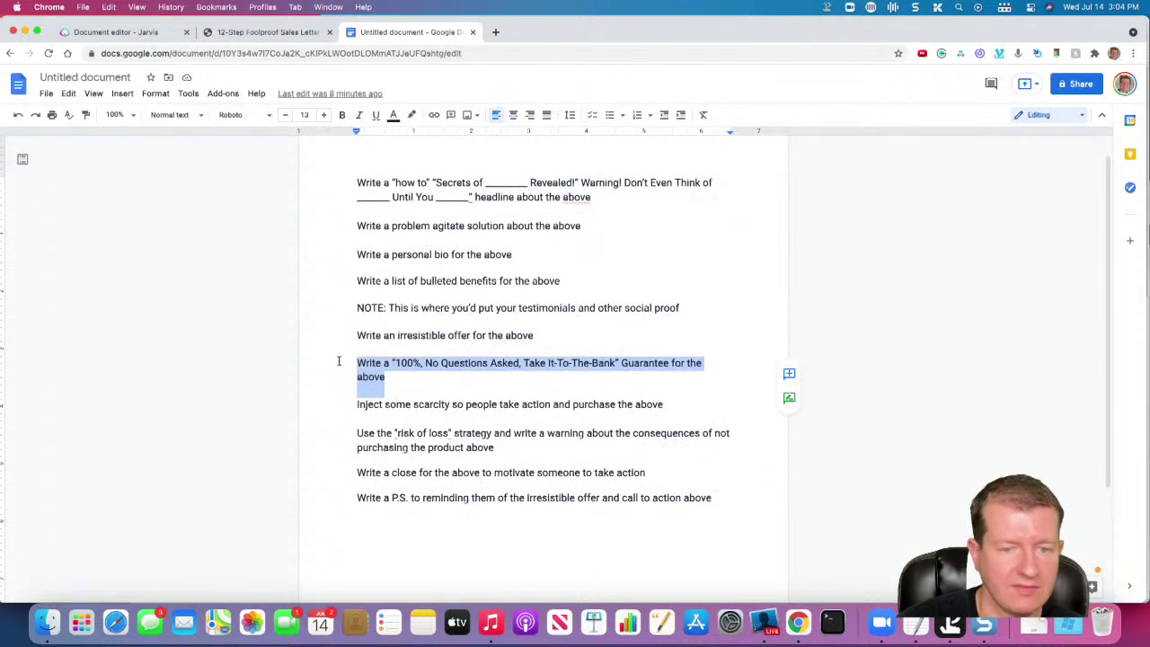
key("super+c")
Paste the guarantee prompt on a new line below the offer and have Jarvis write the guarantee.
left_click(149, 32)
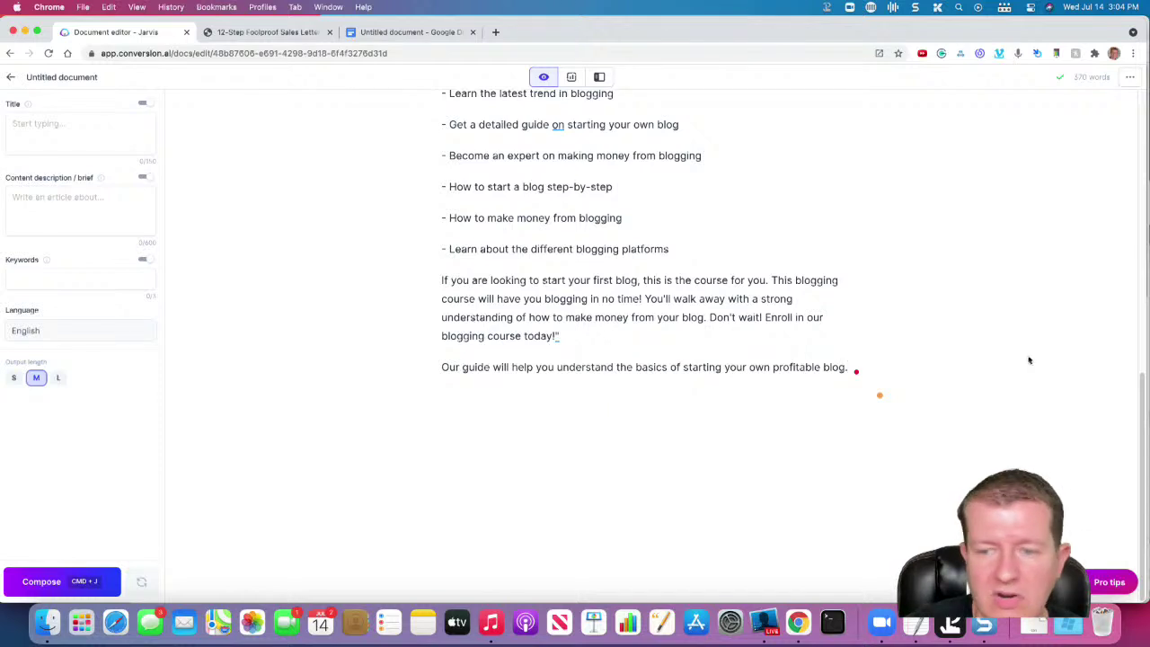
key("Return")
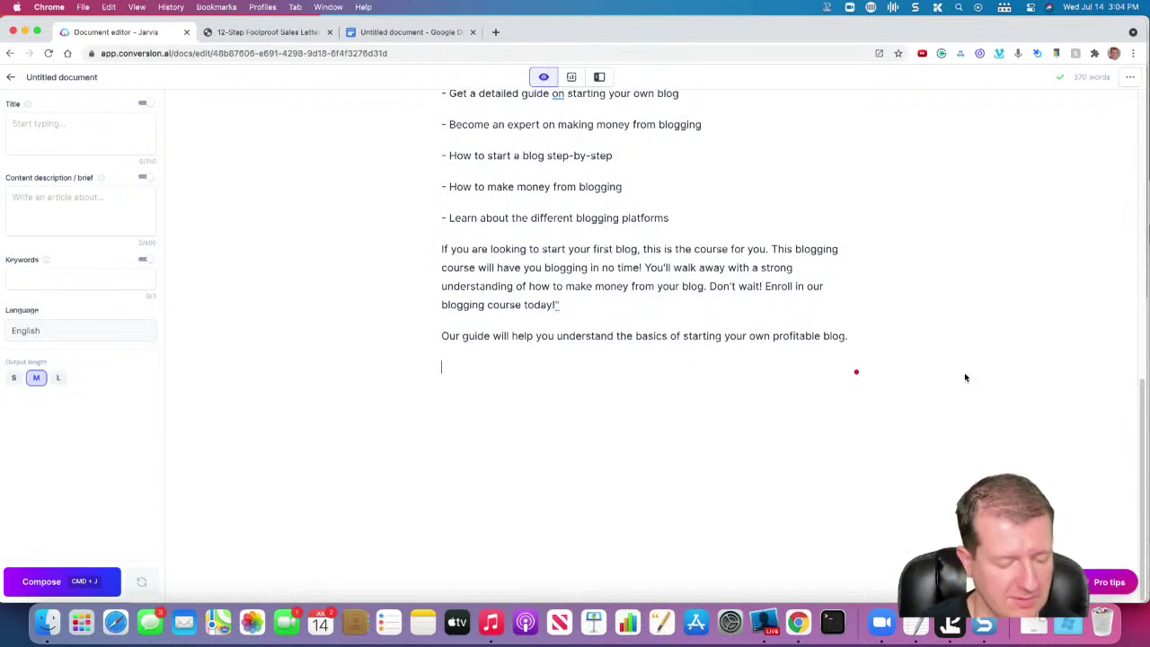
key("super+v")
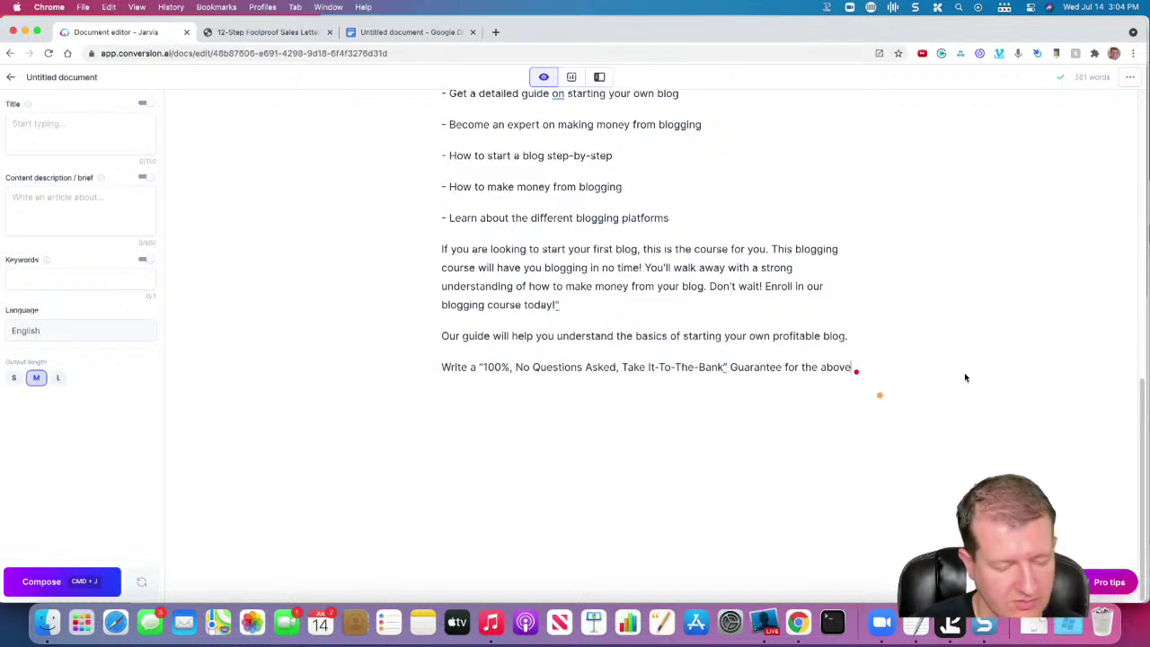
key("super+shift+Left")
key("super+j")
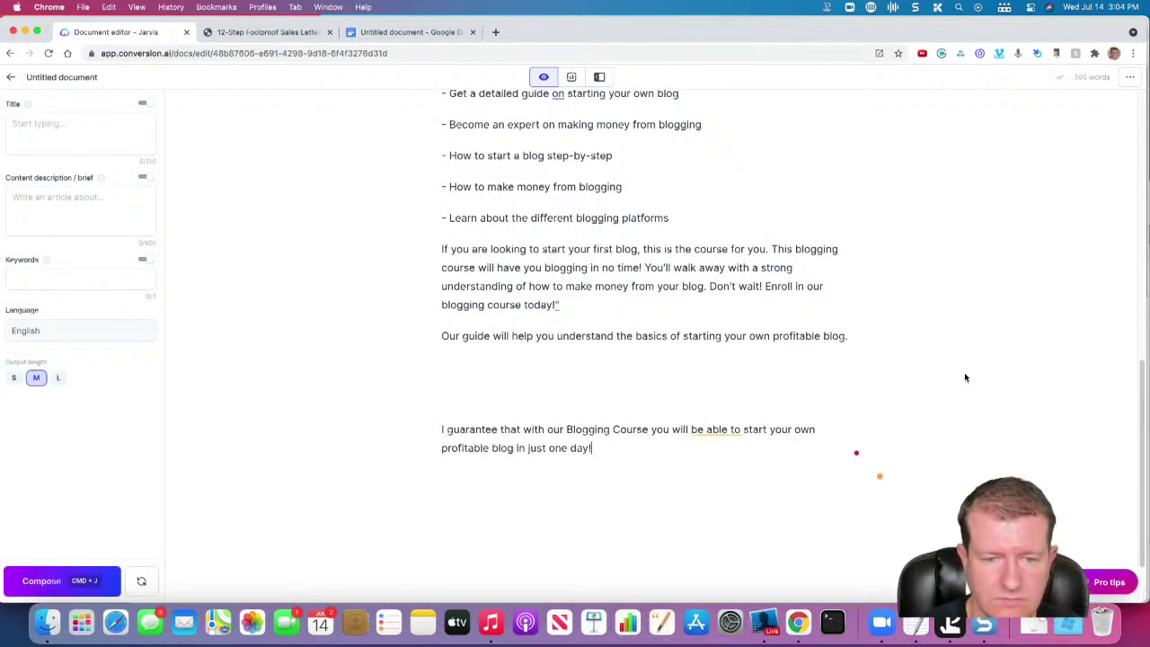
key("super+j")
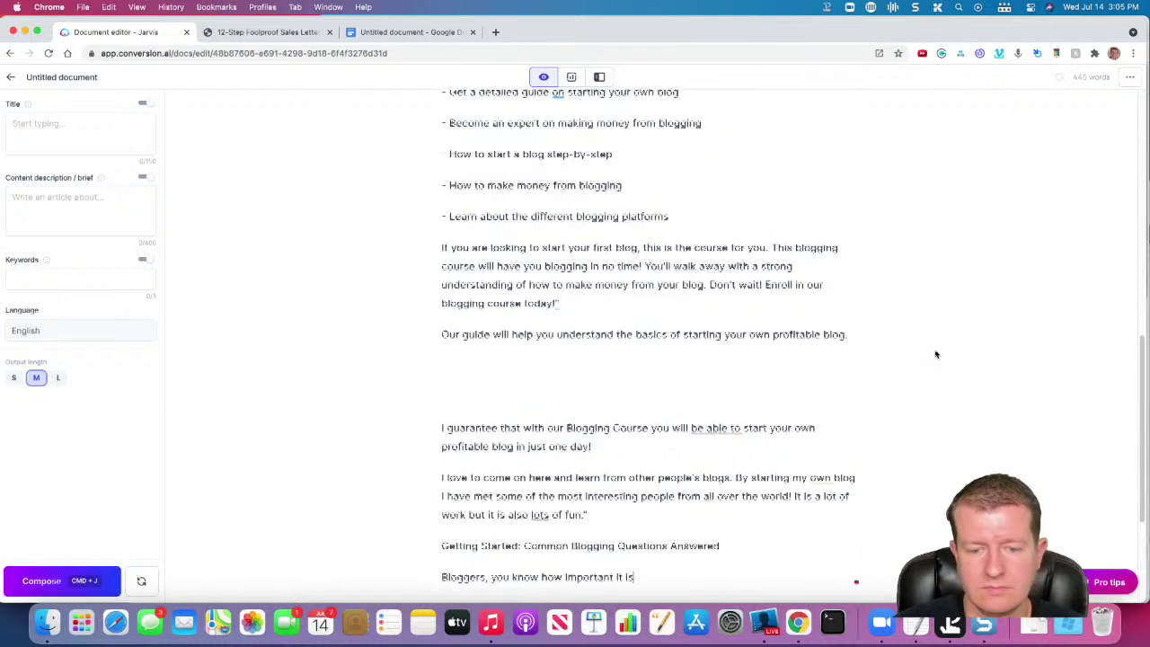
Delete the surplus generated paragraphs and the blank lines above the guarantee.
scroll(935, 354, "down", 5)
left_click_drag(695, 365, 385, 242)
key("BackSpace")
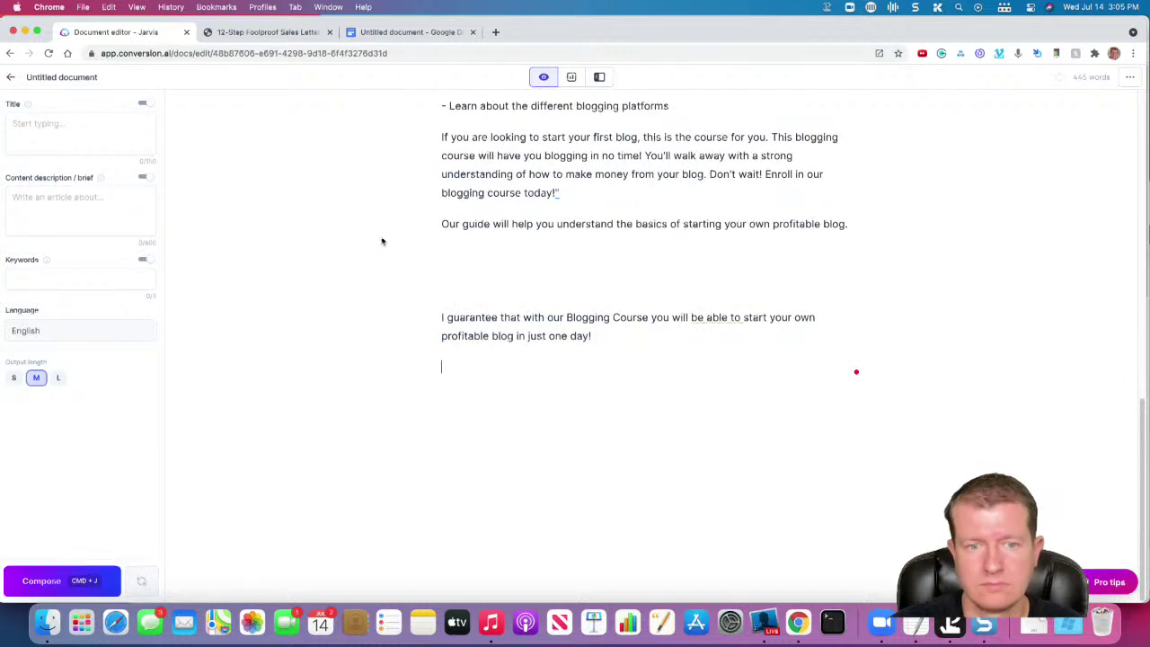
left_click(442, 317)
key("BackSpace")
key("BackSpace")
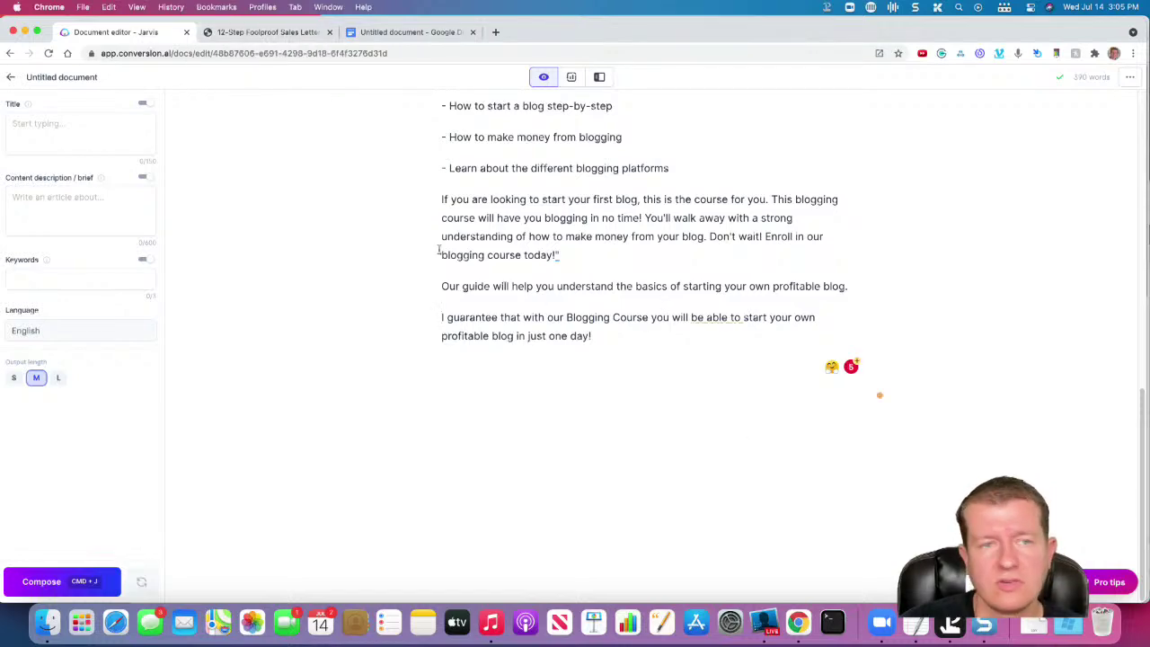
Review the template's Inject Scarcity step, then select the 'Inject some scarcity' prompt line.
left_click(260, 31)
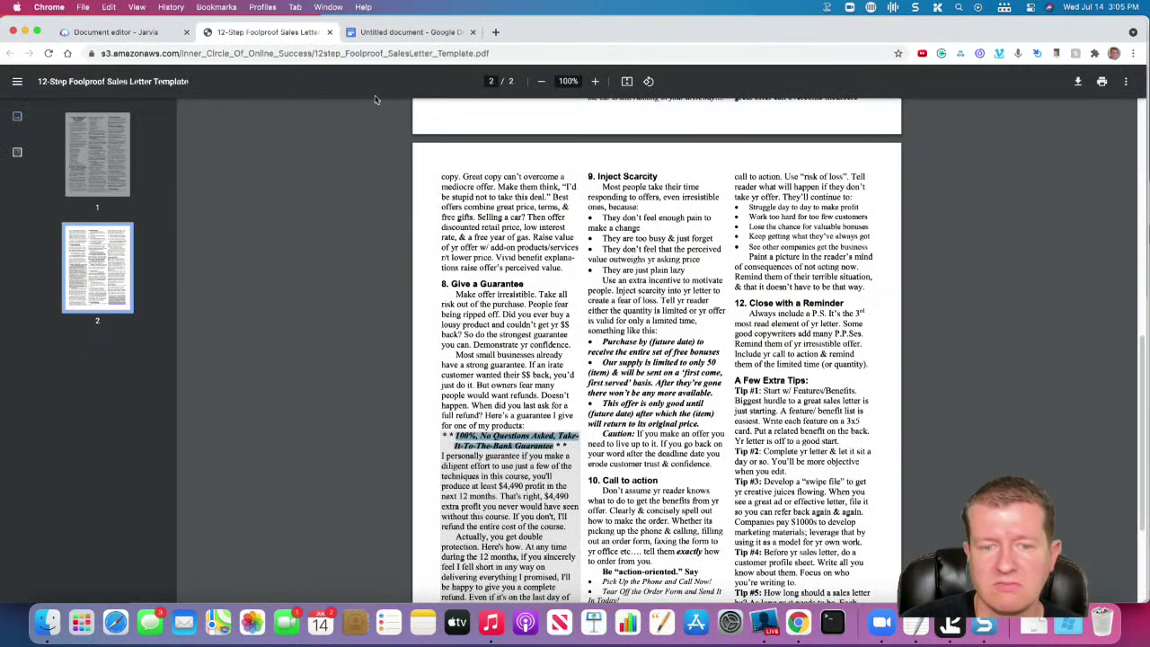
scroll(601, 186, "down", 5)
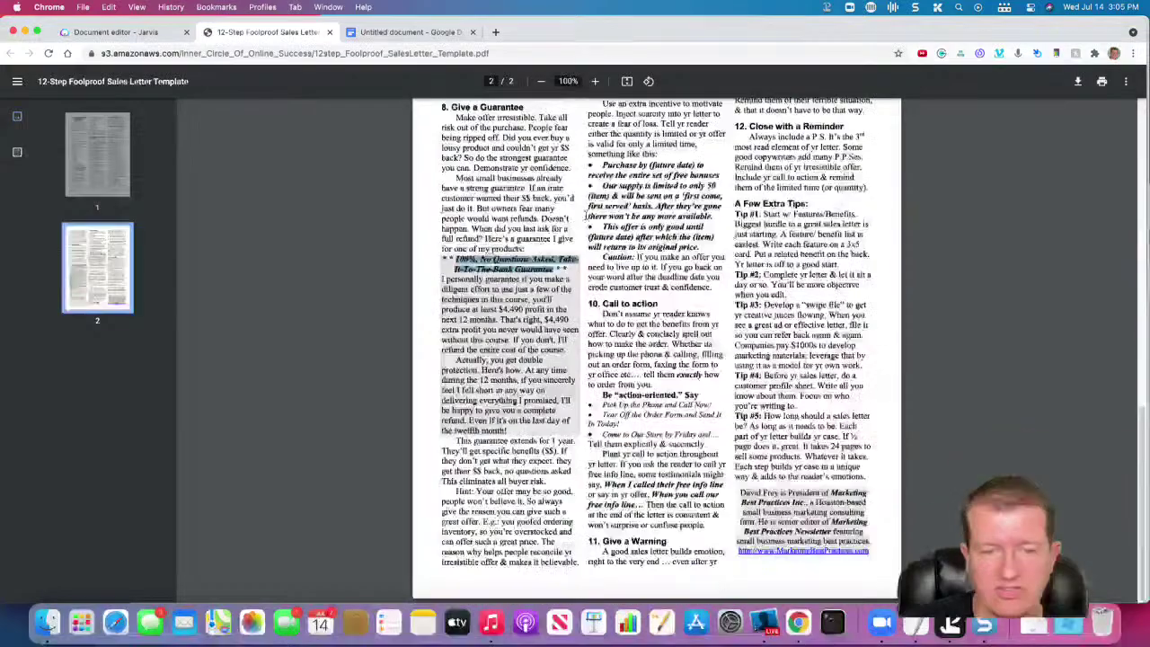
scroll(546, 285, "up", 3)
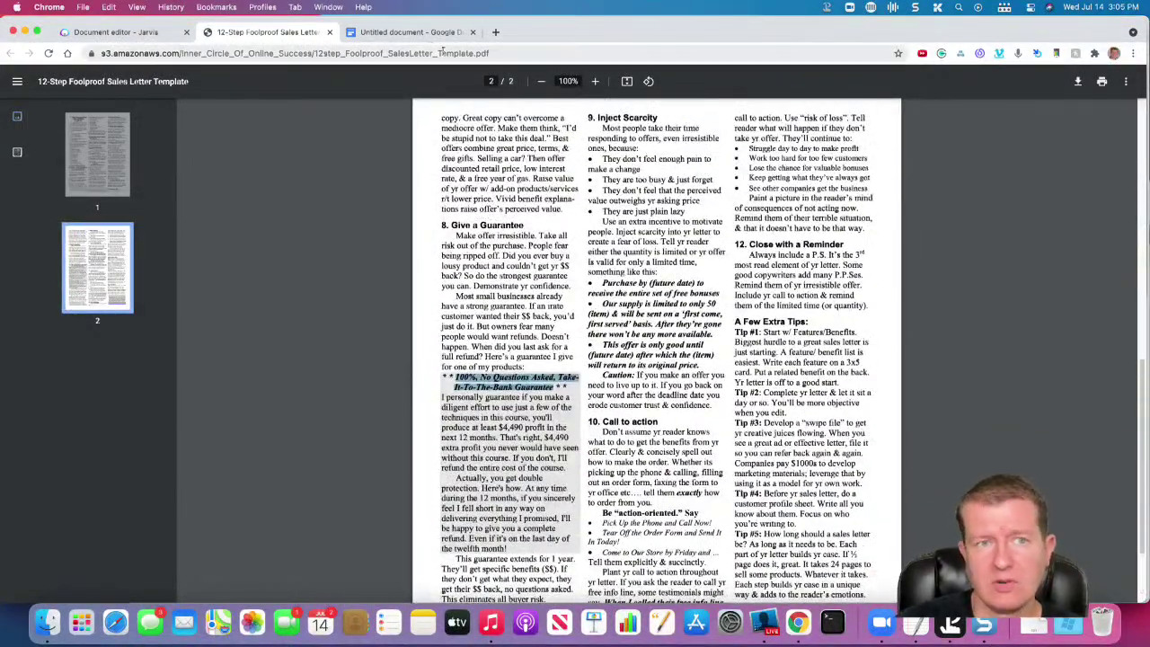
left_click(399, 33)
left_click_drag(687, 403, 341, 403)
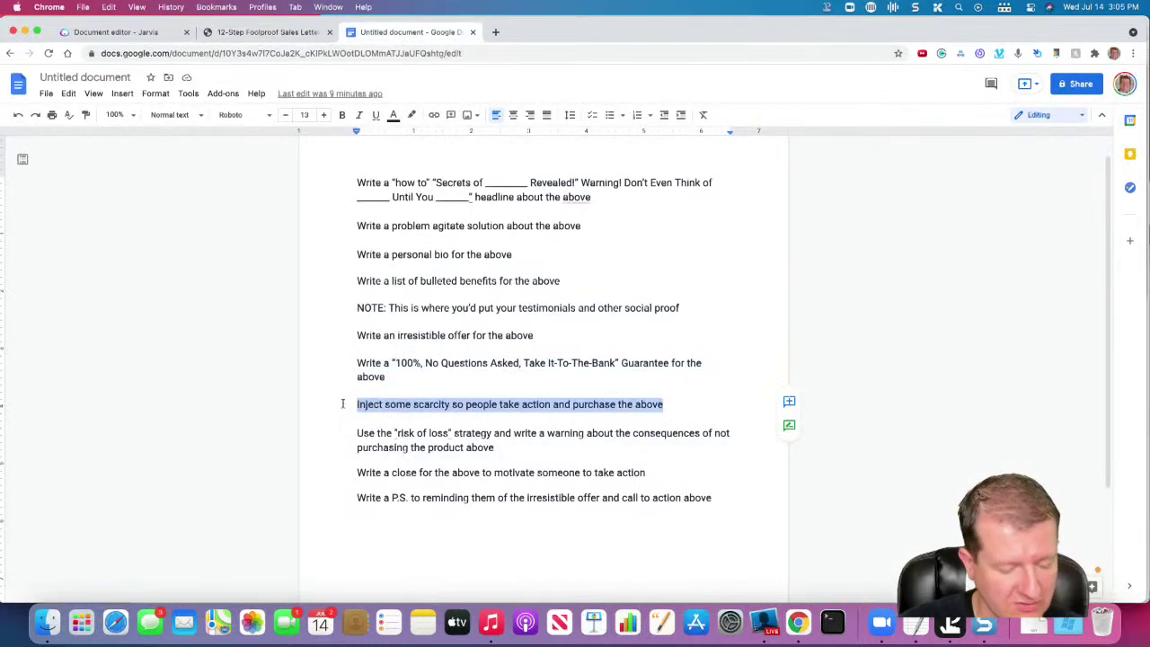
Paste the scarcity prompt and have Jarvis compose a last-chance scarcity paragraph.
left_click(142, 39)
key("super+v")
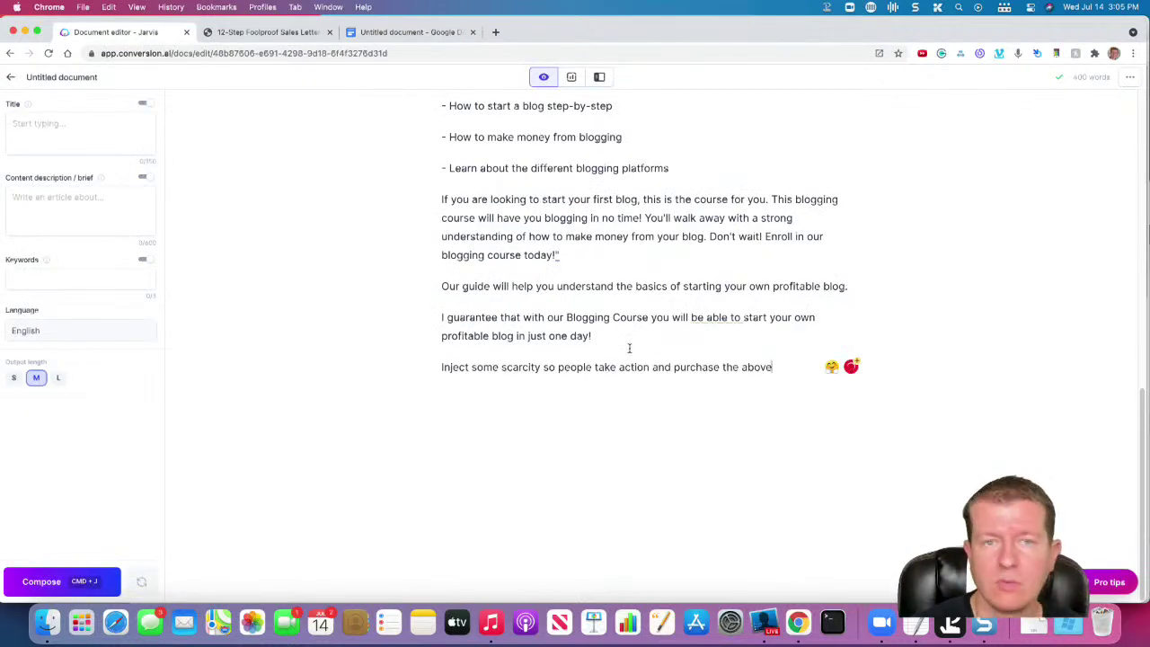
key("super+Return")
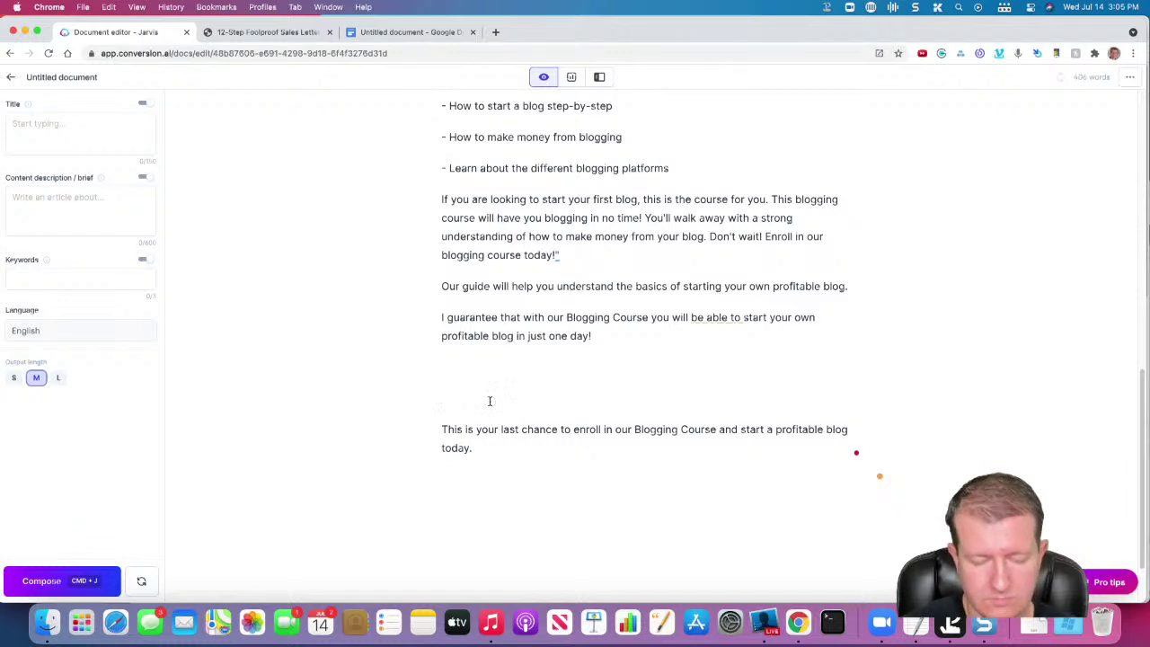
key("BackSpace")
key("BackSpace")
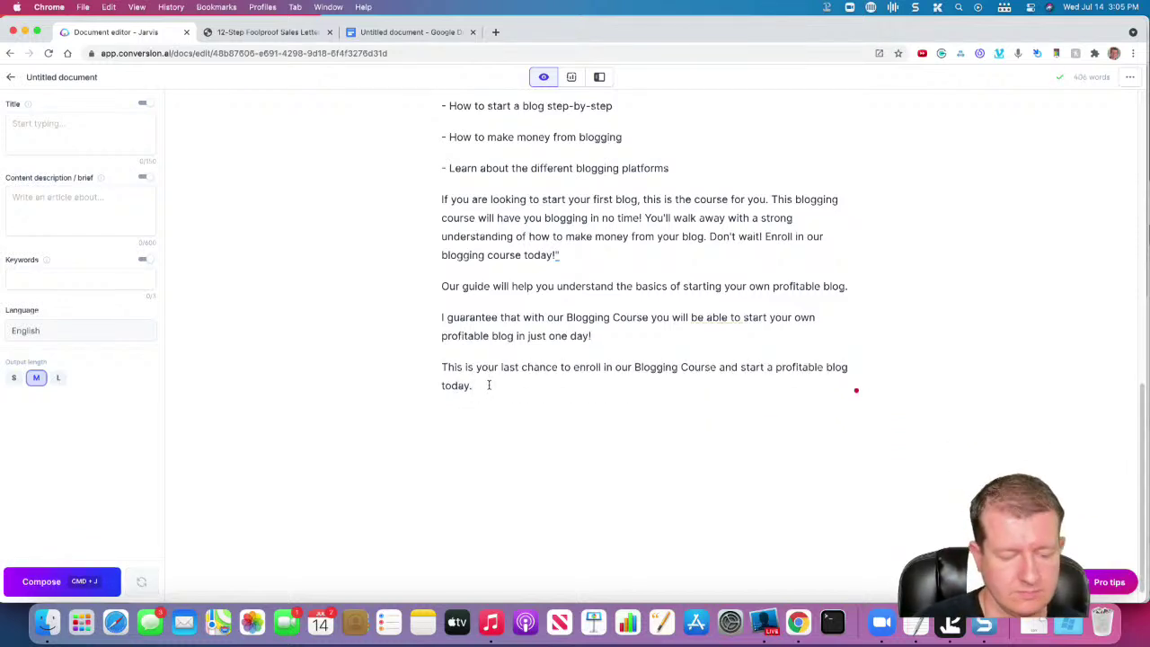
key("super+j")
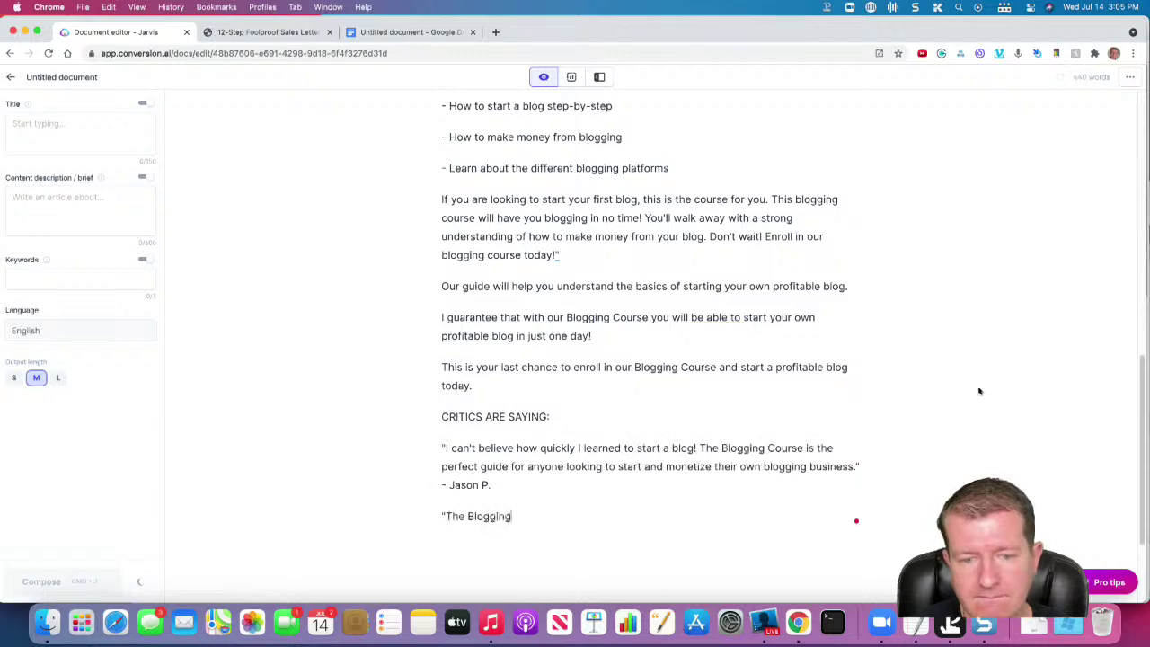
Delete the critics testimonials plus the 'Welcome to Blogging Course 101' and 'Learn how to start' paragraphs.
left_click_drag(610, 443, 380, 310)
key("BackSpace")
key("BackSpace")
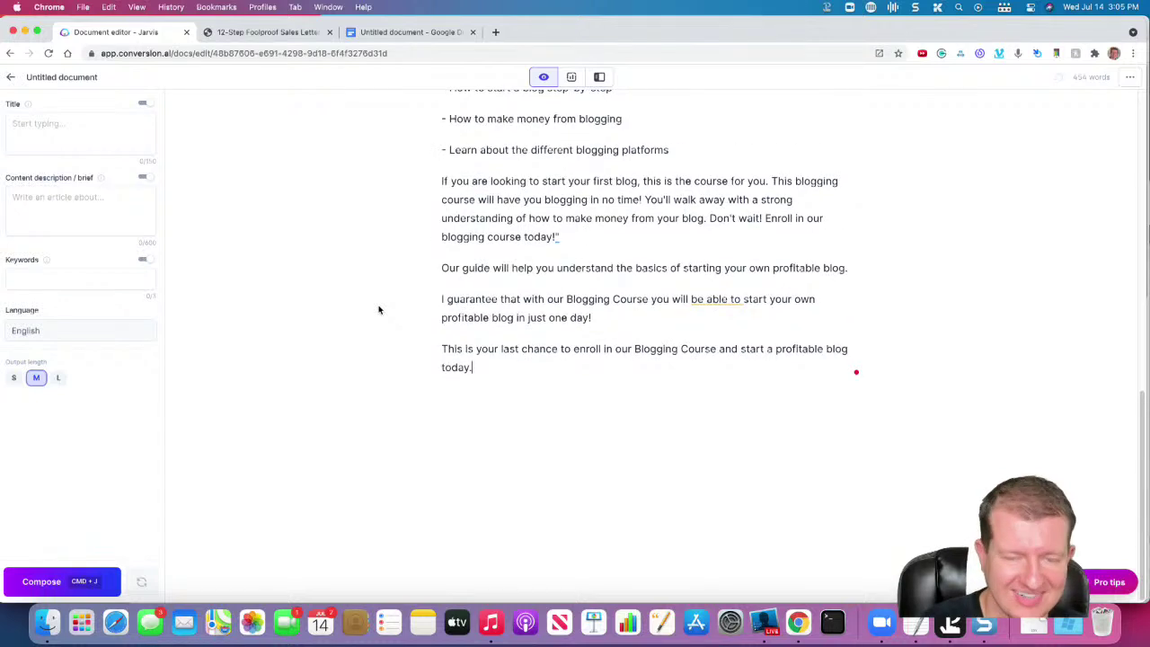
key("super+j")
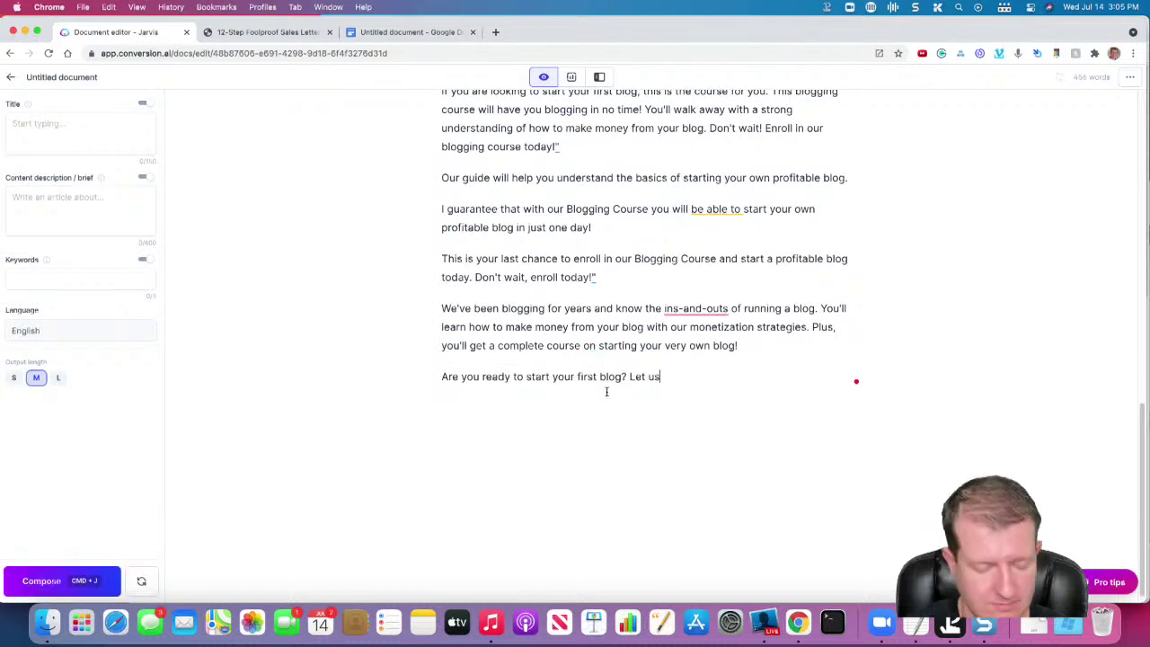
key("super+j")
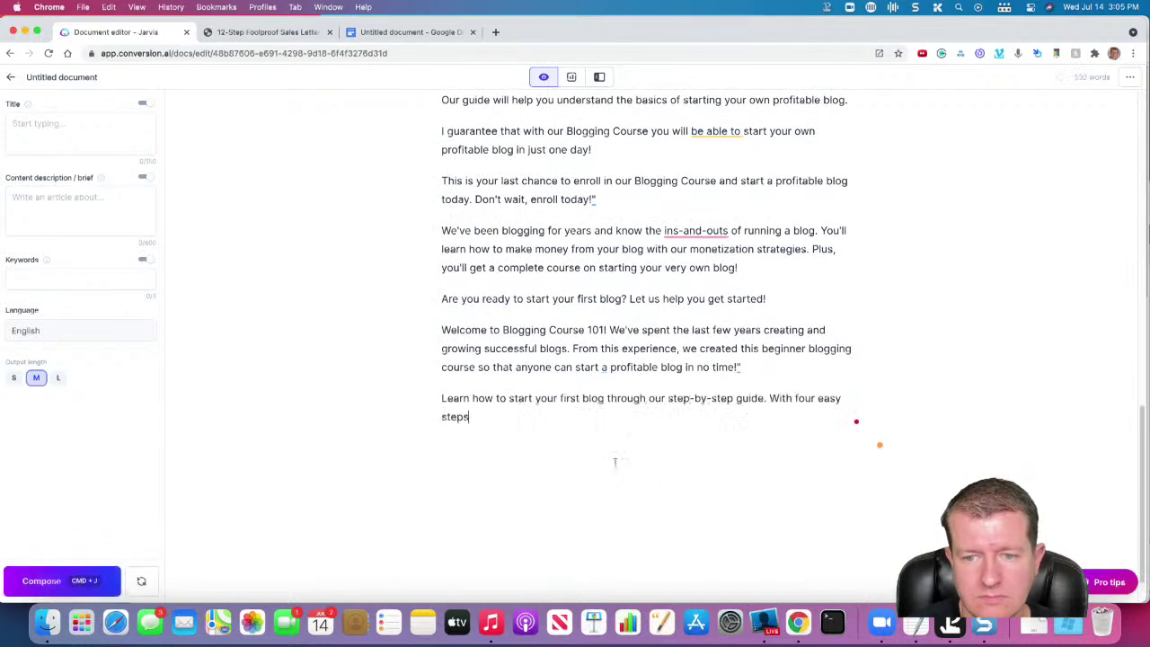
left_click_drag(613, 462, 385, 331)
key("BackSpace")
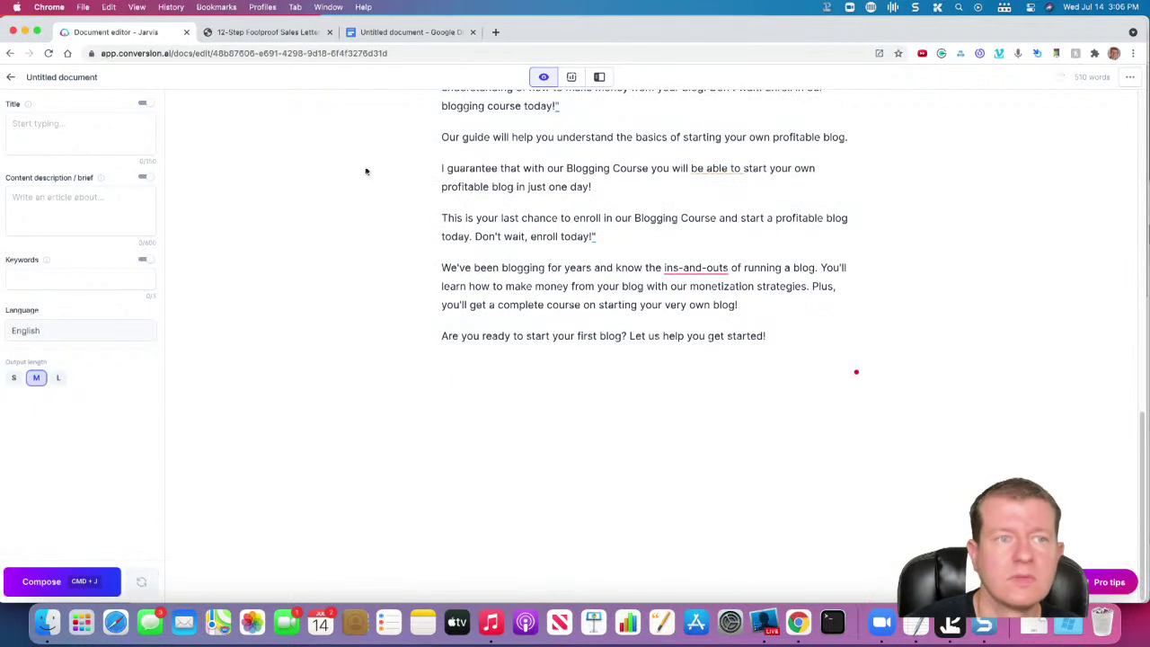
left_click(293, 34)
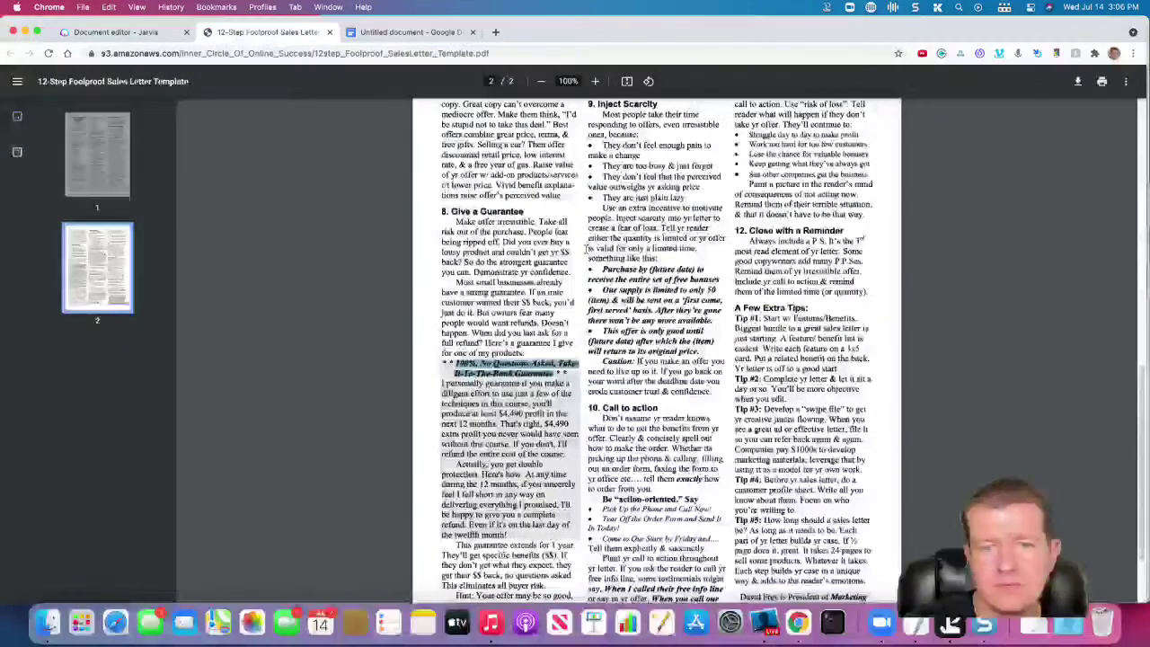
Select the 'risk of loss' prompt from the Google Docs prompt list.
left_click(409, 32)
scroll(614, 315, "down", 3)
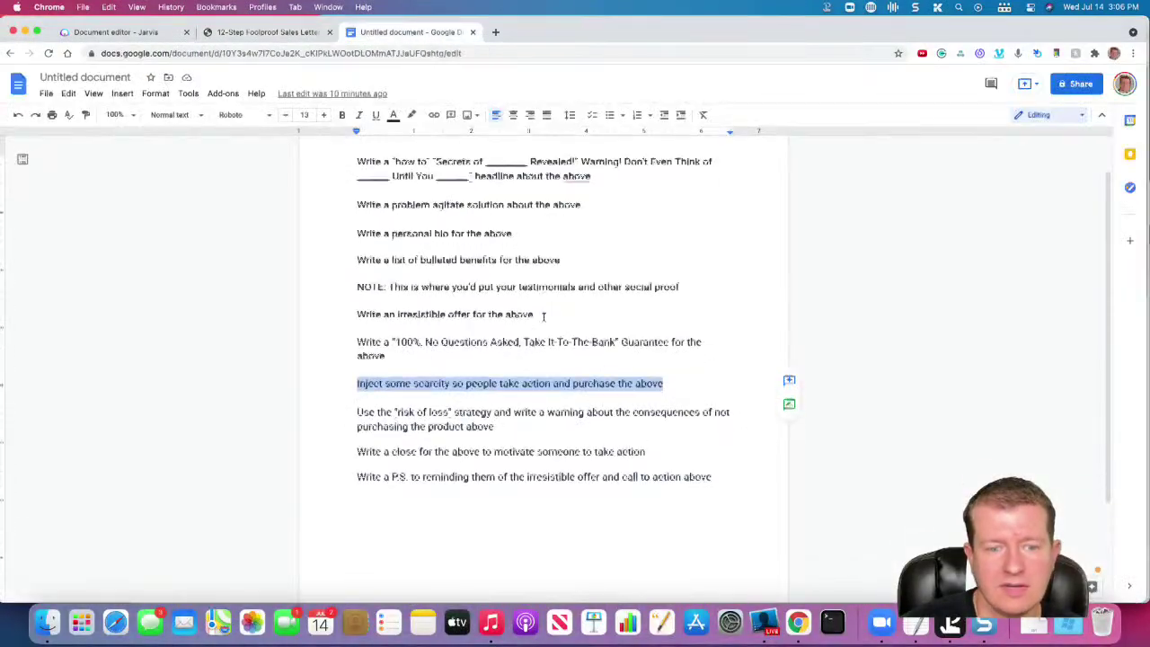
left_click_drag(510, 380, 312, 364)
key("super+c")
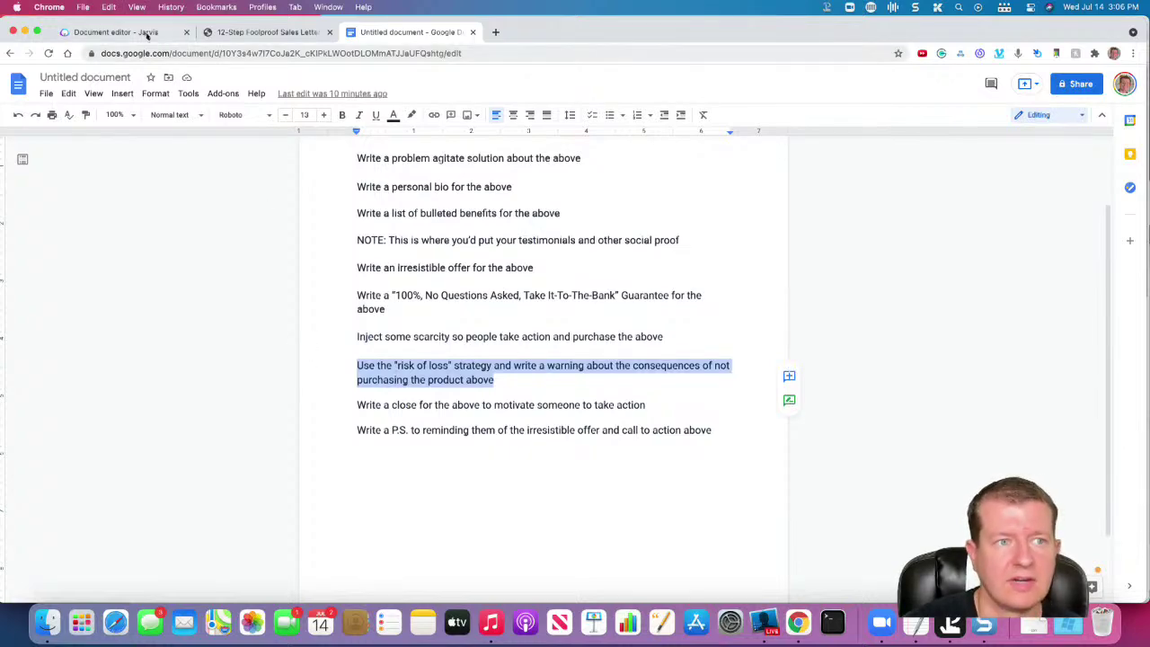
left_click(147, 32)
Review the template's Give a Warning step in the sales letter PDF.
left_click(265, 32)
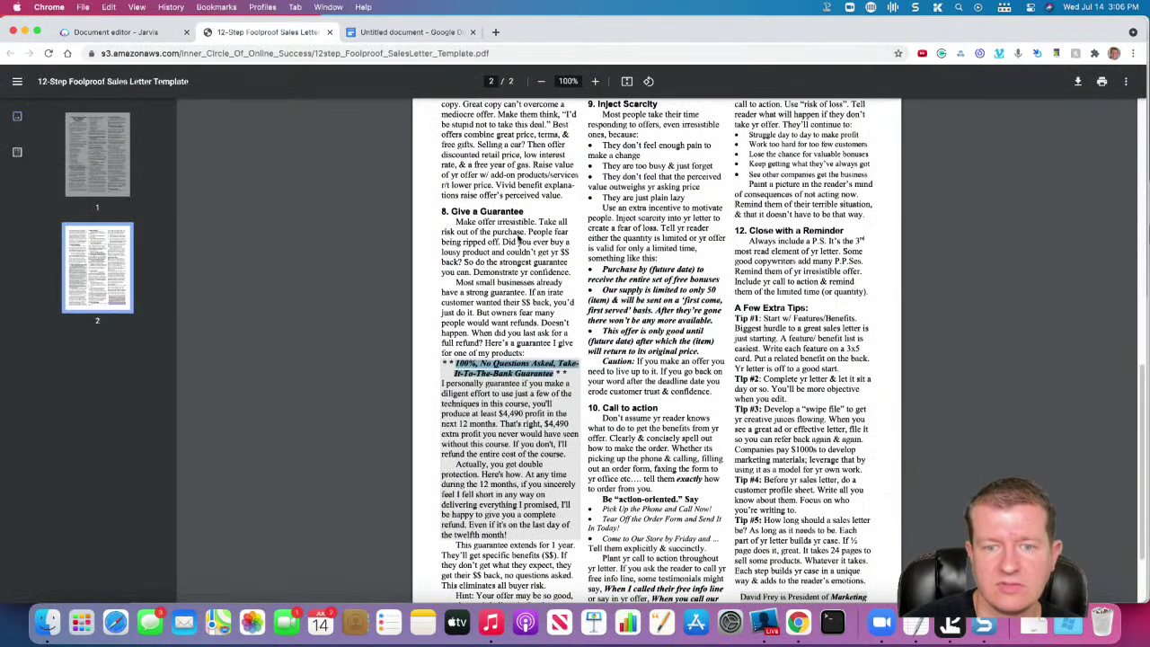
scroll(518, 237, "down", 2)
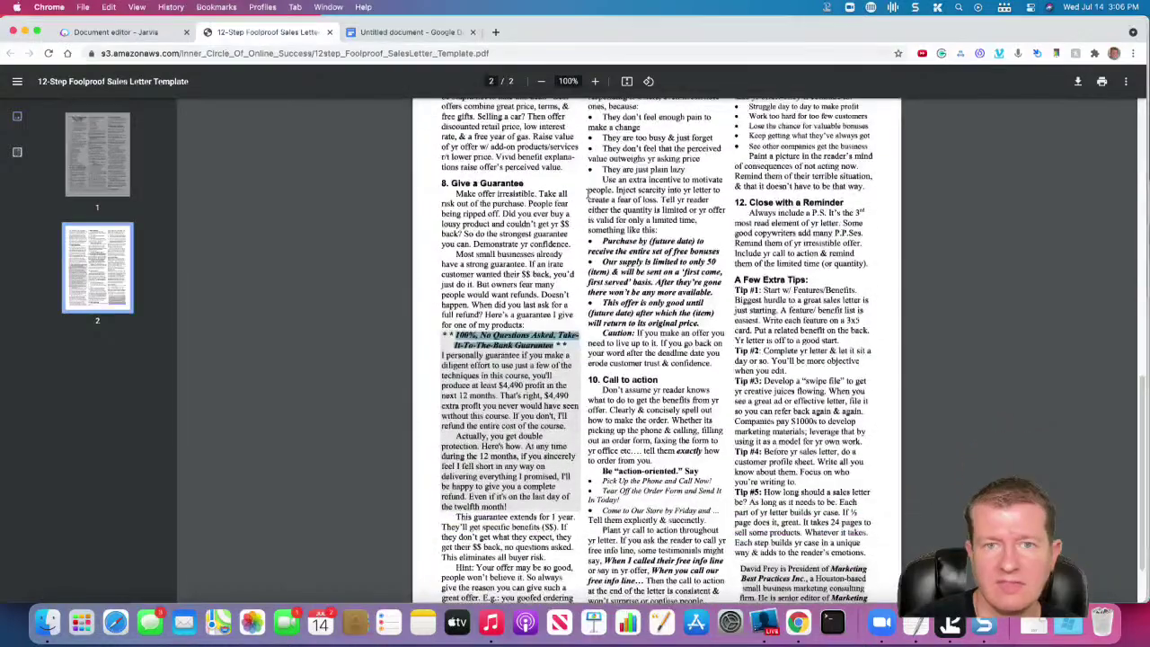
scroll(629, 223, "down", 5)
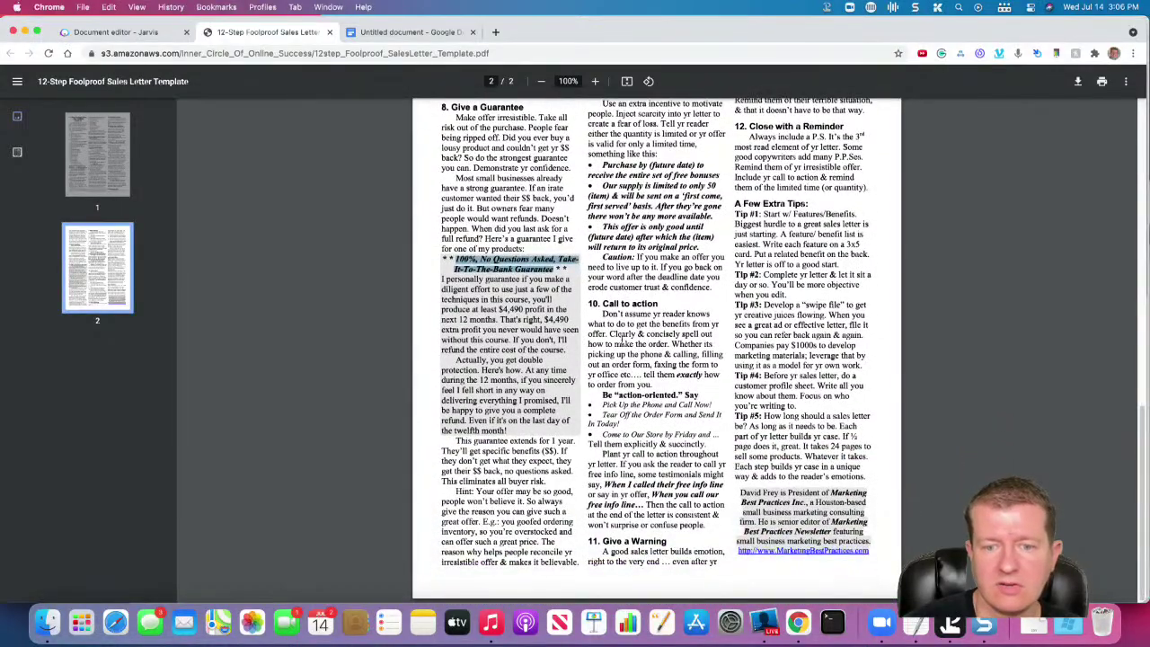
left_click(115, 32)
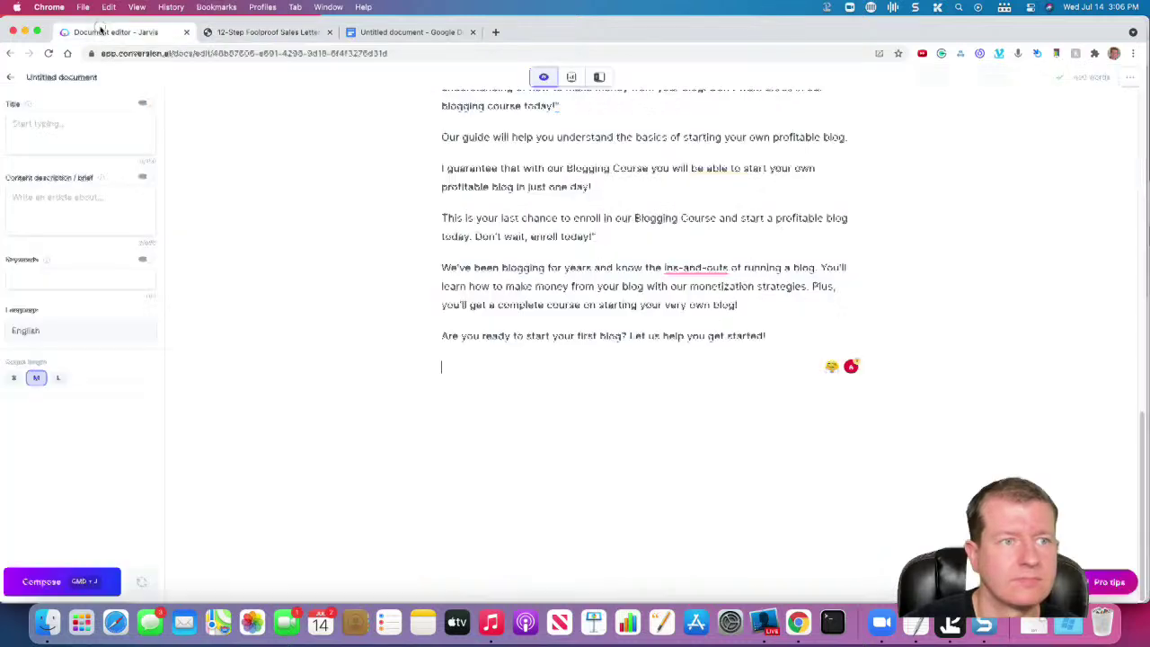
Paste the risk-of-loss prompt, generate text from it, and reload the Jarvis document.
key("super+v")
key("super+Return")
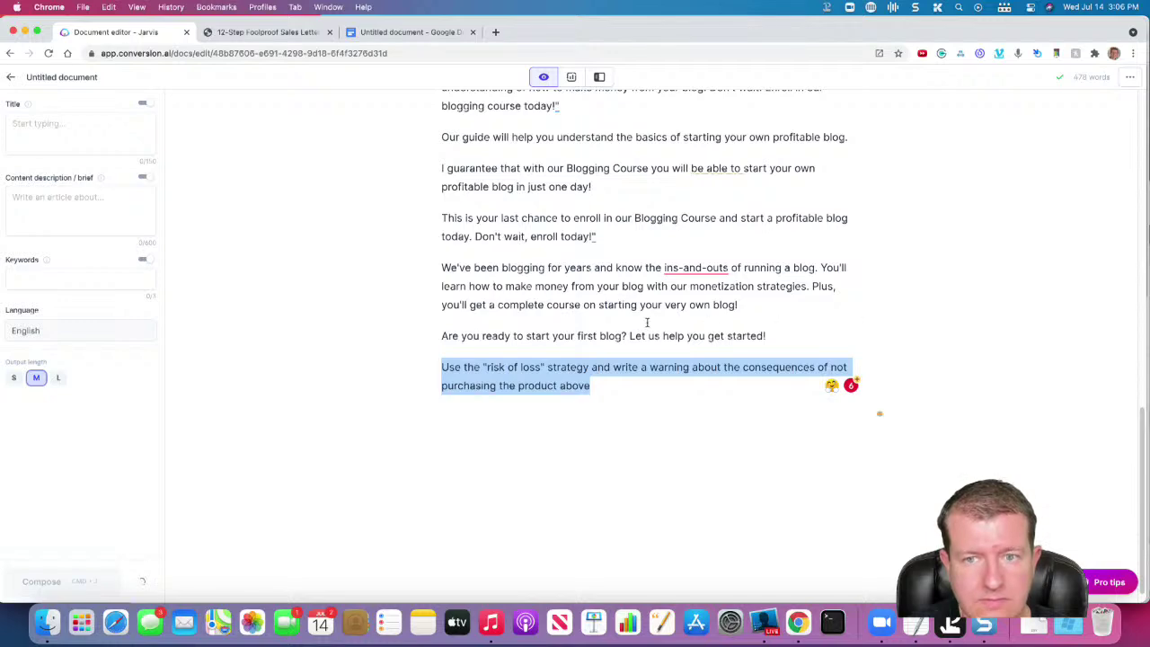
scroll(654, 355, "up", 5)
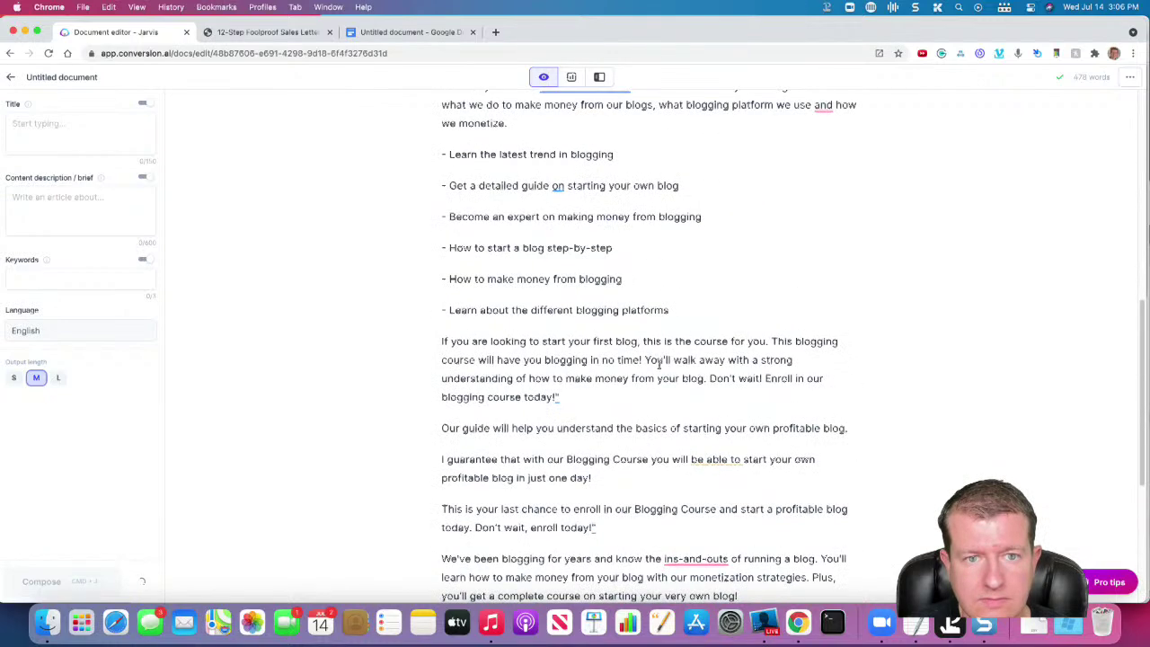
scroll(658, 367, "down", 5)
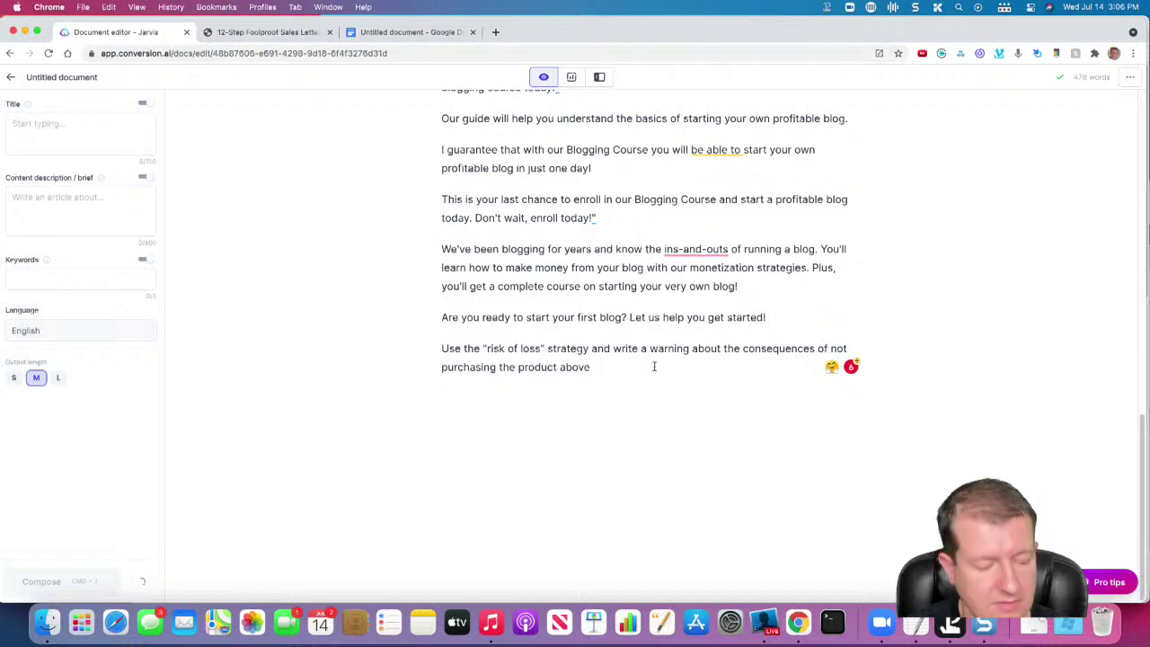
key("super+a")
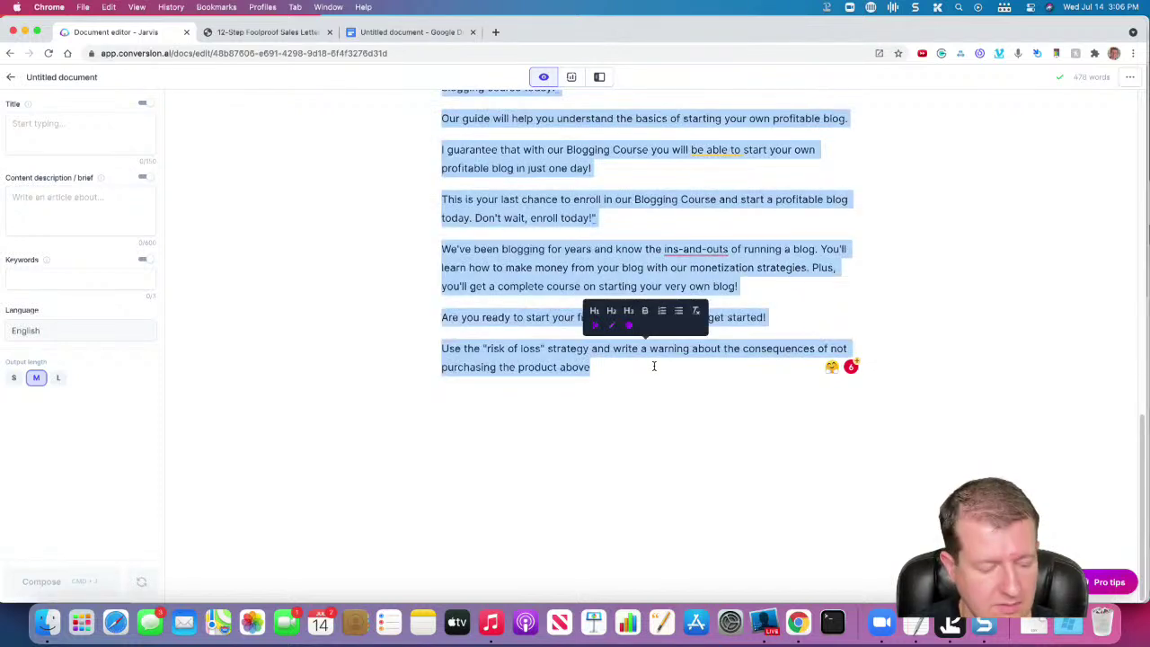
key("super+r")
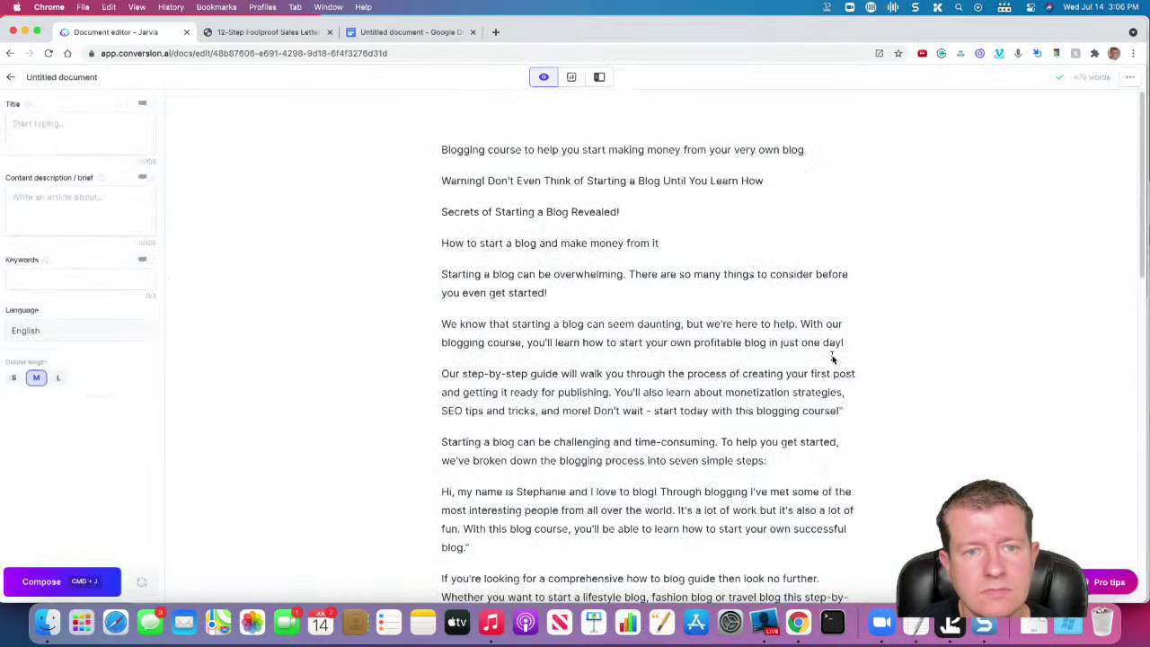
scroll(662, 333, "down", 15)
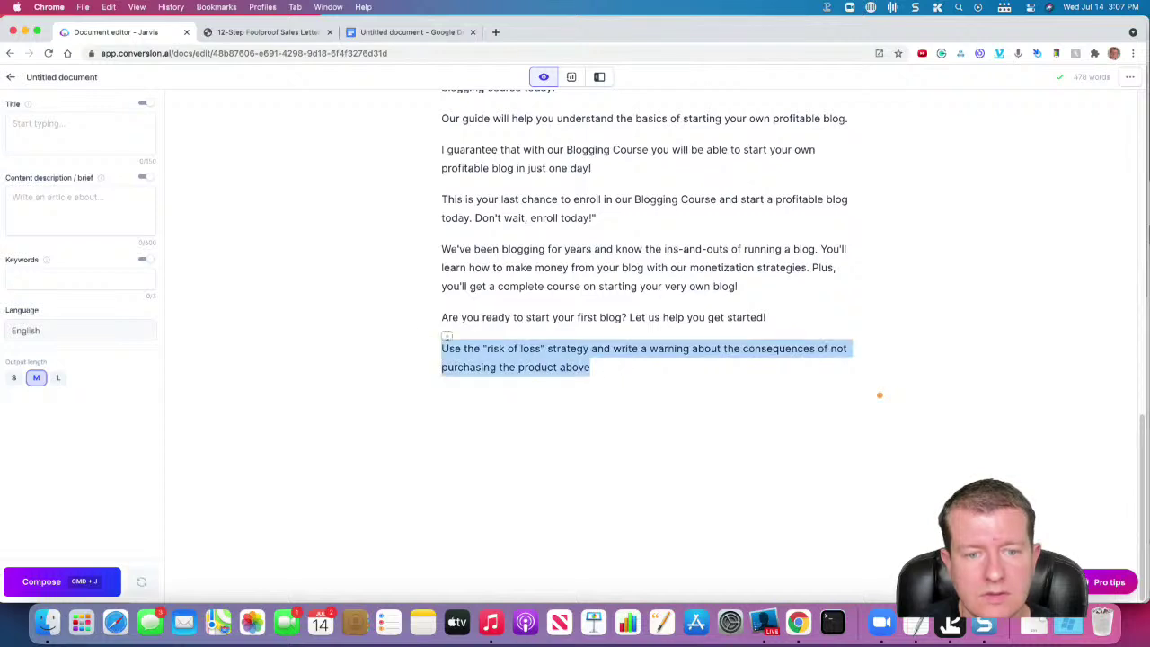
Trim the $1.99 price so it ends 'a year of blogging for just $1!' and delete the hashtag lines.
left_click_drag(626, 365, 413, 333)
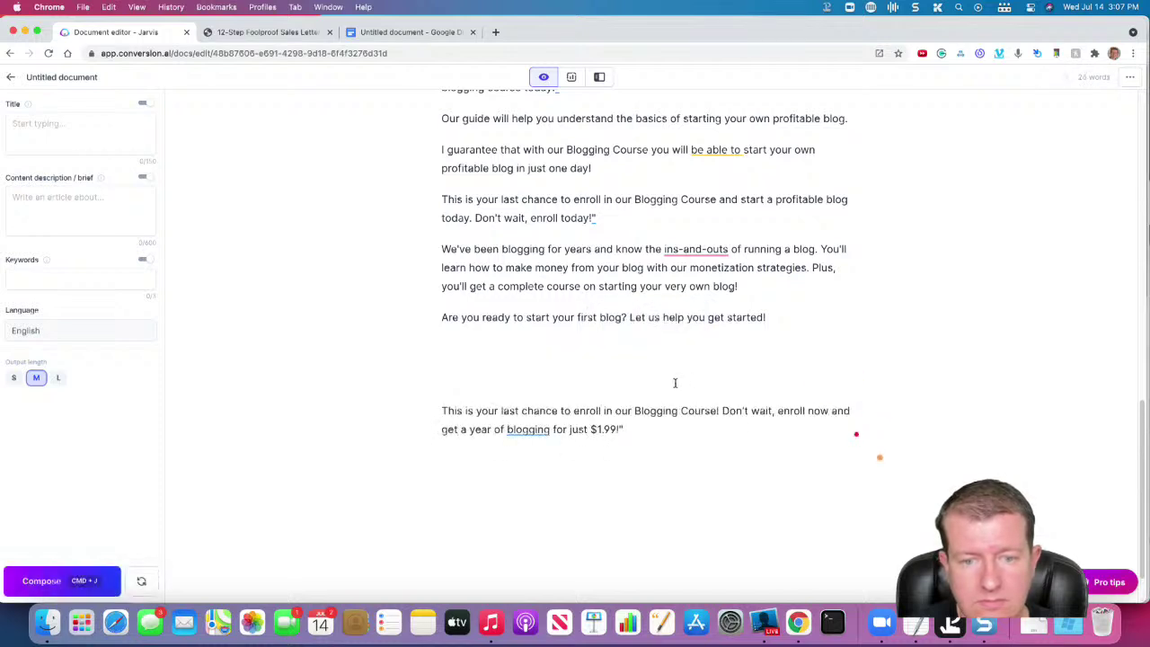
left_click_drag(626, 432, 600, 430)
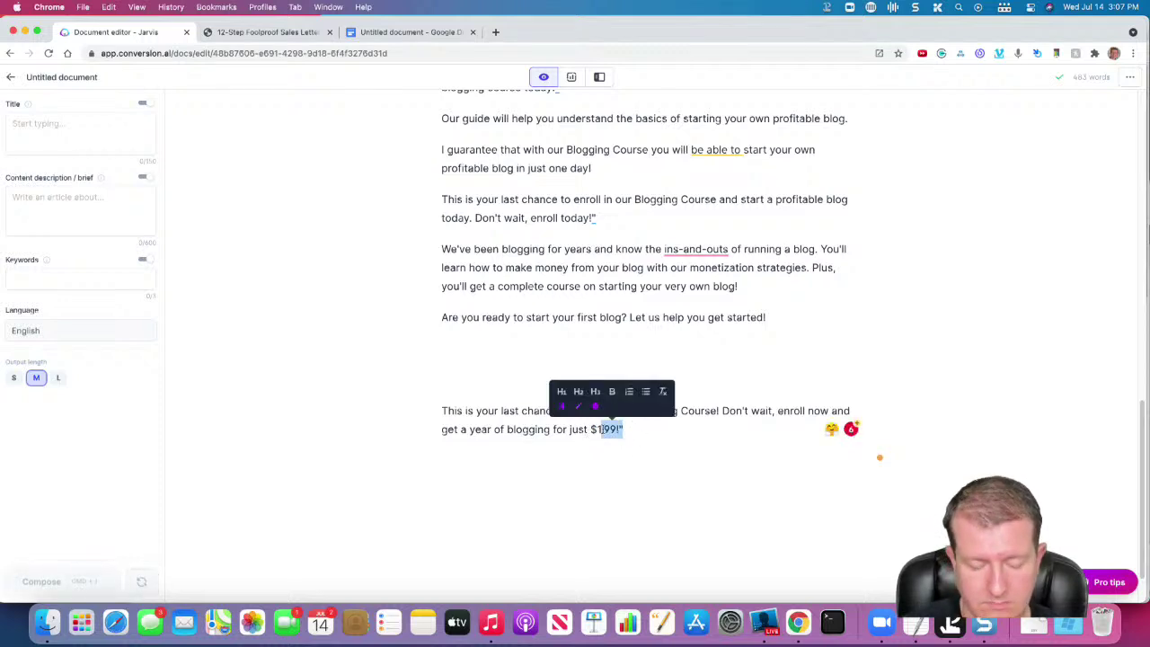
key("BackSpace")
key("BackSpace")
key("BackSpace")
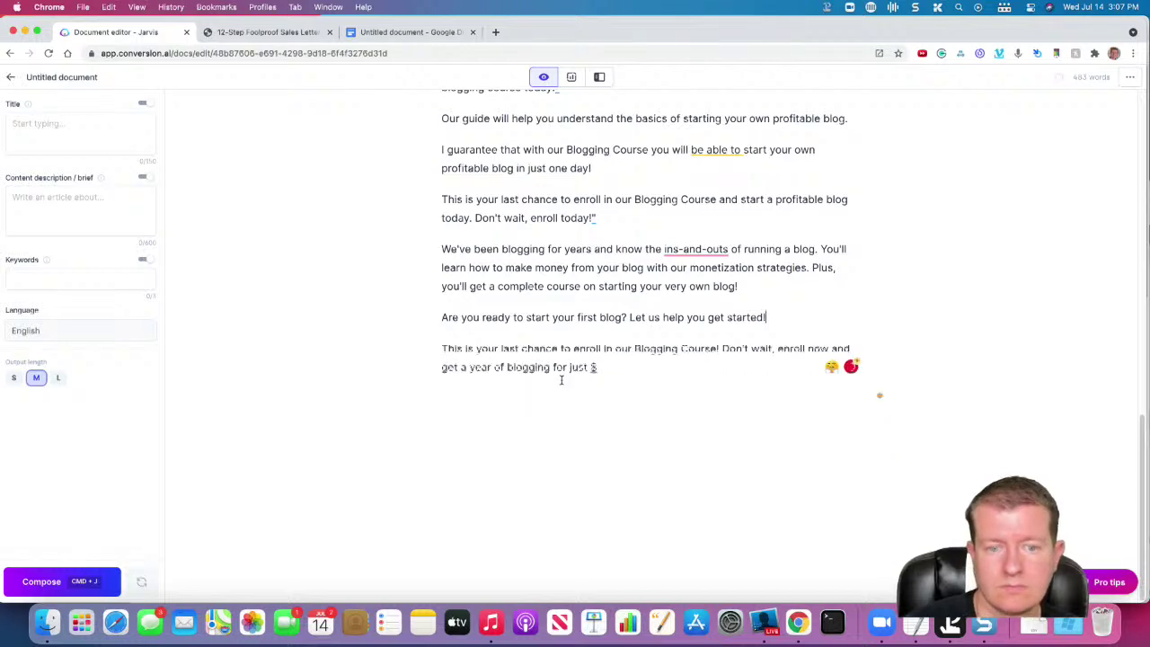
left_click(623, 368)
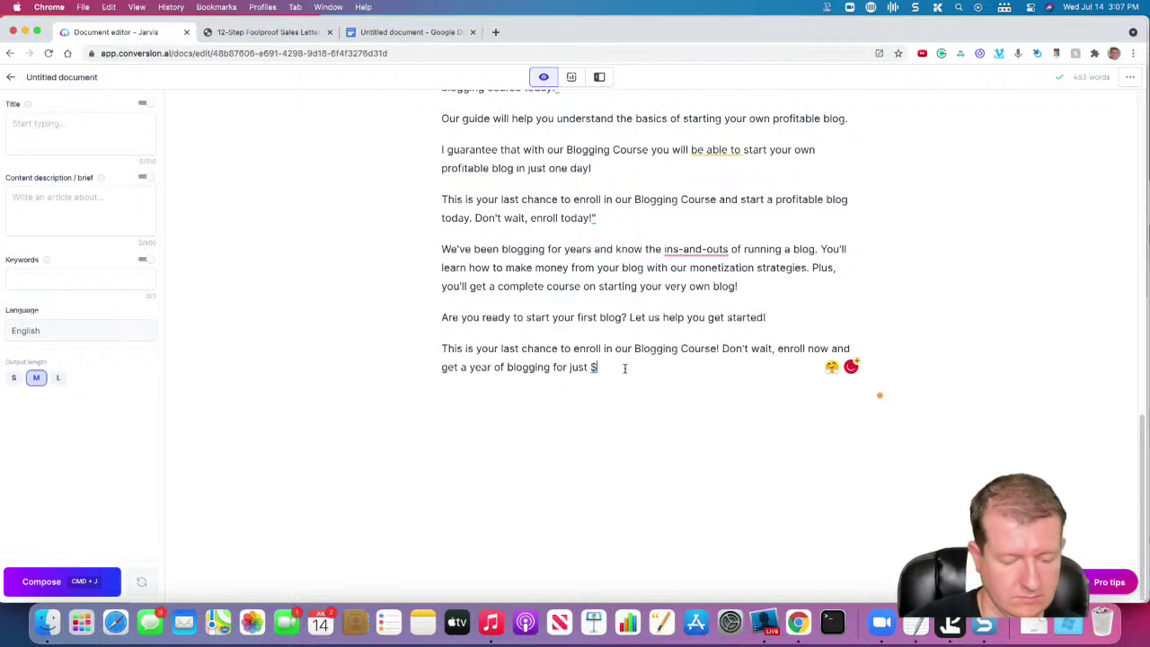
key("super+j")
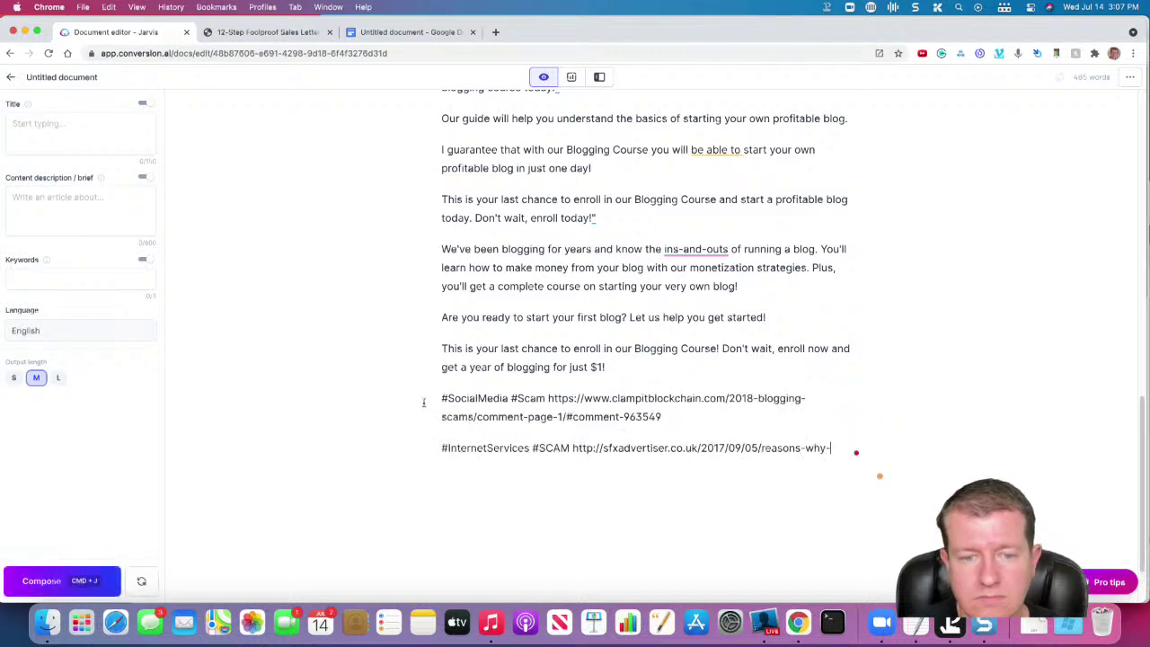
left_click_drag(424, 402, 868, 470)
key("BackSpace")
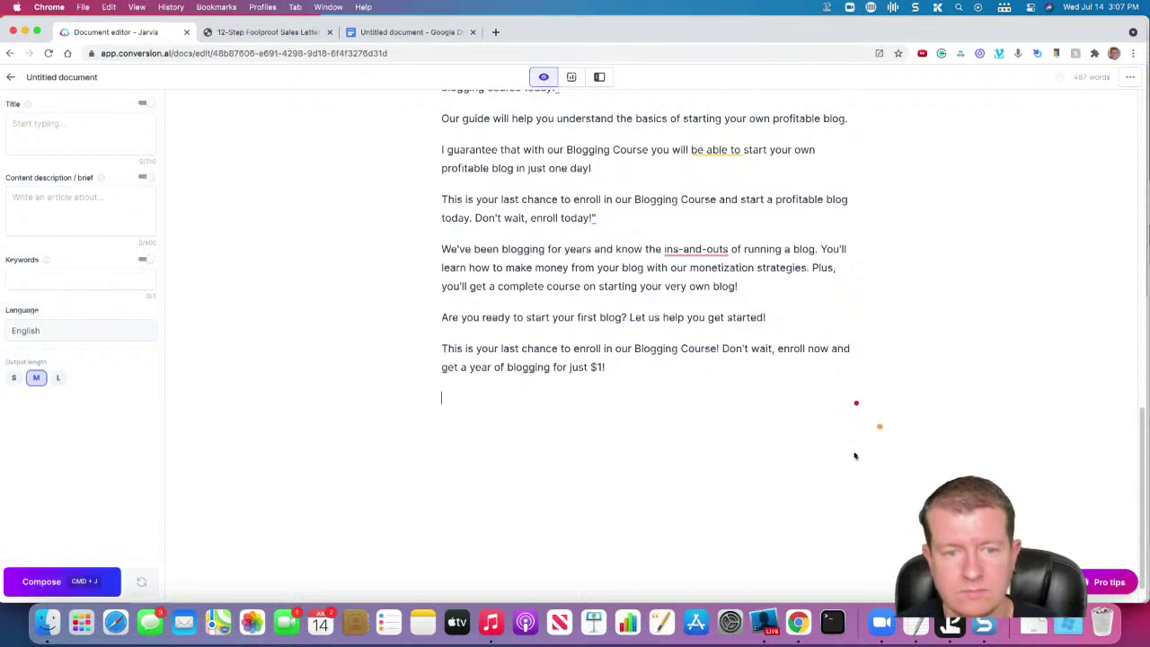
Check the sales letter template PDF and the Google Docs prompt list for the call-to-action prompt.
left_click(303, 36)
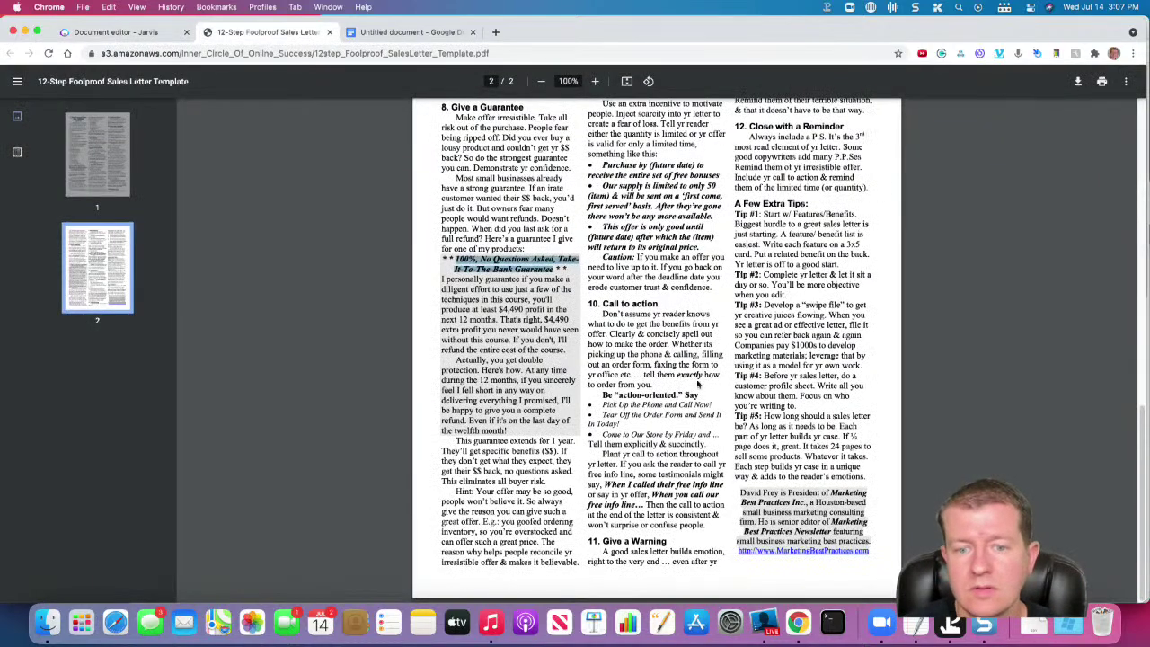
scroll(642, 350, "up", 1)
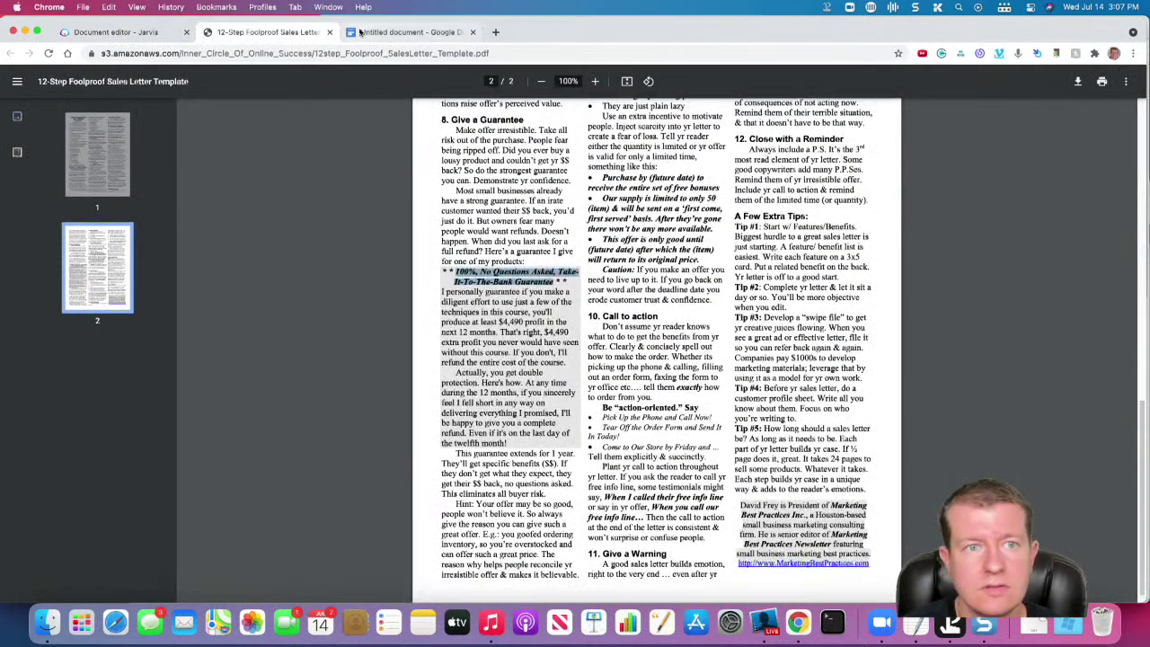
left_click(386, 35)
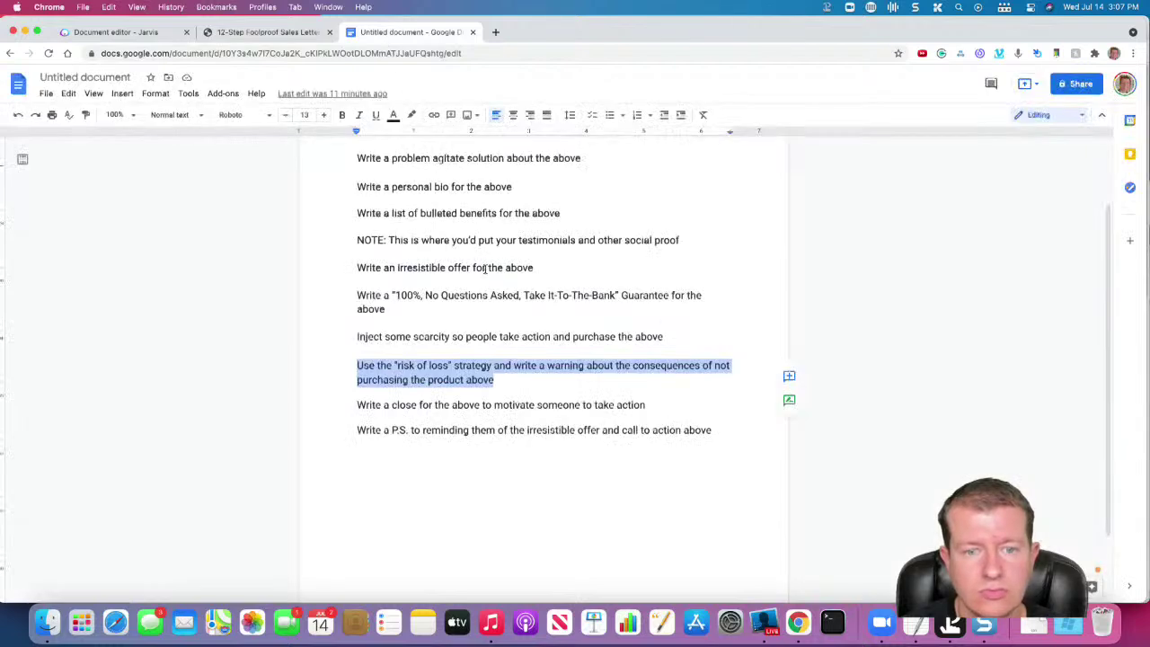
scroll(424, 176, "up", 2)
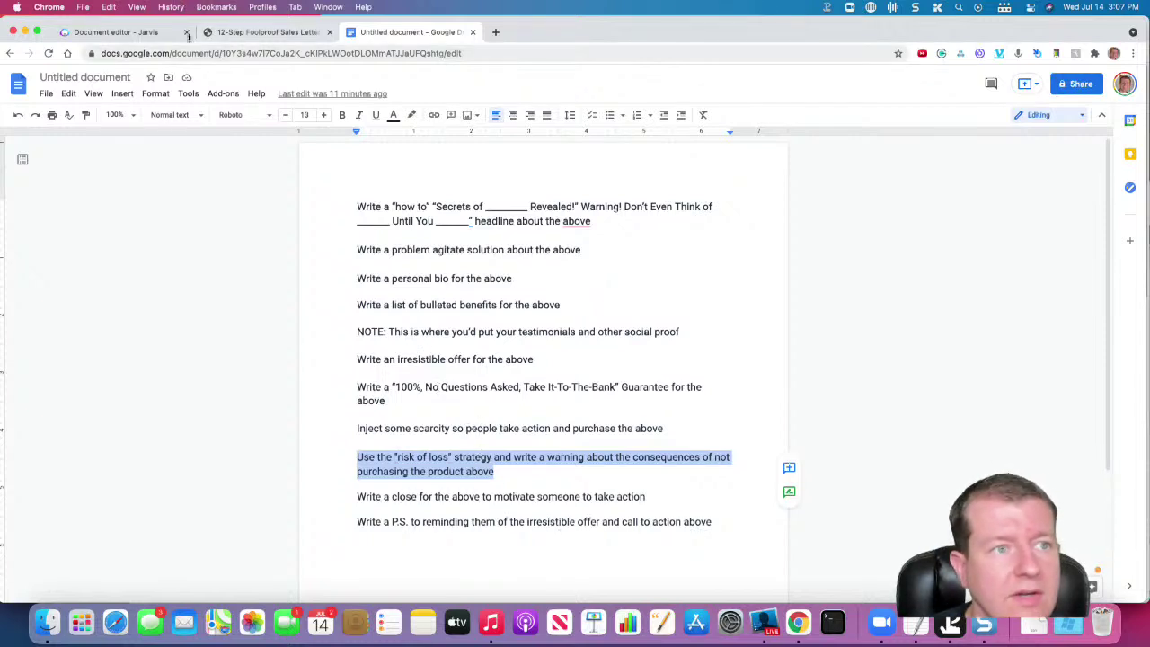
left_click(149, 33)
Generate a call to action from 'Write a call to action about the above' after 'started!', replacing the prompt.
left_click(796, 316)
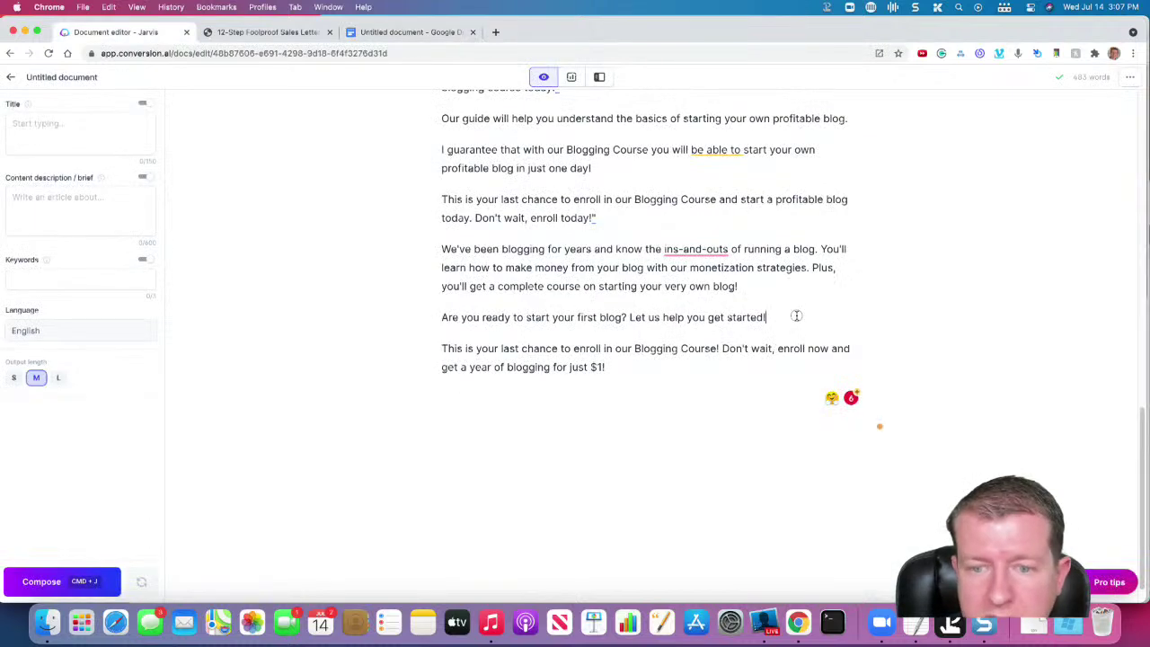
key("Return")
type("W")
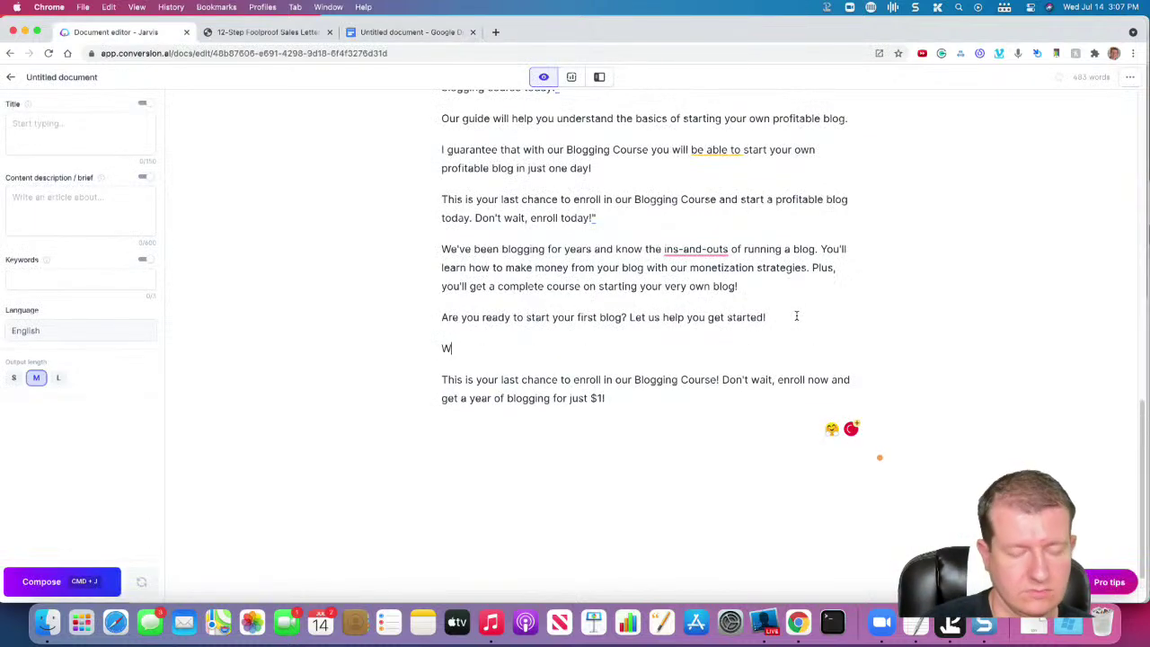
type("rite a call to ac")
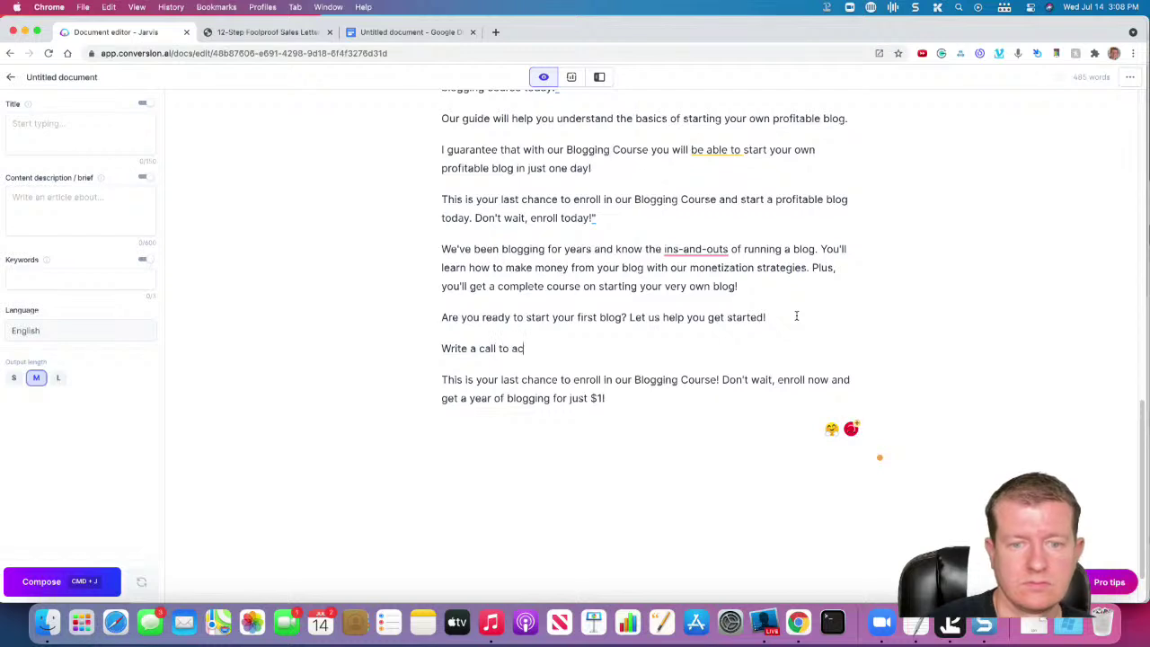
type("tion about the ab")
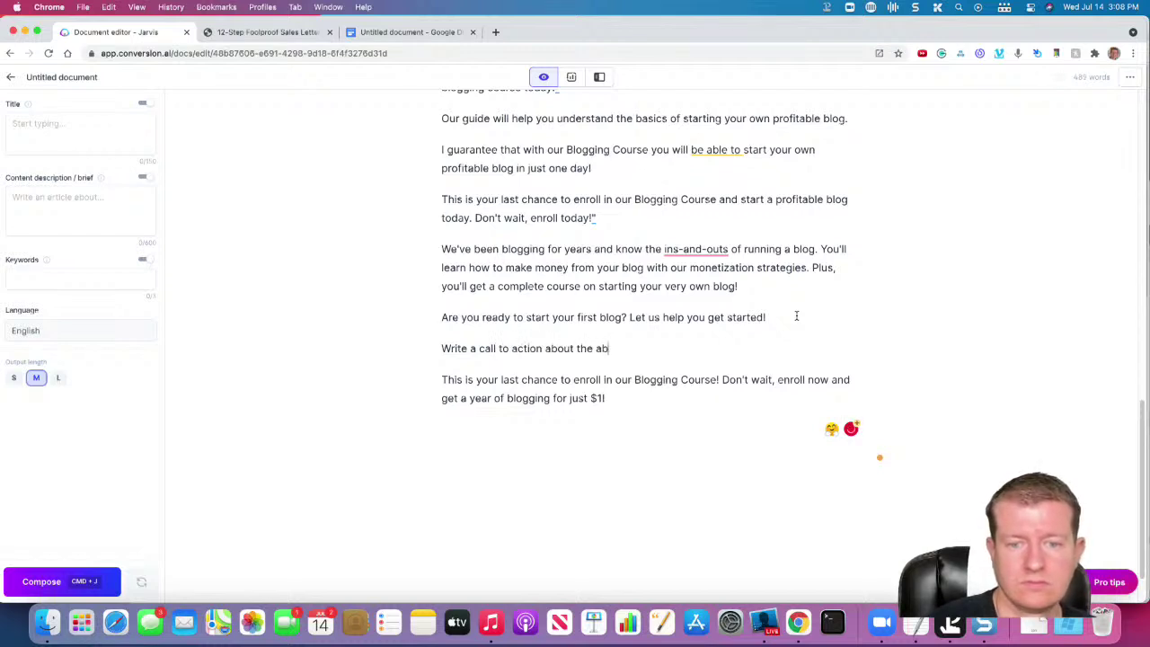
type("ove")
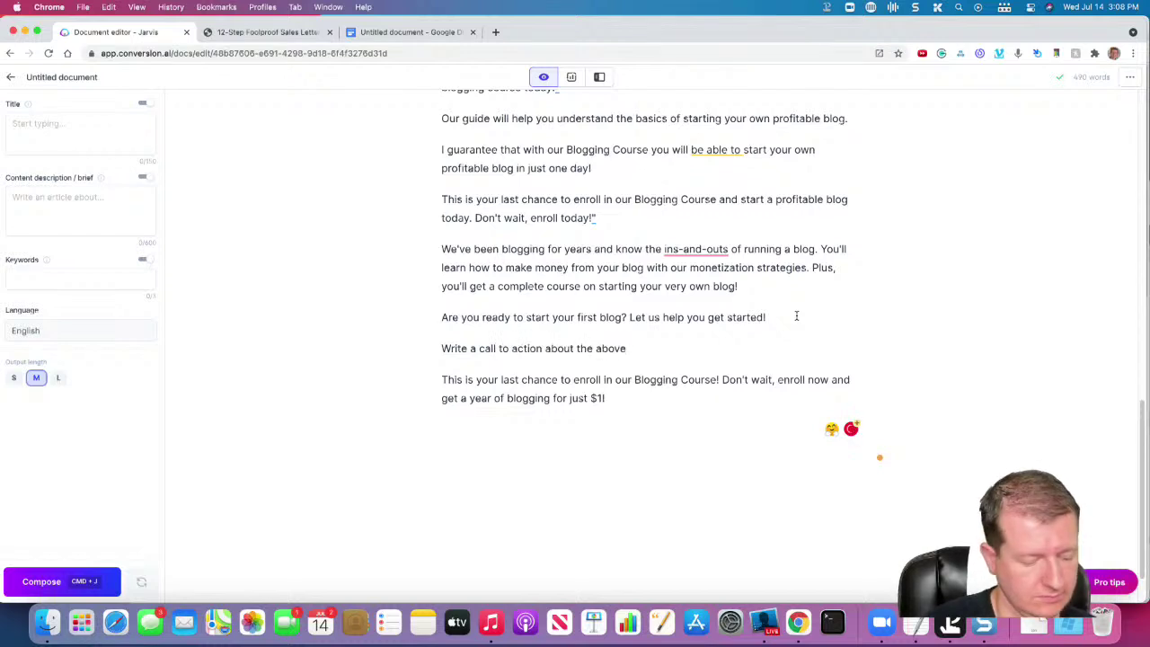
key("super+shift+Left")
key("super+j")
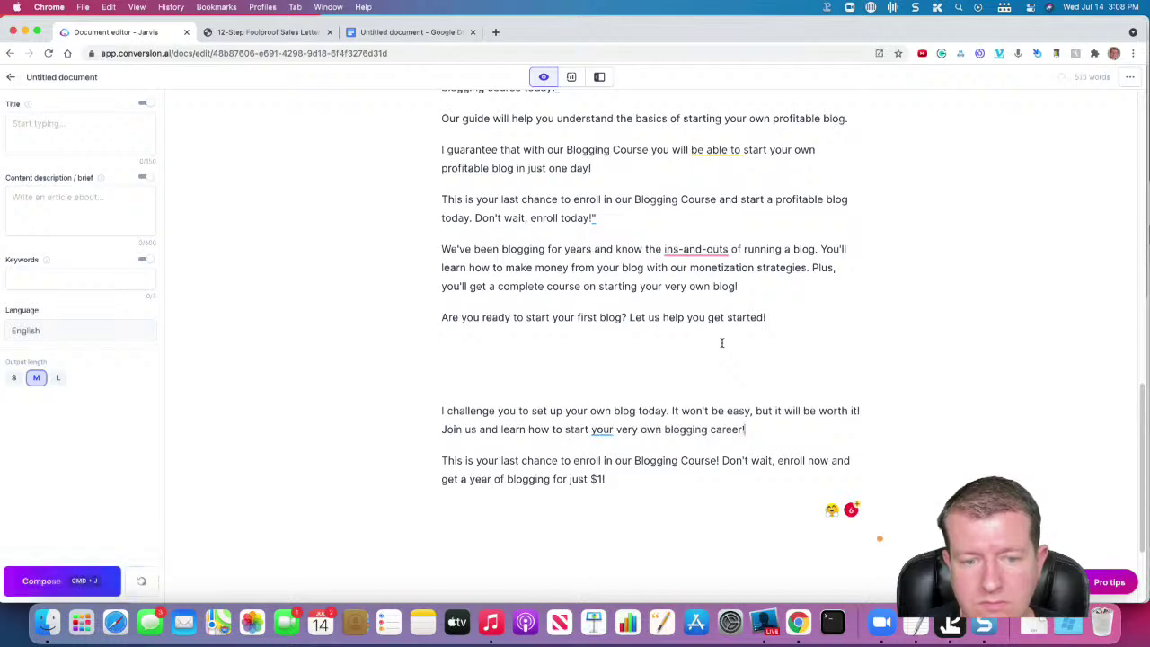
key("BackSpace")
key("BackSpace")
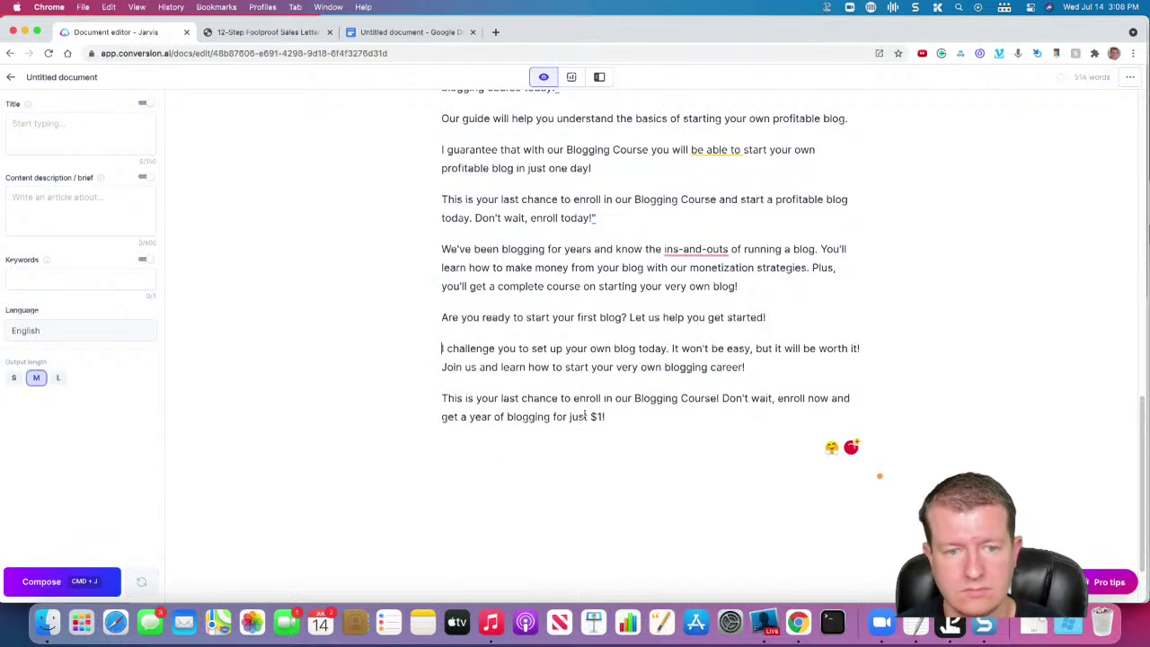
Copy the 'Write a close' prompt from the Google Docs prompt list.
left_click_drag(607, 417, 436, 388)
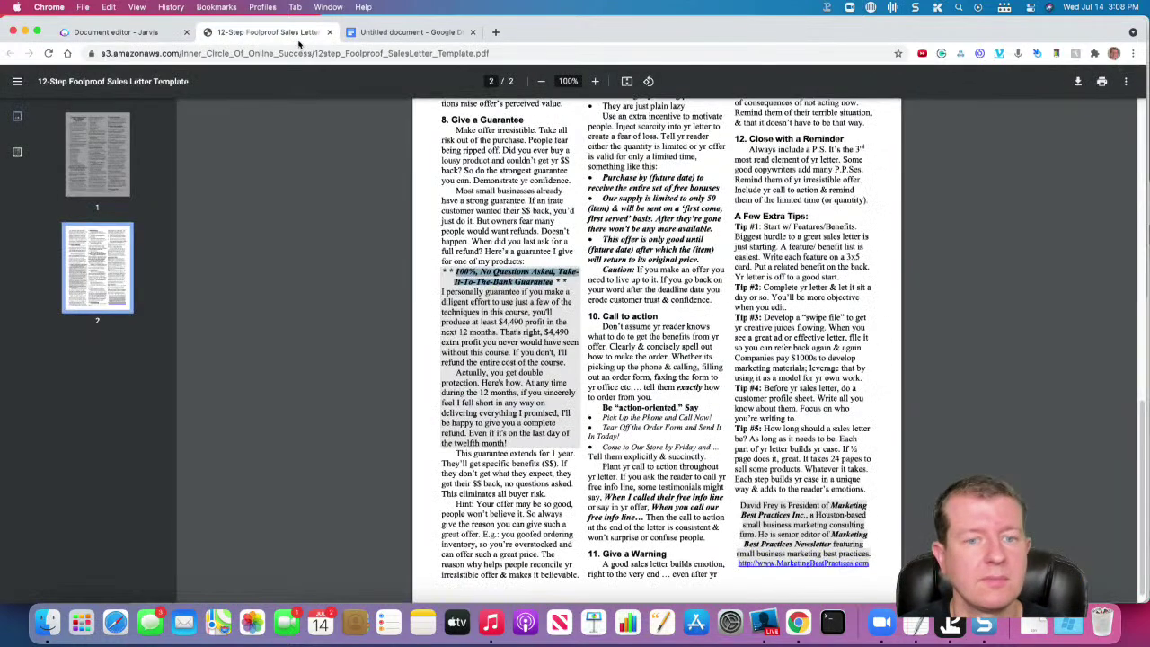
left_click(286, 32)
scroll(620, 229, "down", 1)
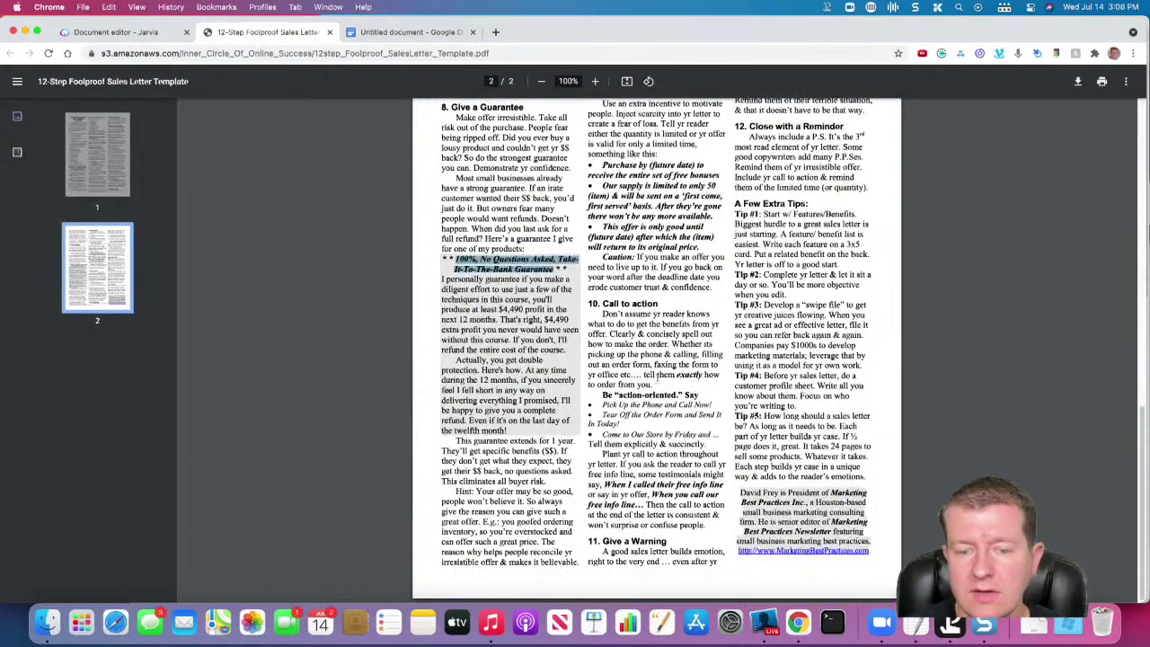
scroll(709, 466, "up", 5)
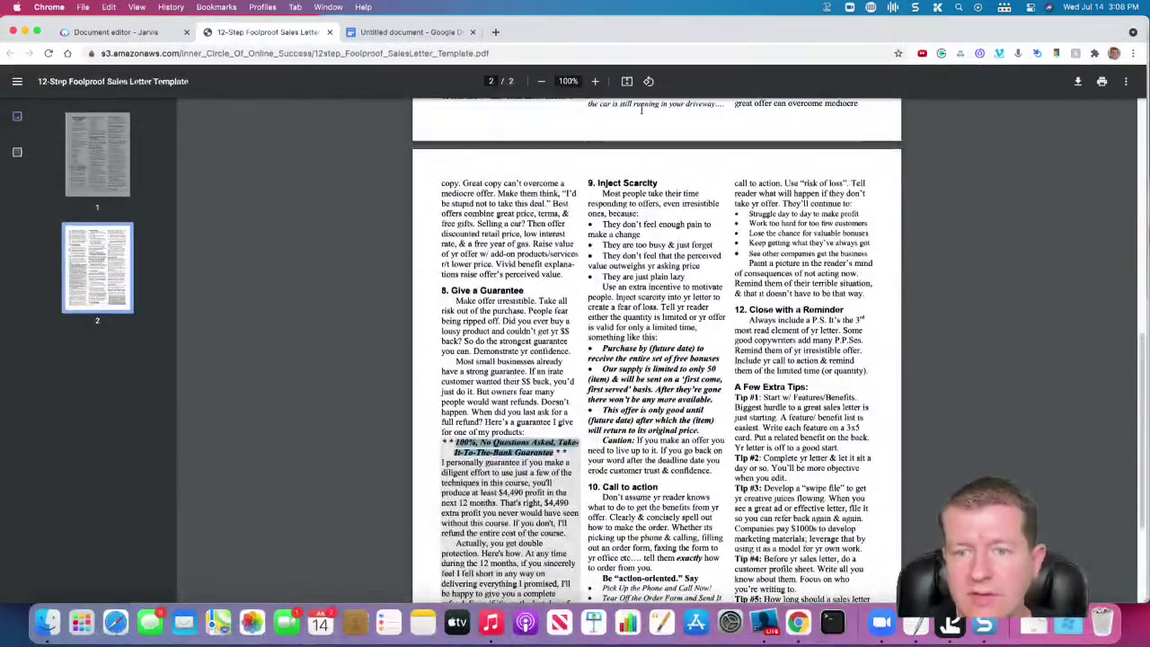
left_click(366, 30)
scroll(537, 332, "down", 1)
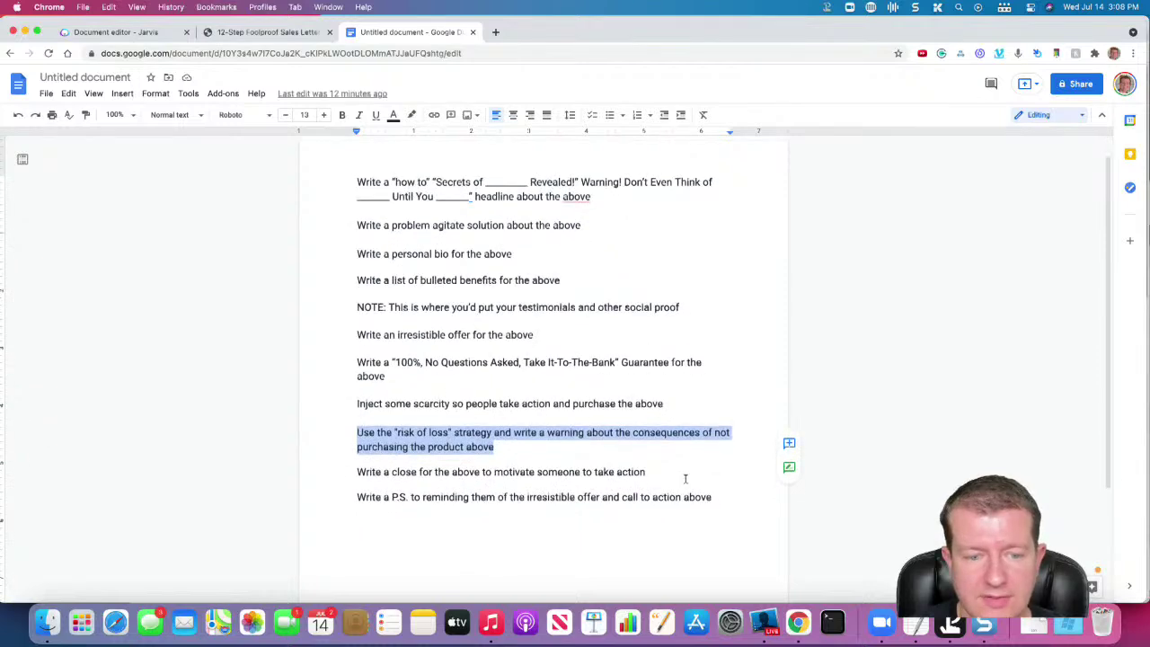
left_click_drag(662, 473, 331, 469)
key("cmd+c")
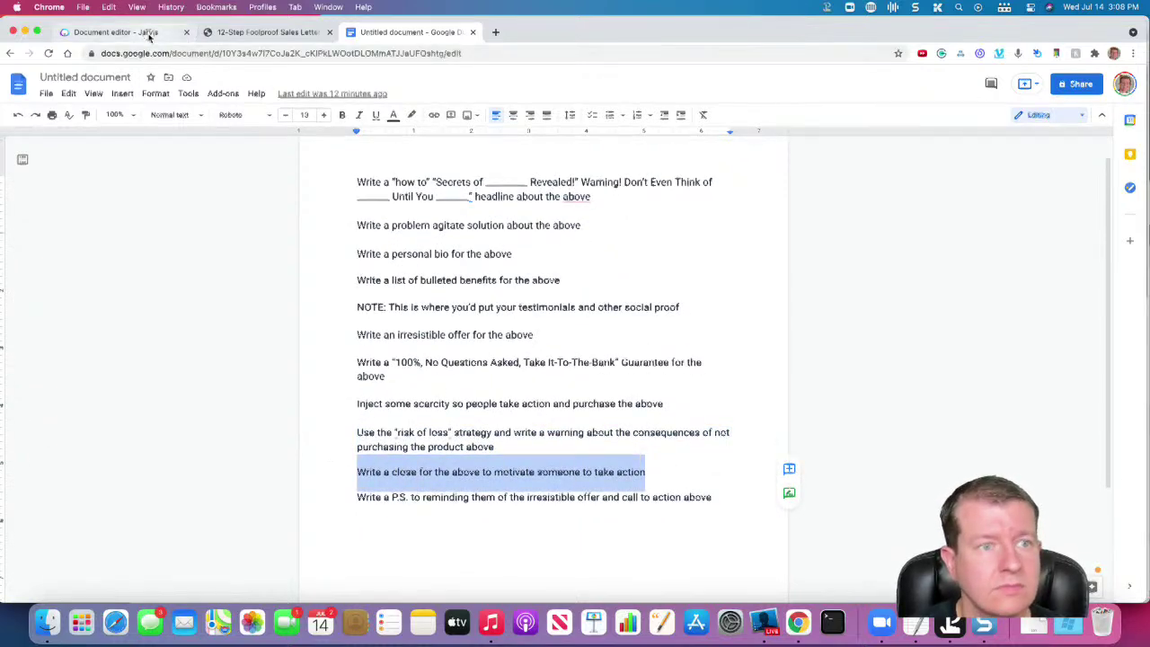
Generate a close inviting readers to enroll below the $1 last-chance paragraph, removing the blank line.
left_click(134, 32)
left_click(673, 428)
key("cmd+v")
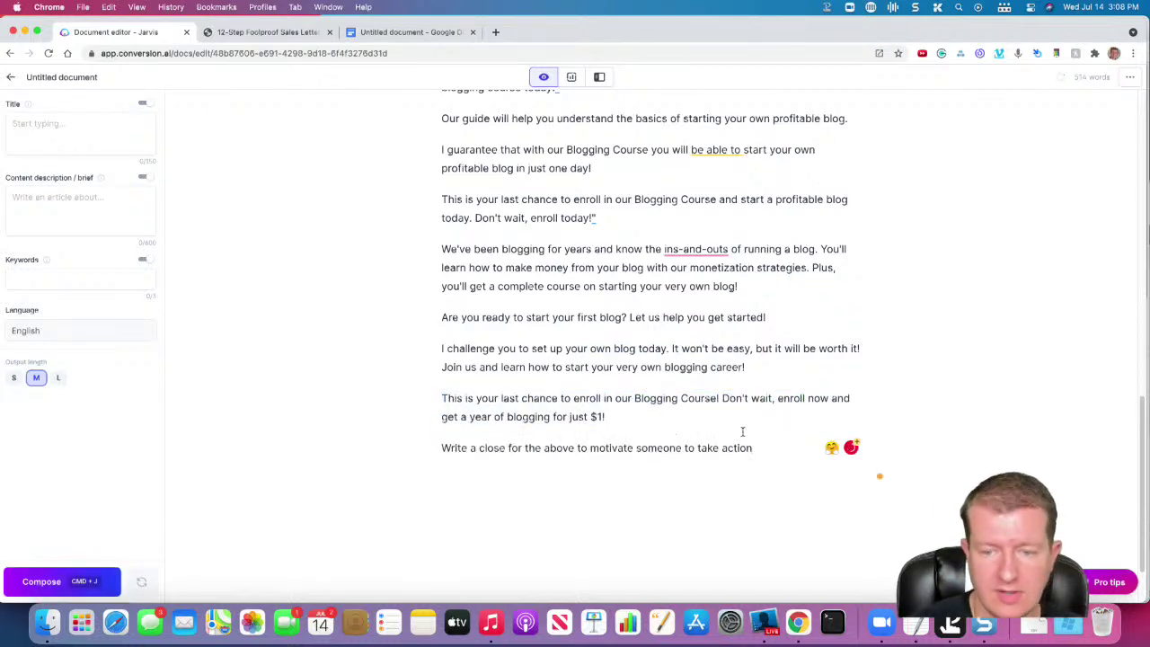
key("cmd+j")
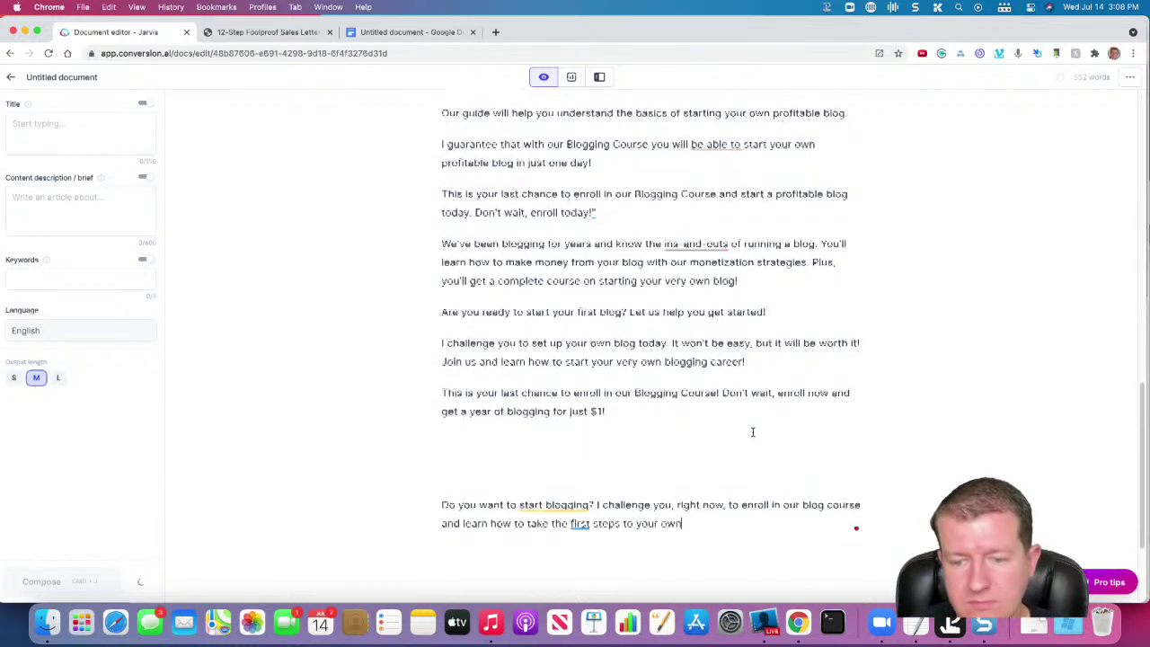
scroll(898, 404, "down", 2)
left_click(616, 329)
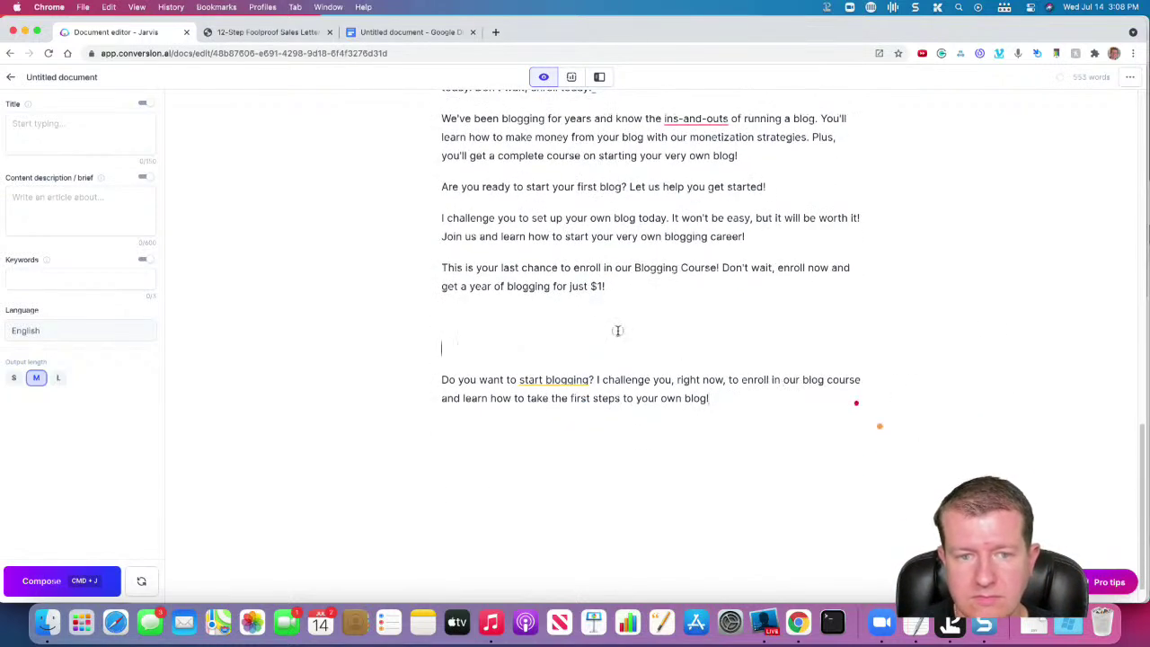
key("BackSpace")
key("BackSpace")
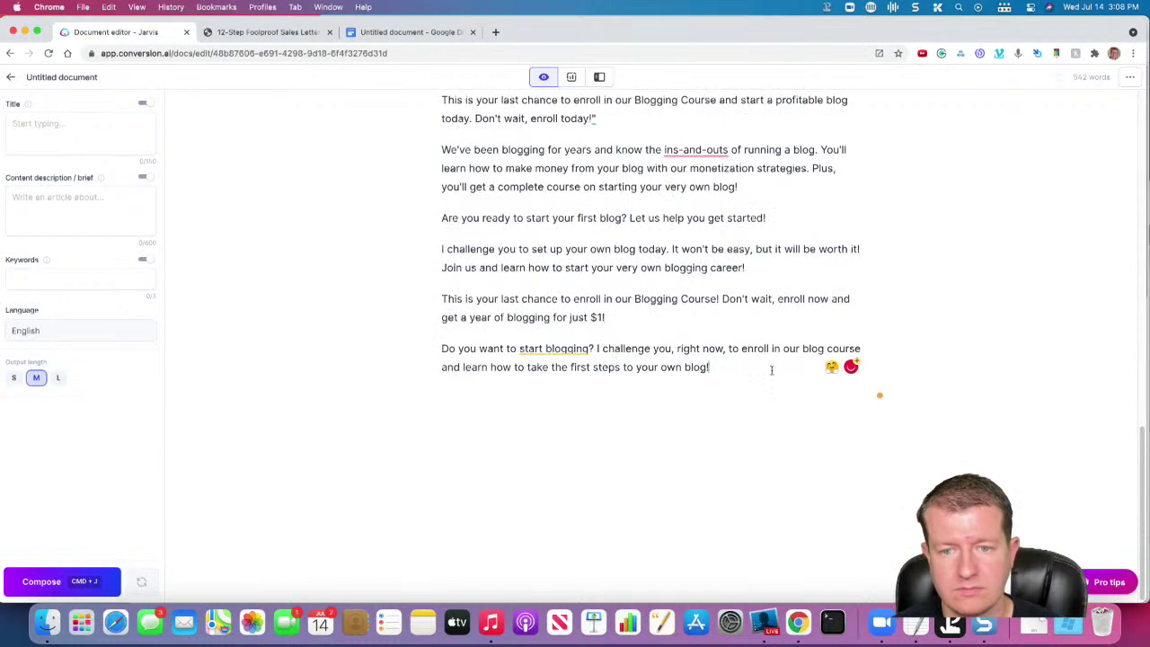
Paste the P.S. prompt from Google Docs at the end of the letter and run the AI.
left_click(421, 33)
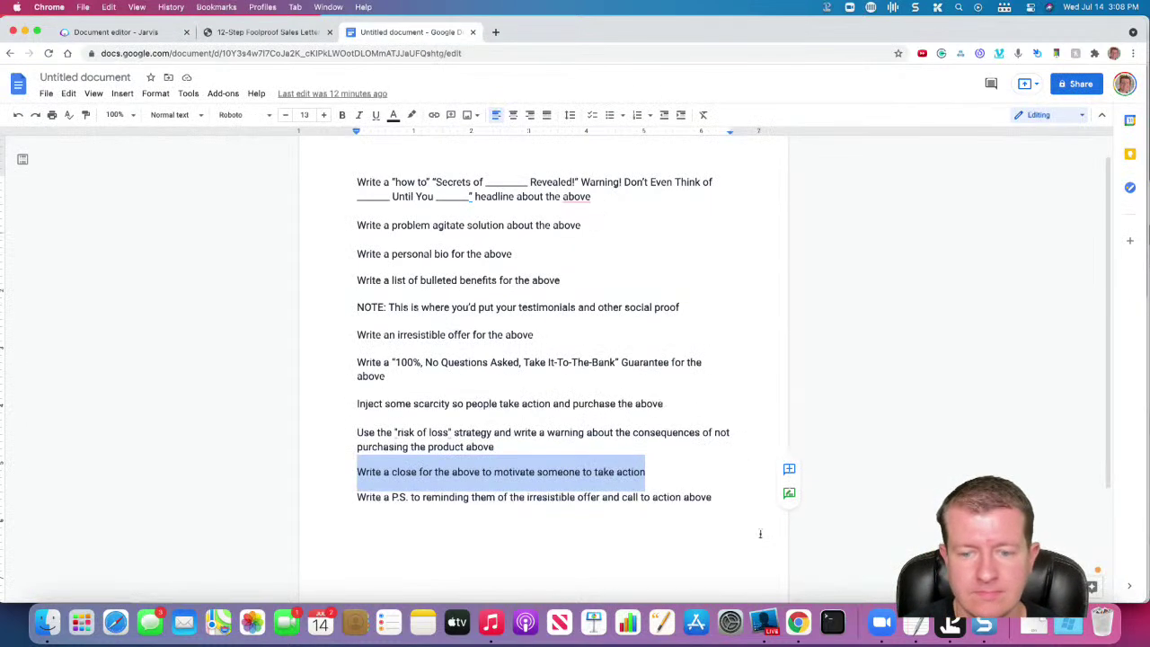
left_click_drag(712, 501, 354, 501)
key("super+c")
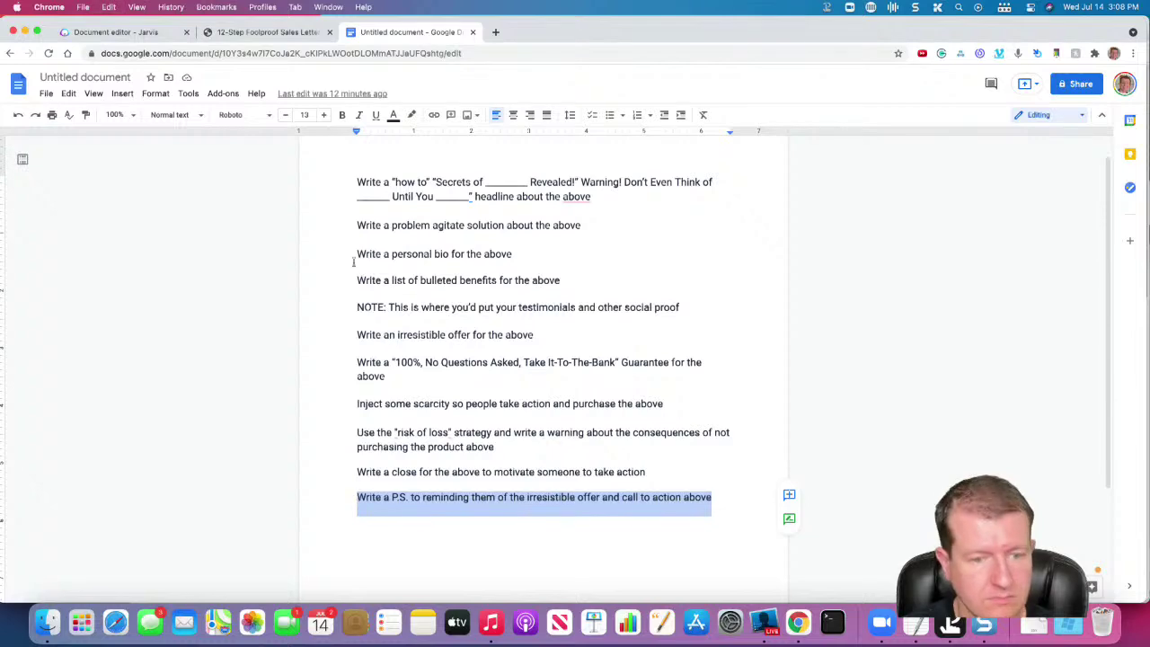
left_click(117, 32)
key("super+v")
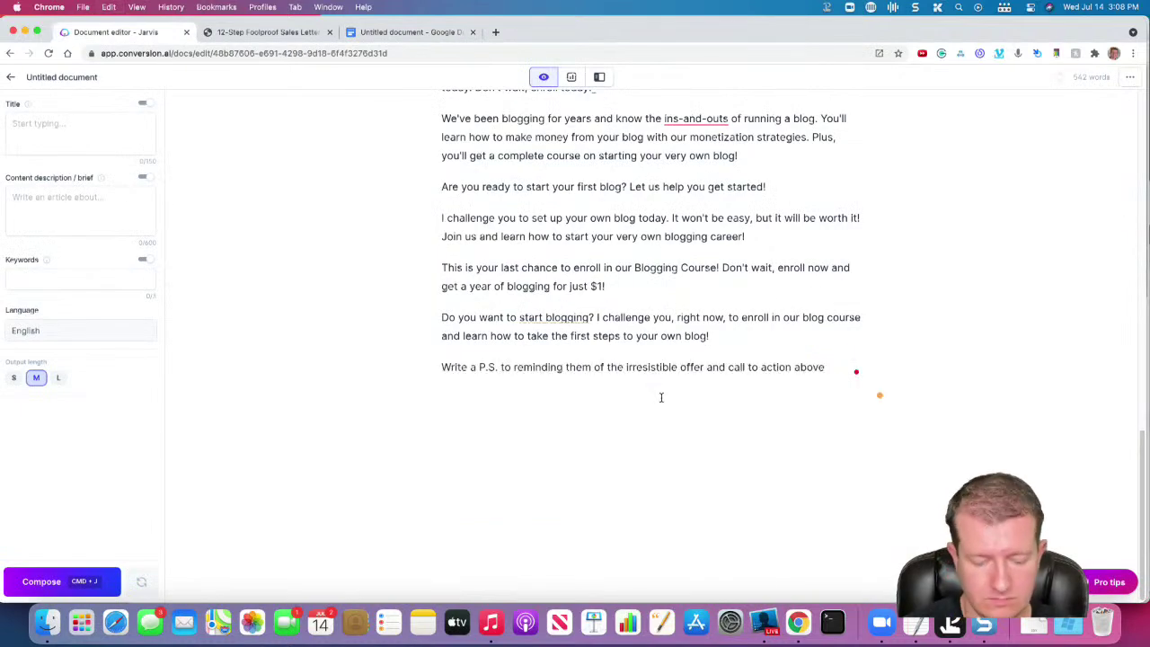
key("super+j")
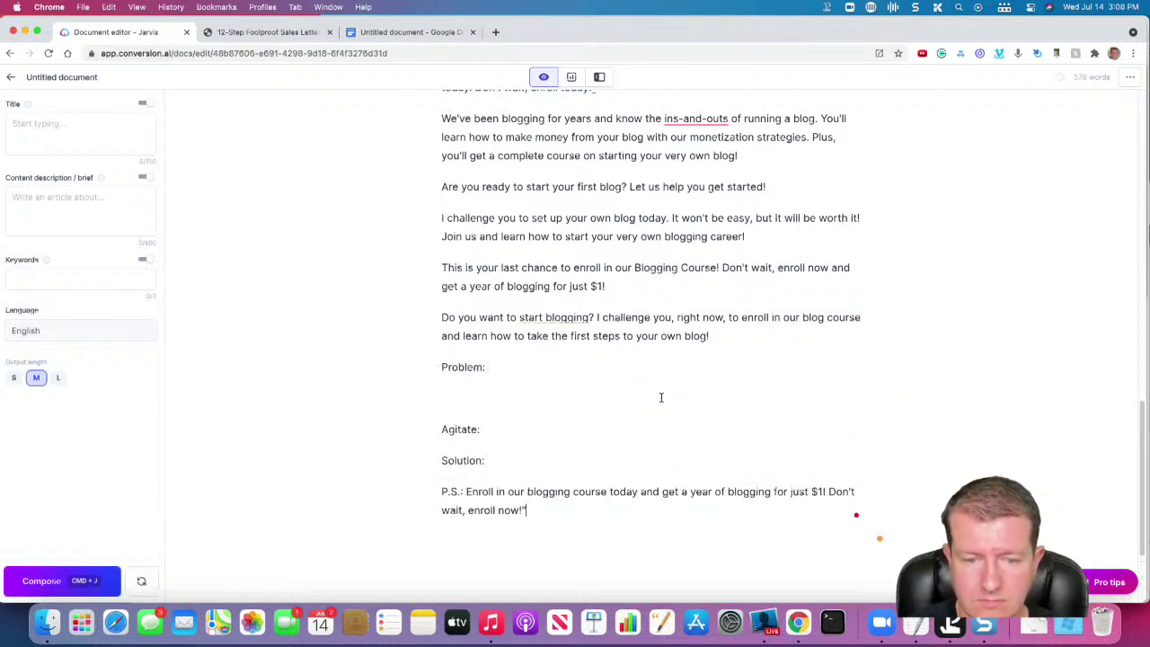
Delete the empty Problem, Agitate, Solution headings and regenerate from a freshly pasted P.S. prompt.
left_click_drag(507, 459, 418, 365)
key("BackSpace")
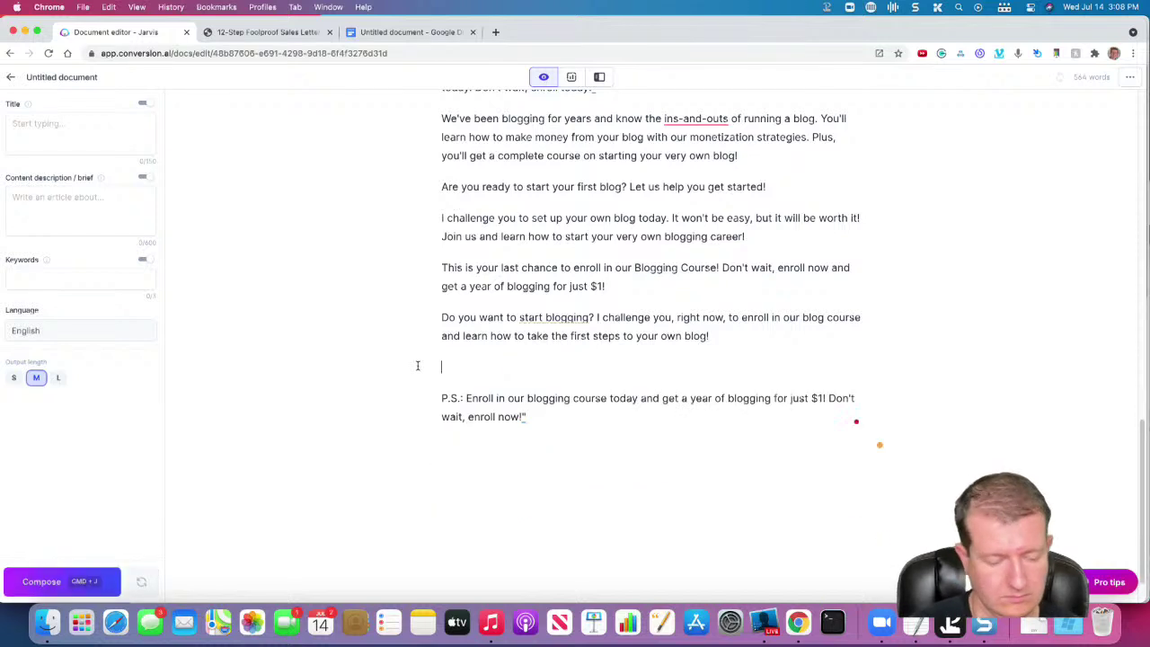
key("super+v")
key("shift+super+Left")
key("cmd+c")
key("super+j")
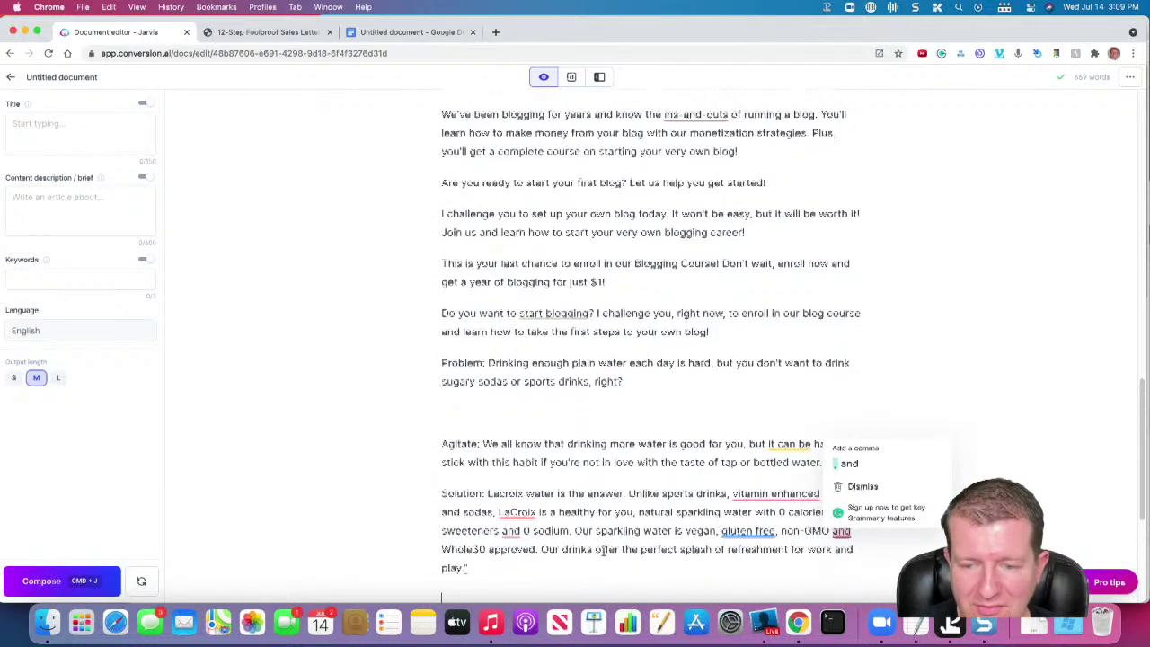
Delete the off-topic LaCroix Problem/Agitate/Solution paragraphs and rerun the P.S. prompt for a $1 blogging-year offer.
scroll(602, 551, "down", 5)
scroll(470, 393, "up", 1)
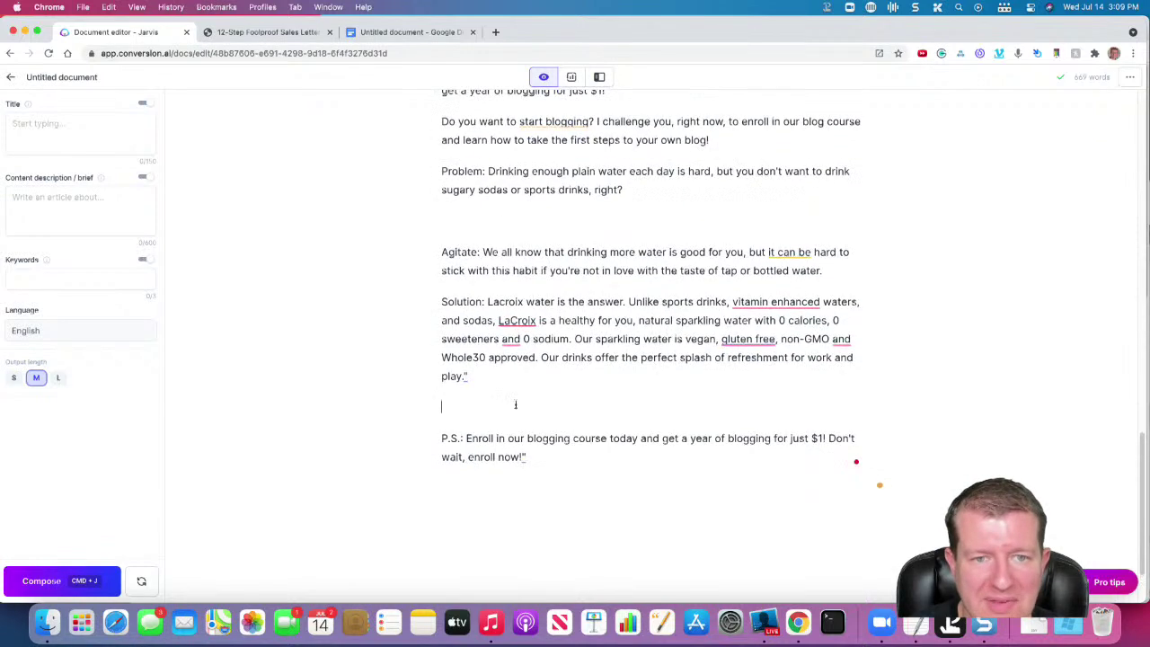
left_click_drag(516, 405, 351, 162)
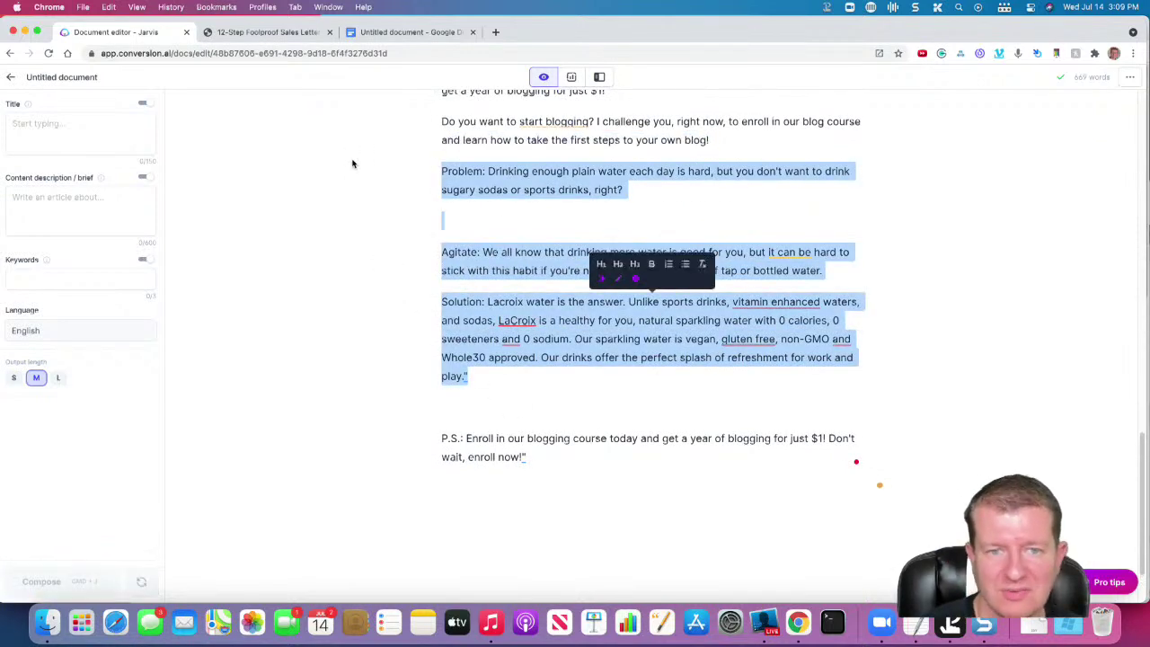
key("BackSpace")
key("cmd+v")
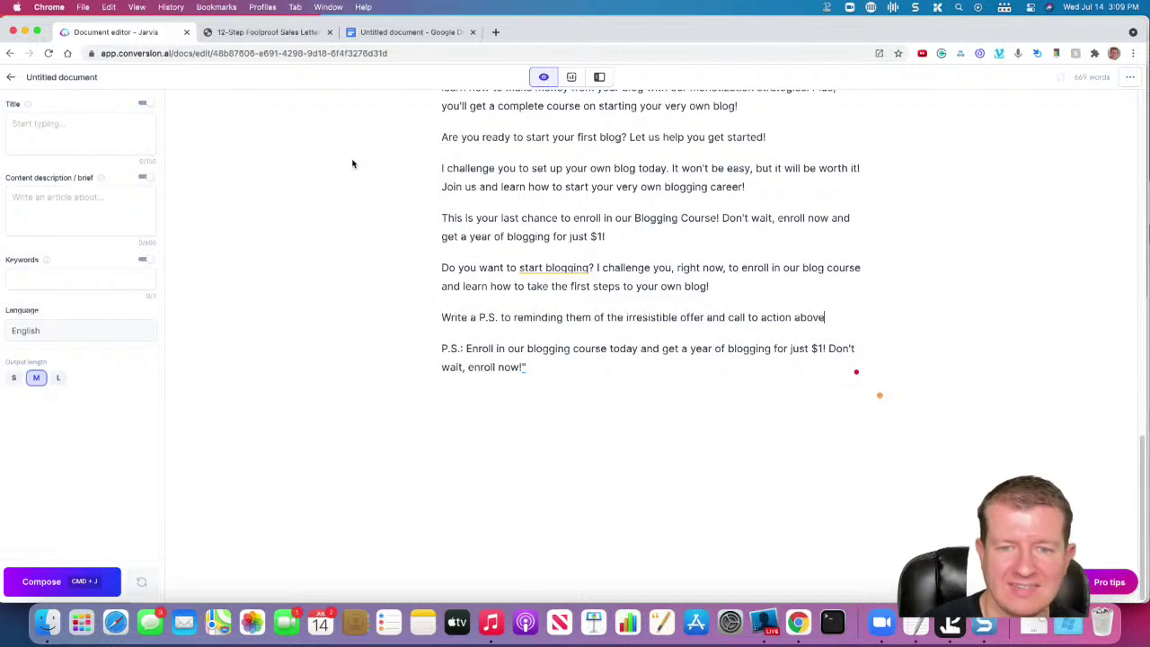
key("super+j")
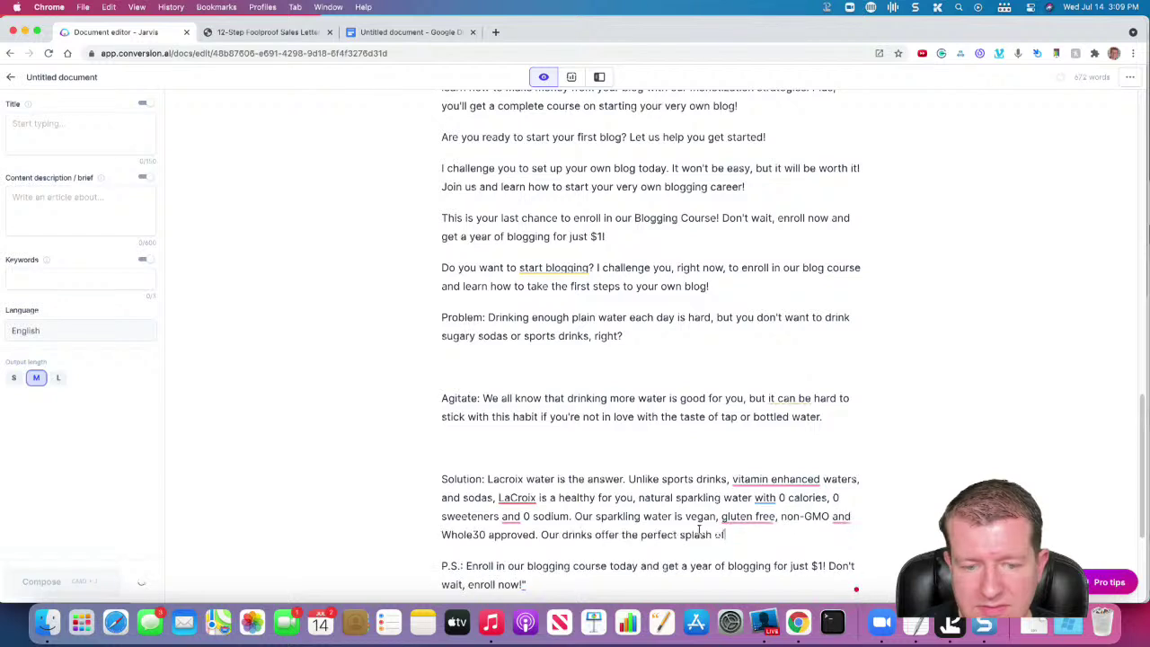
left_click_drag(472, 553, 410, 318)
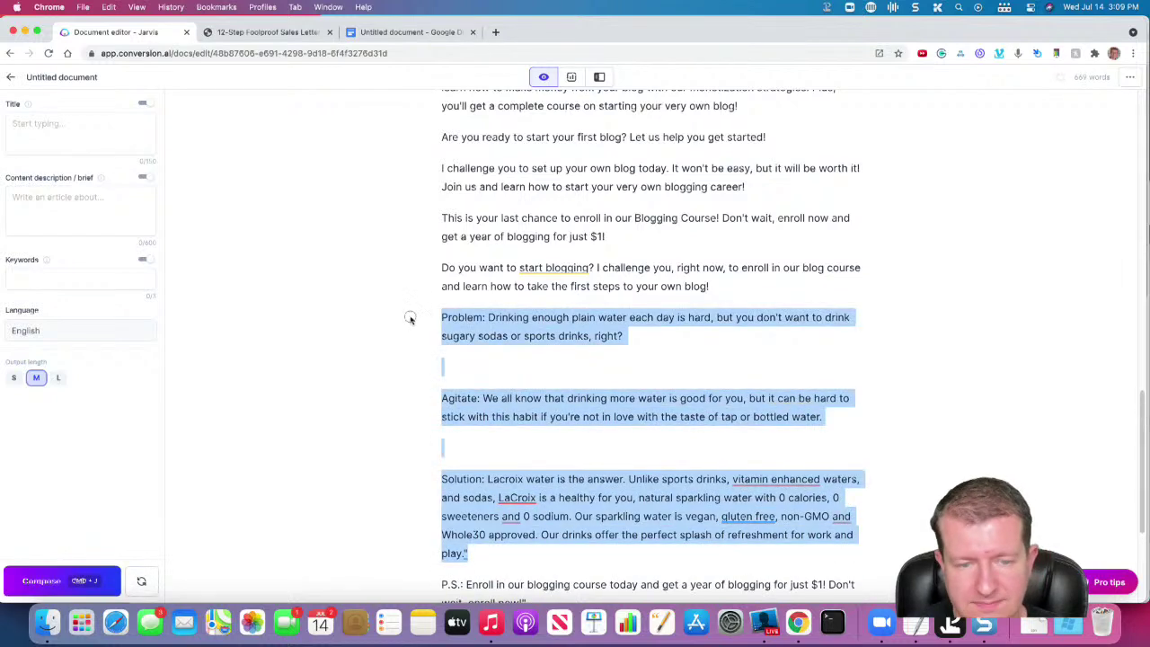
Delete the selected LaCroix water paragraphs and the leftover empty line above the P.S.
key("BackSpace")
key("BackSpace")
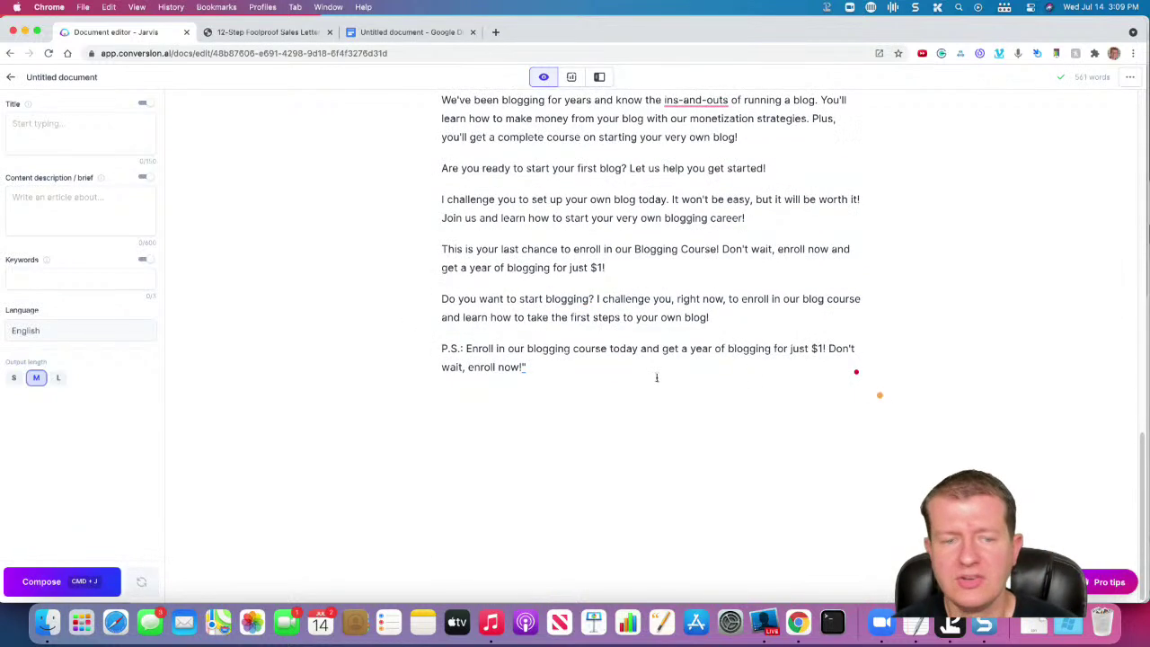